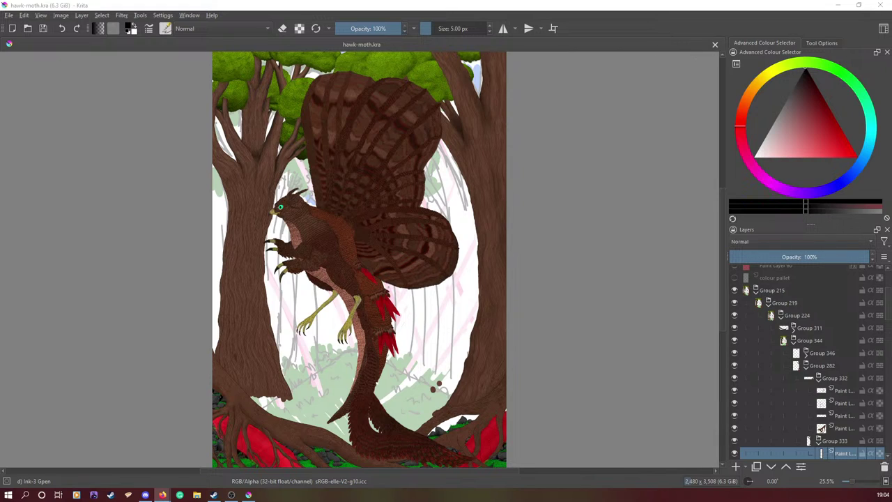
- Switch the painting window to full screen mode
left_click(40, 14)
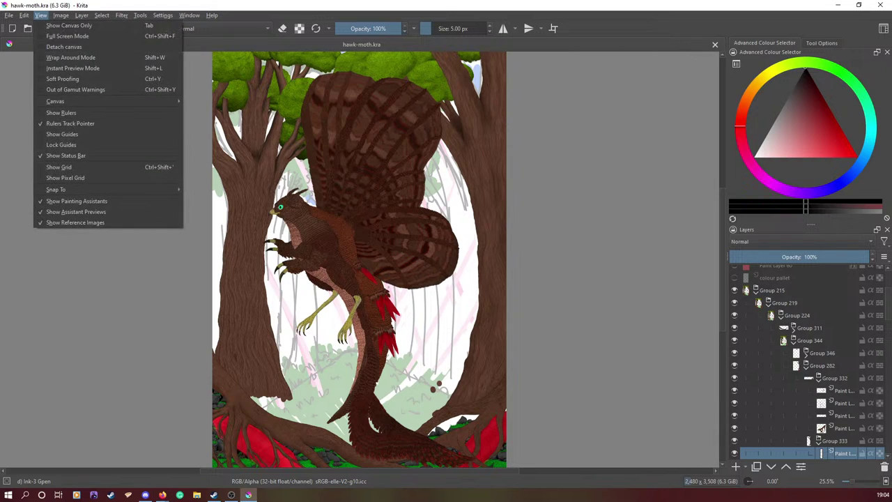
left_click(67, 36)
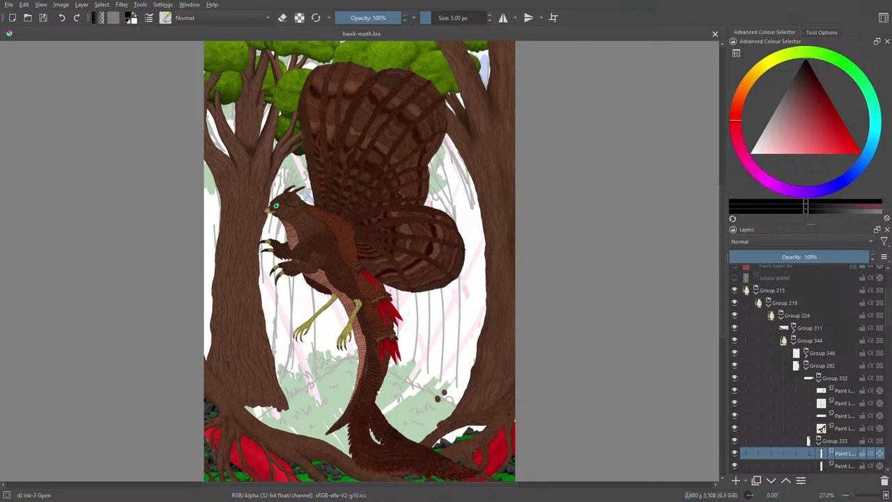
- Collapse Group 344 in the layer stack and add a new paint layer directly above it
left_click(735, 340)
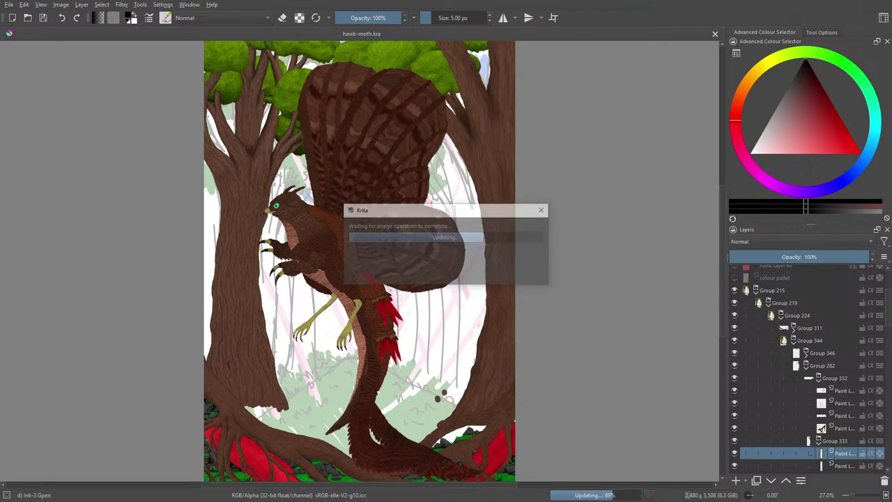
key("ctrl+z")
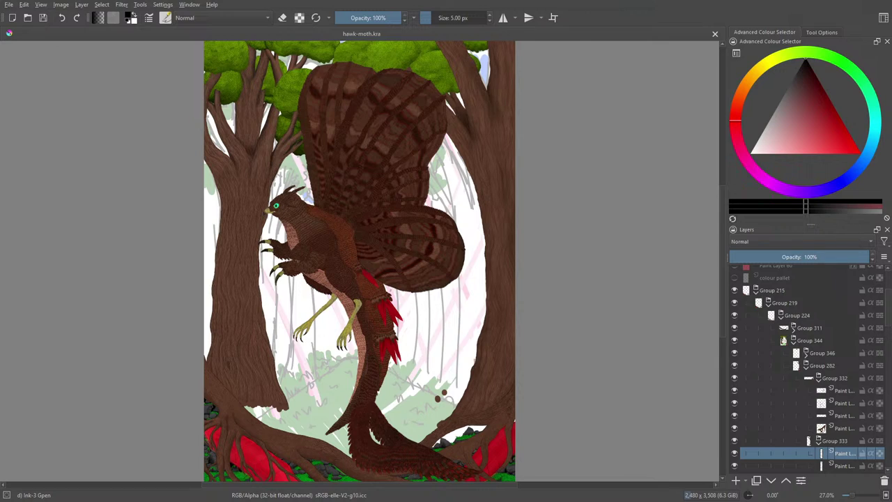
left_click(793, 342)
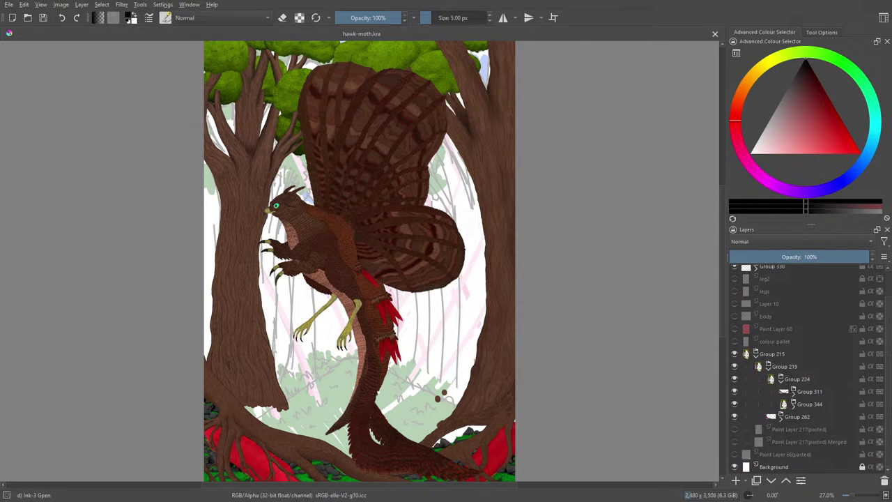
key("Insert")
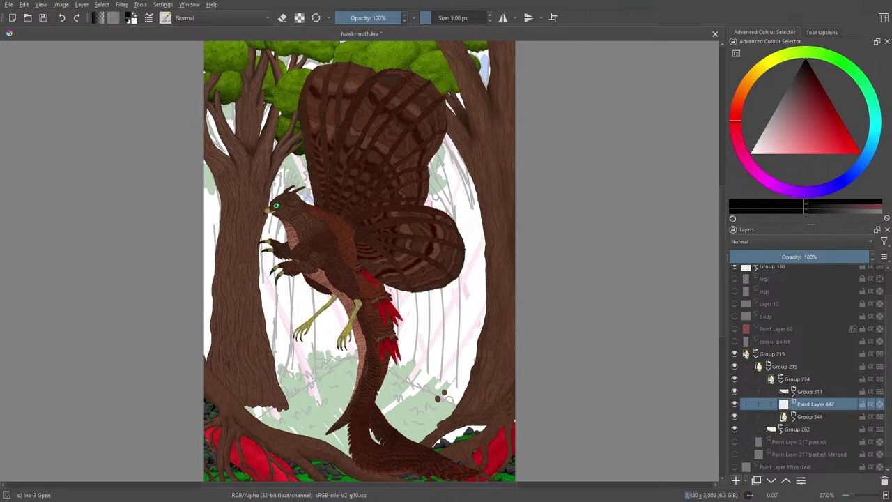
scroll(360, 261, "down", 5)
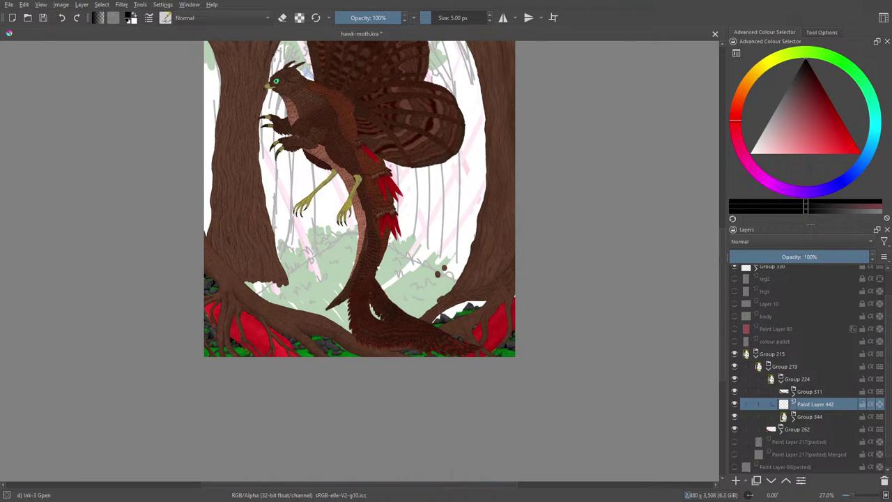
key("1")
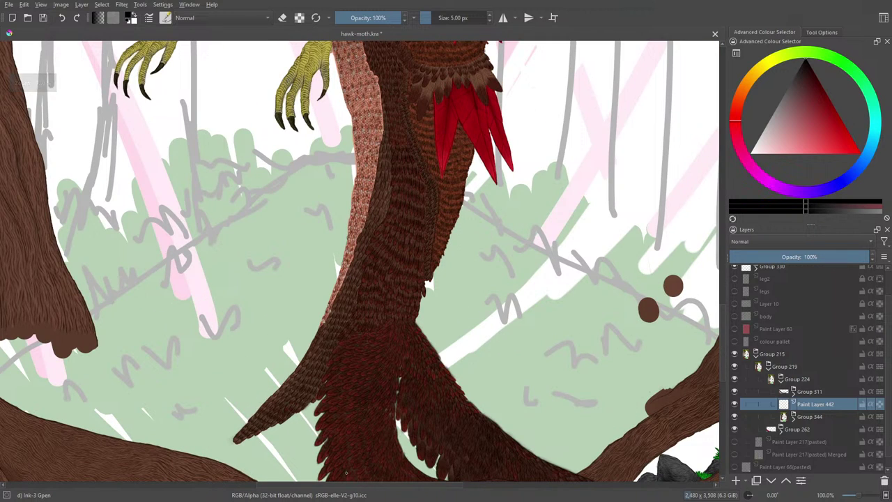
scroll(360, 262, "right", 6)
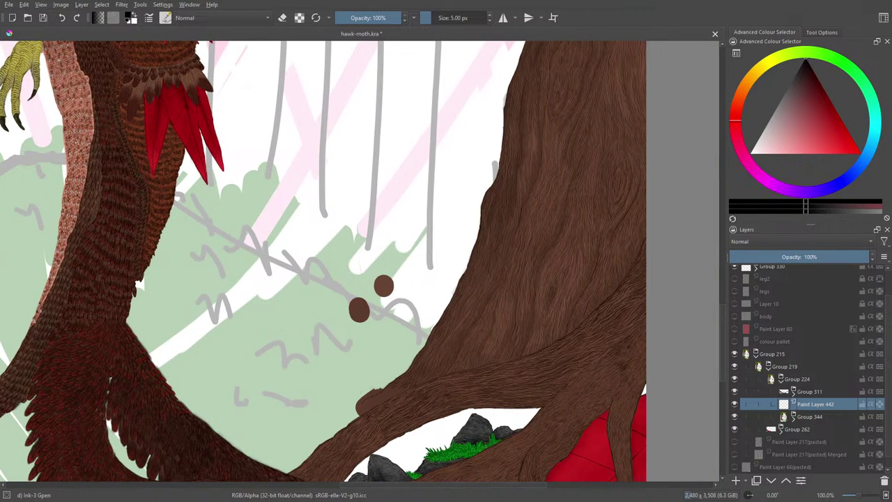
scroll(360, 261, "left", 10)
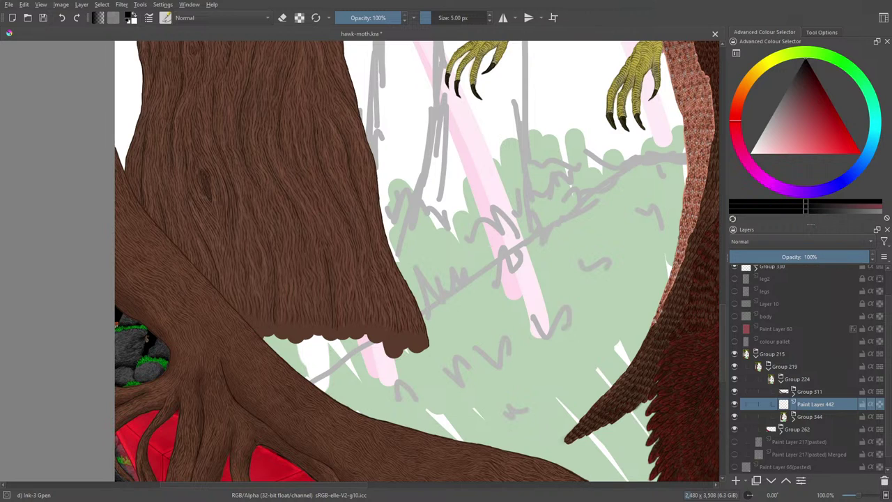
left_click(24, 4)
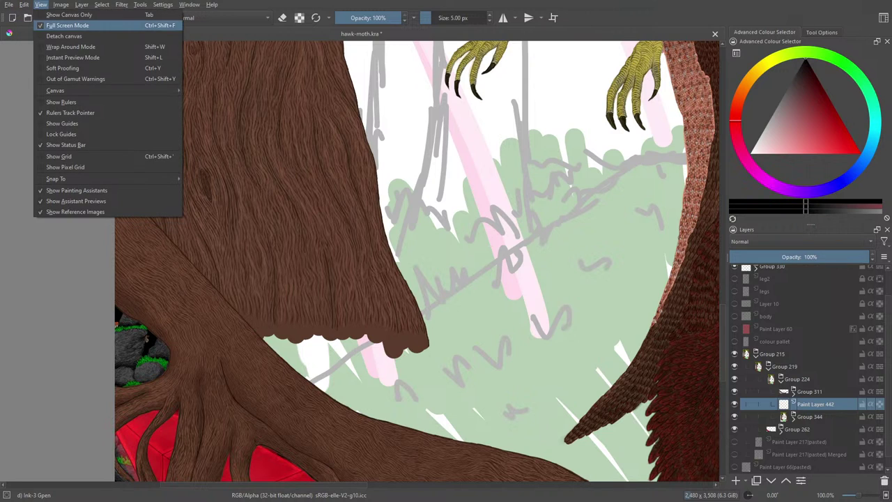
left_click(39, 26)
left_click(41, 14)
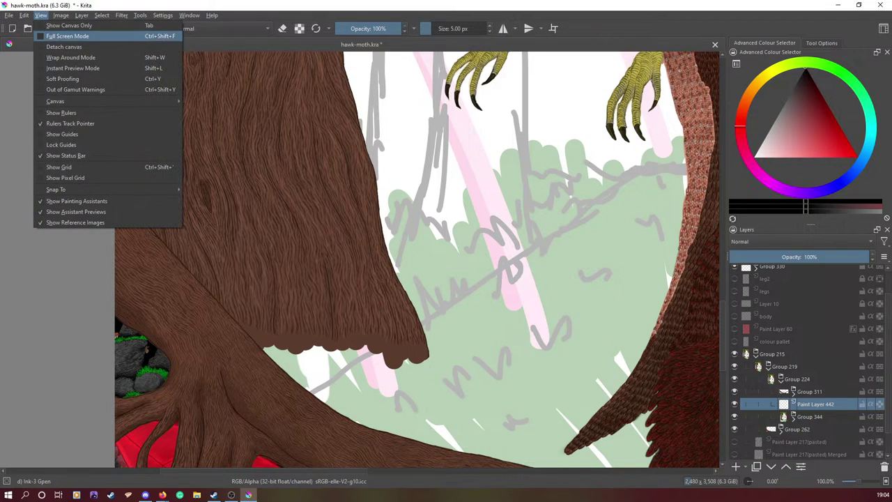
left_click(70, 31)
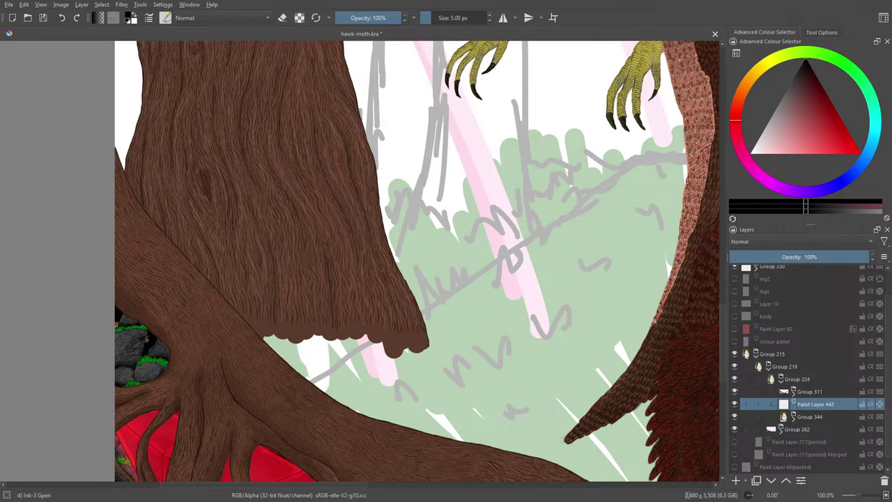
left_click(41, 4)
mouse_move(84, 179)
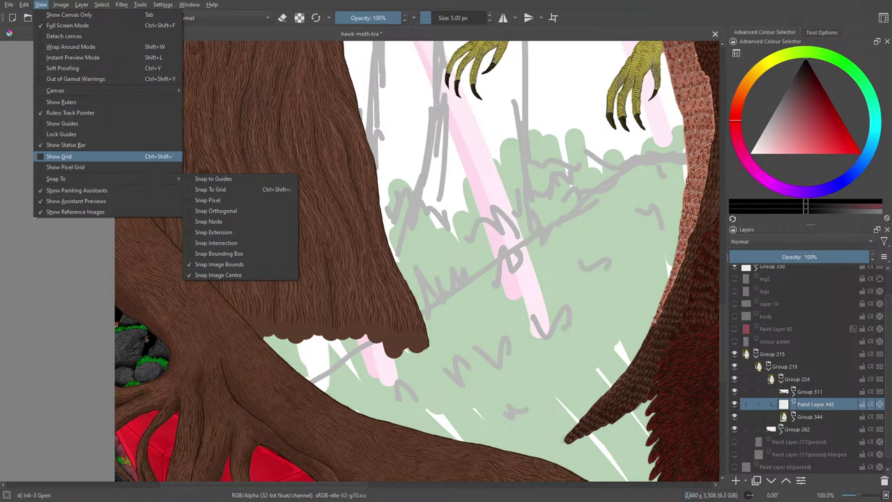
key("Escape")
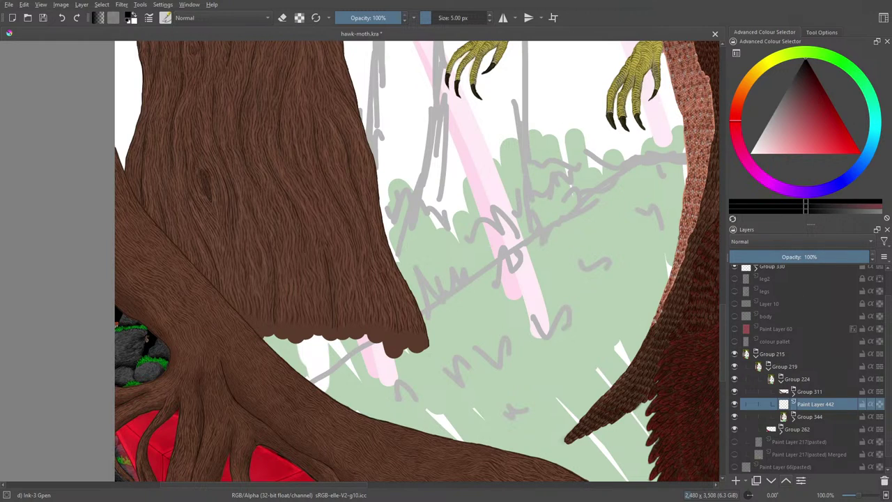
- Move Paint Layer 442 out of its nested groups to above Group 215 and put it in its own quick group
key("ctrl+Page_Up")
key("ctrl+Page_Up")
key("ctrl+Page_Up")
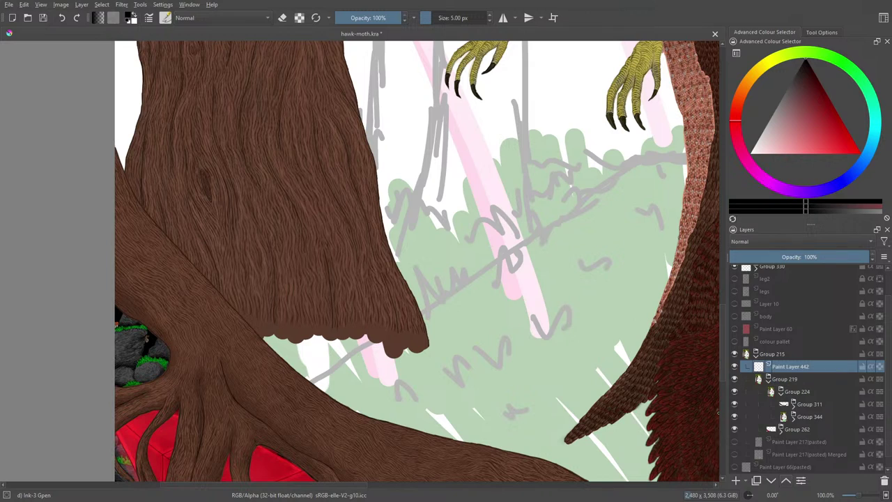
key("ctrl+Page_Up")
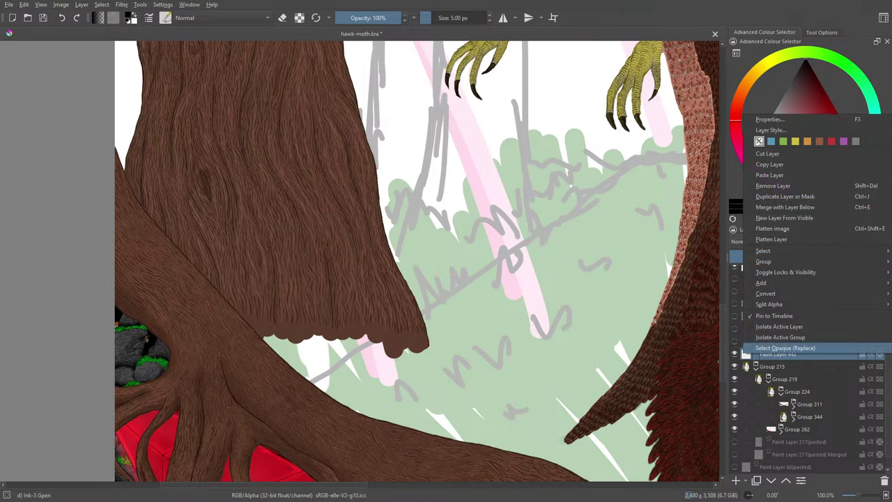
right_click(742, 354)
mouse_move(766, 262)
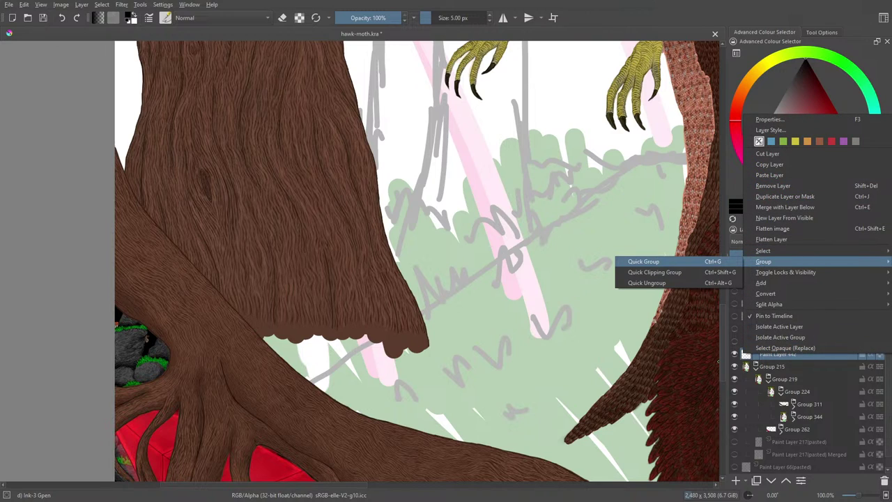
left_click(643, 262)
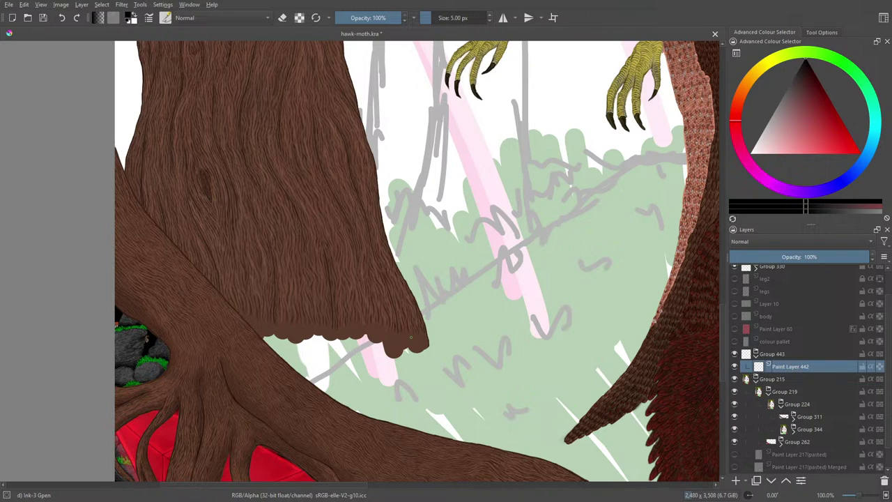
- Pick a bright red and sketch spiky grass blades along the lower edge of the left tree trunk with the 5 px Ink-3 Gpen brush
right_click(362, 219)
left_click(346, 224)
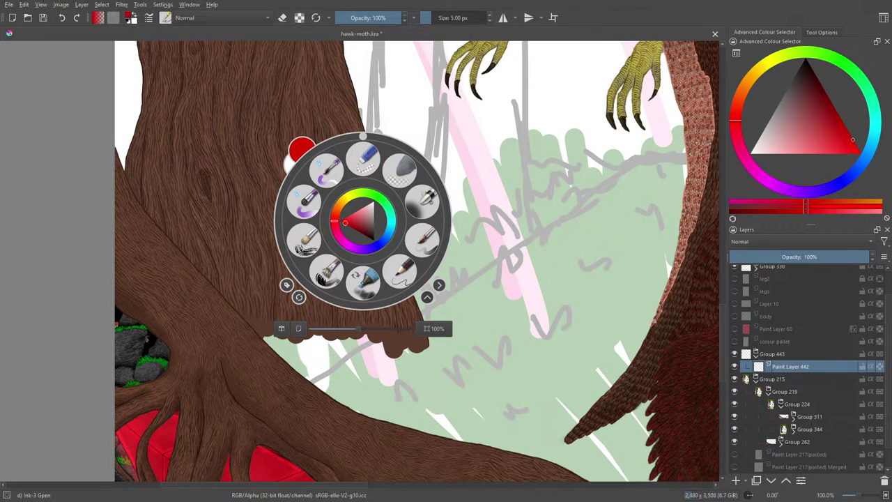
left_click_drag(345, 223, 342, 221)
left_click(459, 322)
mouse_move(437, 326)
left_mouse_down()
mouse_move(437, 307)
mouse_move(433, 324)
mouse_move(423, 301)
left_mouse_up()
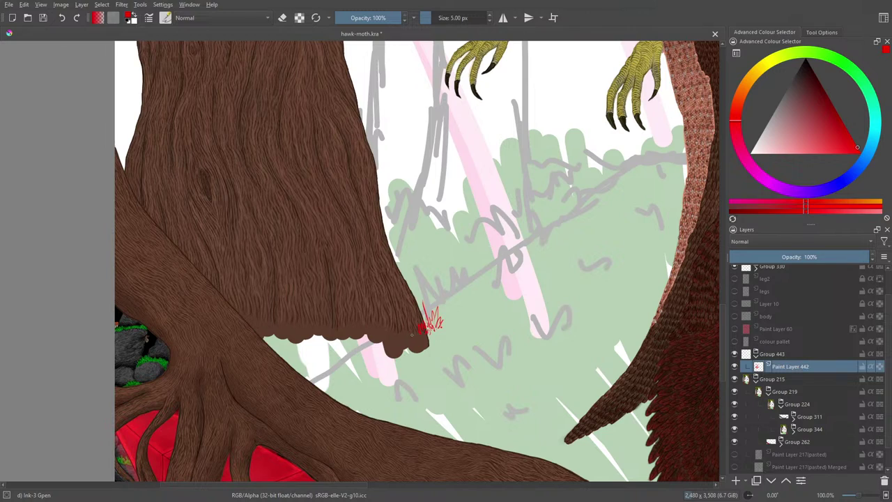
left_click_drag(410, 333, 414, 315)
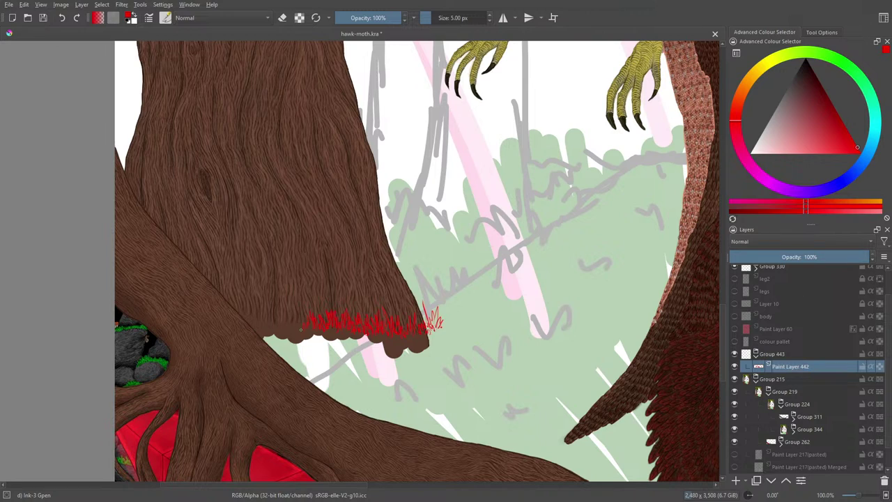
- Choose the Pencil-2 brush preset and erase the red grass blades from the base of the left trunk
key("F6")
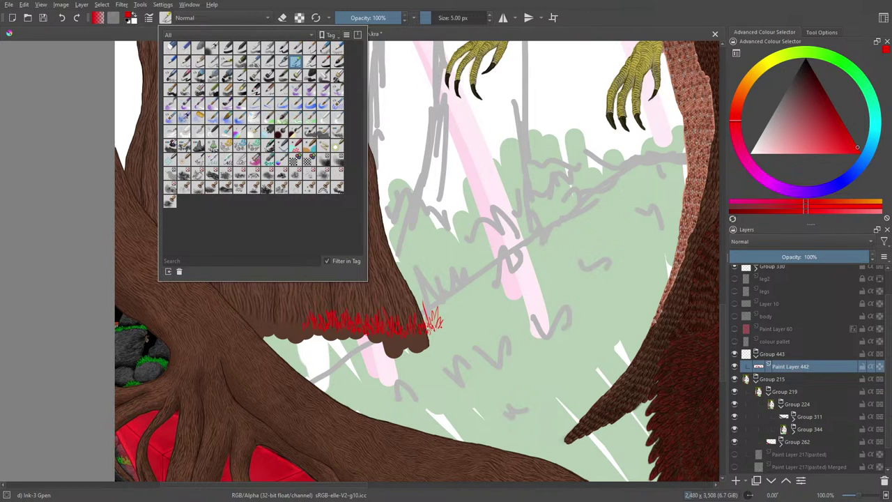
left_click(184, 62)
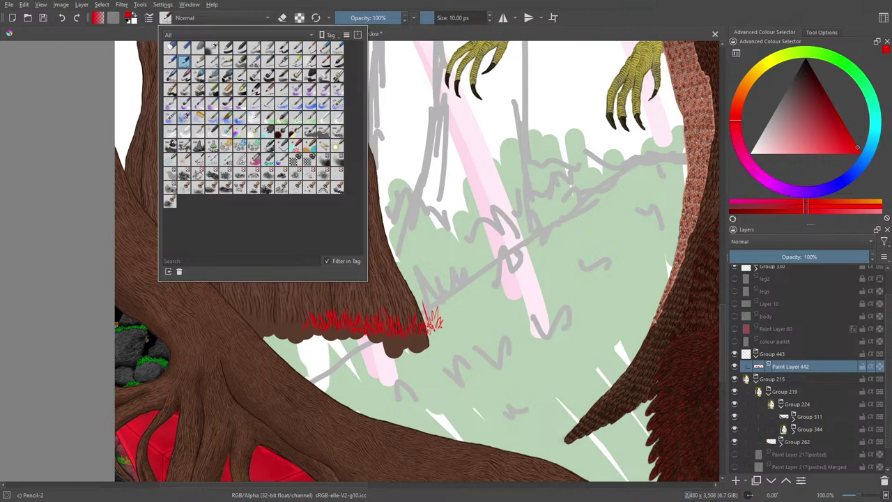
right_click(401, 349)
right_click(401, 348)
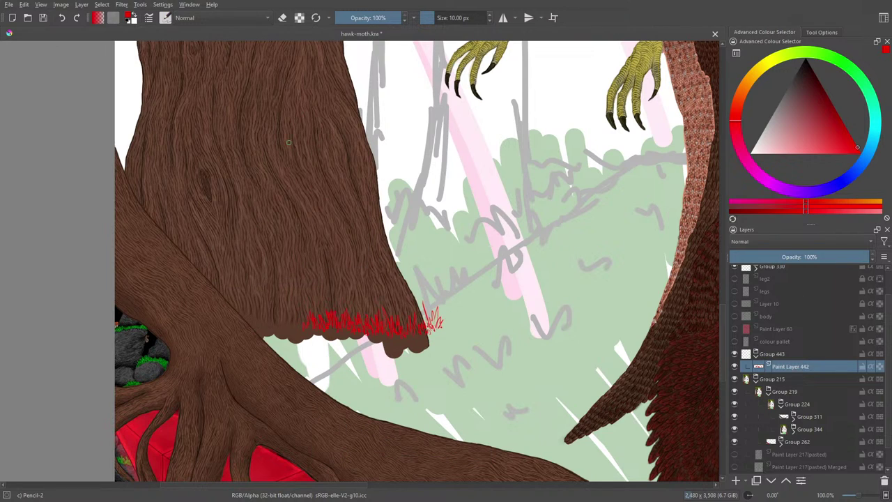
key("e")
mouse_move(305, 329)
left_mouse_down()
mouse_move(357, 313)
mouse_move(392, 319)
mouse_move(426, 310)
left_mouse_up()
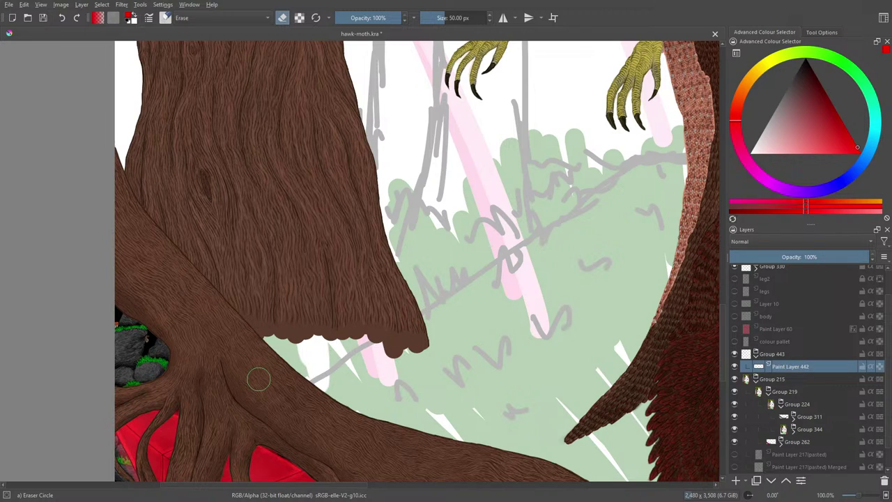
- Try the 10 px Pencil-2 brush with short red strokes at the lower right corner of the left trunk
key("e")
mouse_move(436, 323)
left_mouse_down()
mouse_move(432, 344)
mouse_move(425, 336)
left_mouse_up()
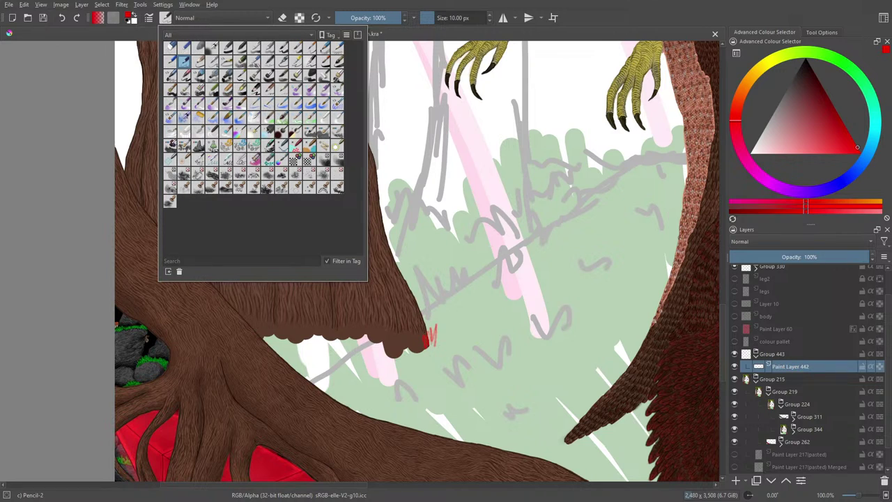
key("F6")
key("F6")
- Set the Pencil-2 brush size to 3.65 px and erase the red test strokes at the trunk's corner
left_click(428, 18)
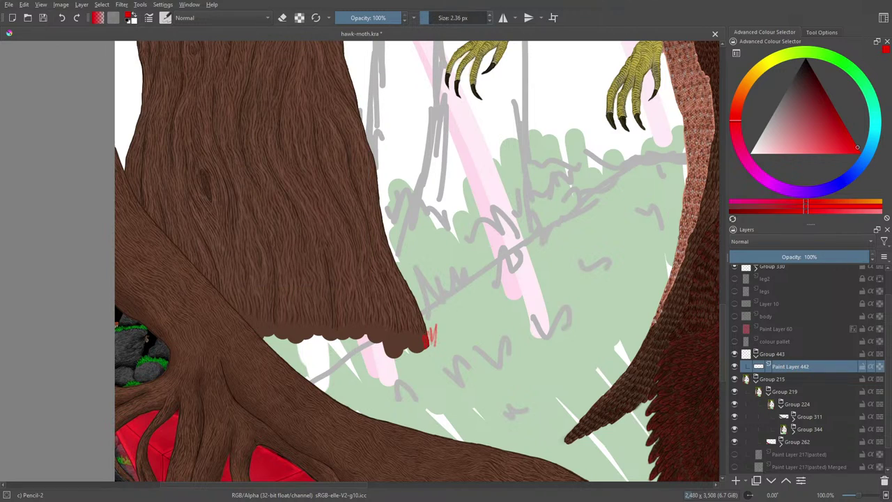
key("bracketright")
key("bracketleft")
mouse_move(416, 333)
left_mouse_down()
mouse_move(435, 326)
mouse_move(428, 340)
mouse_move(398, 344)
left_mouse_up()
key("slash")
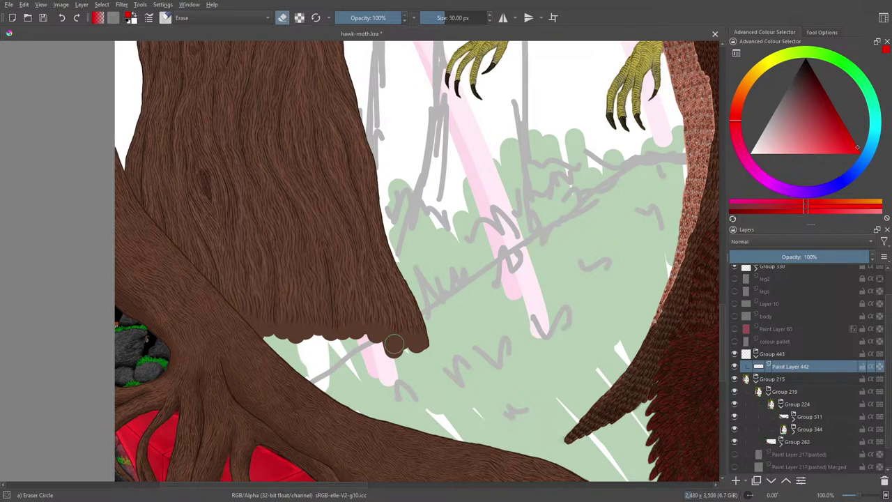
key("e")
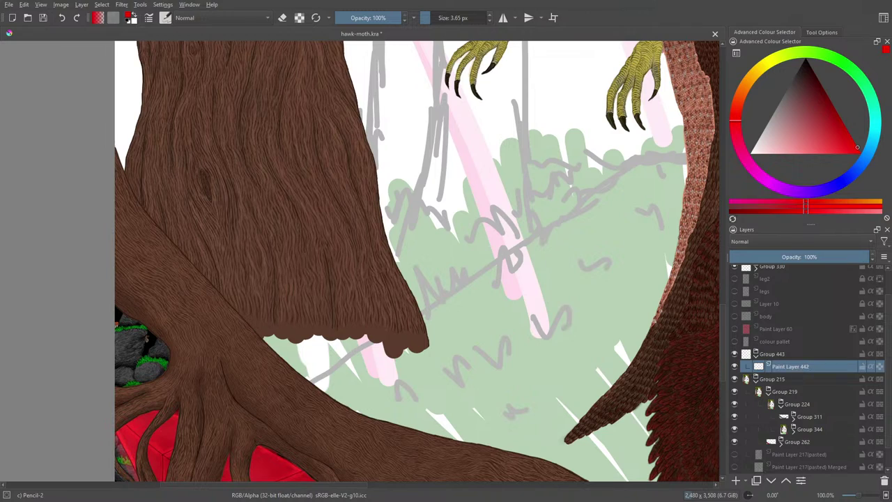
- Draw fine red grass blades along the left trunk's lower edge, adding a few where the trunk meets the large root
left_click_drag(431, 325, 429, 338)
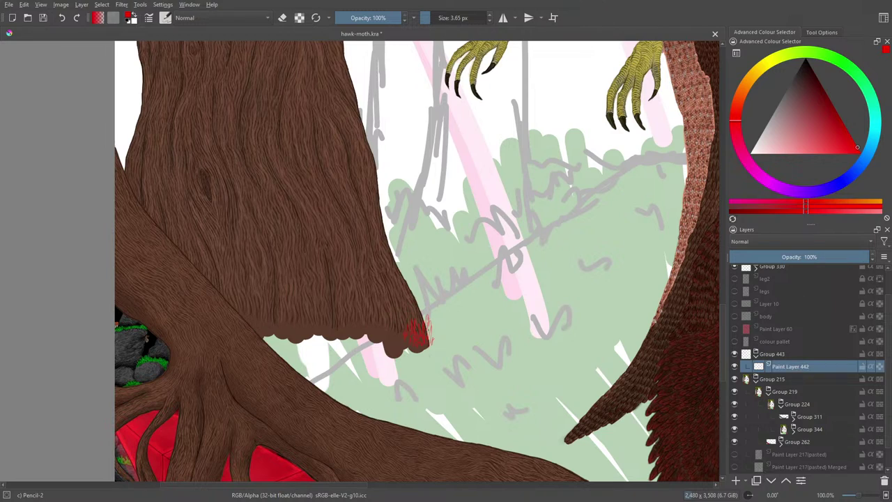
mouse_move(429, 333)
left_mouse_down()
mouse_move(432, 324)
mouse_move(433, 340)
mouse_move(443, 342)
left_mouse_up()
mouse_move(216, 484)
left_mouse_down()
mouse_move(326, 484)
mouse_move(224, 485)
left_mouse_up()
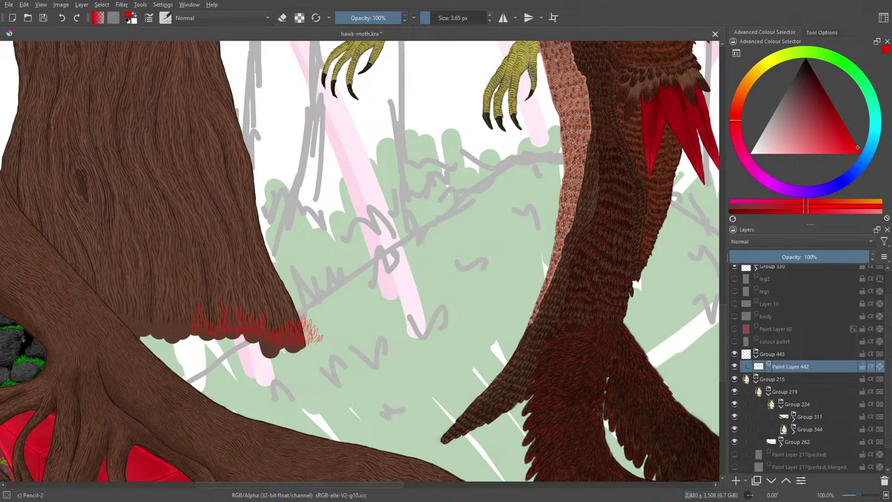
left_click_drag(299, 484, 227, 484)
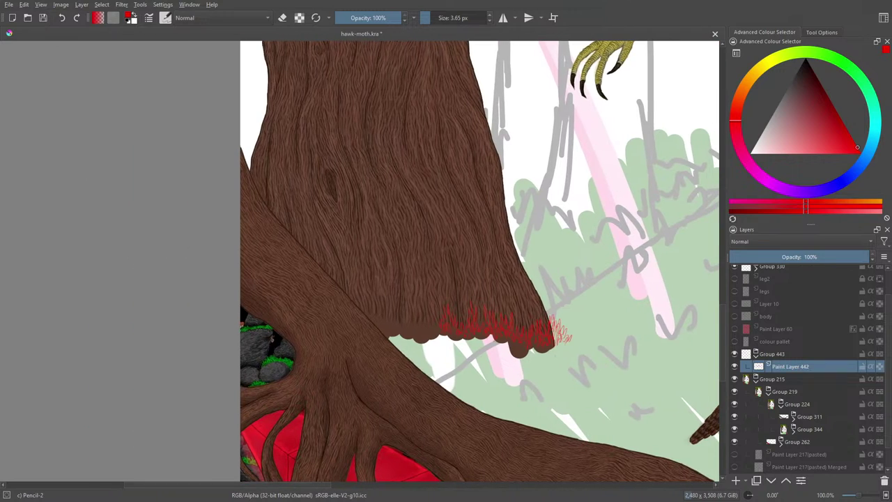
left_click_drag(365, 315, 369, 312)
- Move Paint Layer 442 down the layer stack into Group 219, above Group 224
key("ctrl+Page_Down")
key("ctrl+Page_Down")
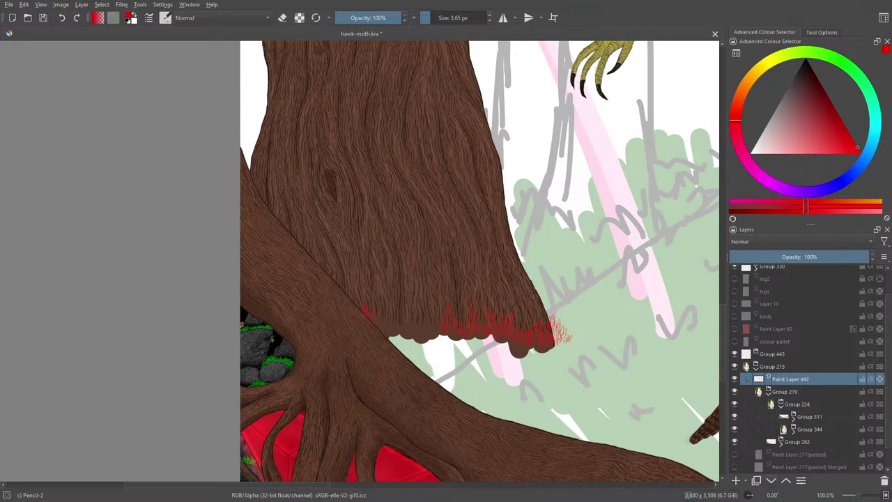
key("ctrl+Page_Down")
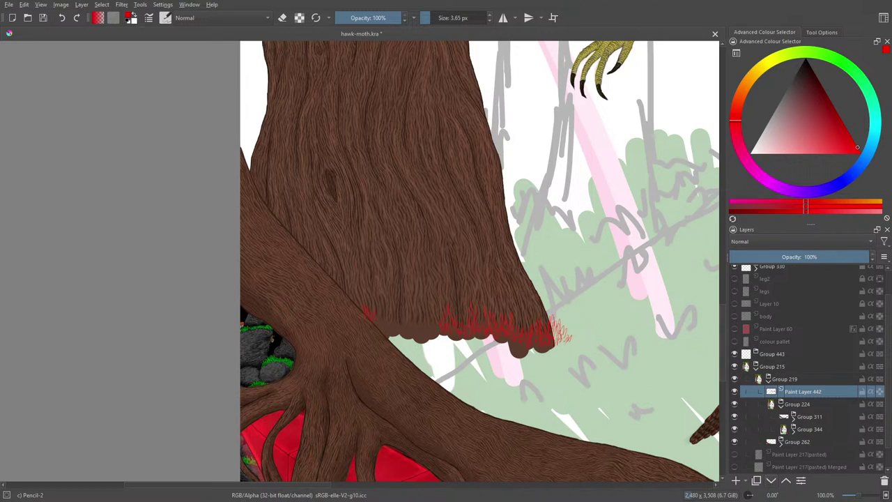
- Move Paint Layer 442 into Group 224 directly below Group 311 and enclose it in its own quick group
key("ctrl+Page_Down")
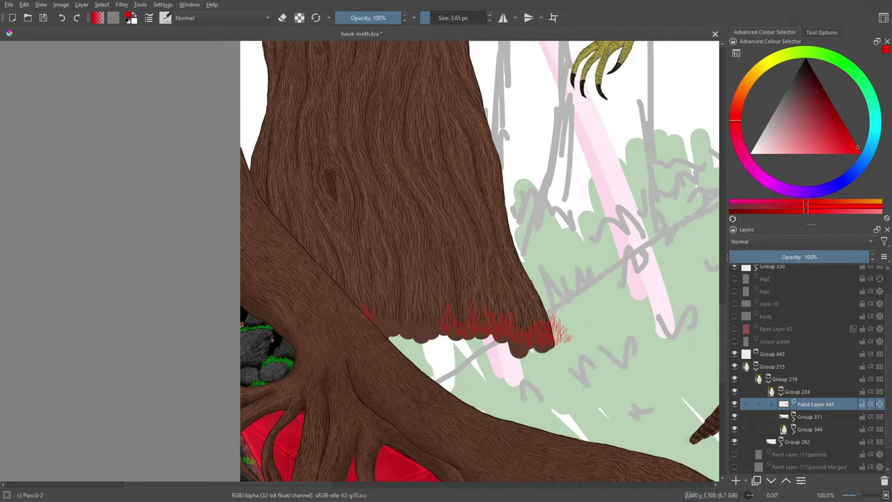
left_click(772, 481)
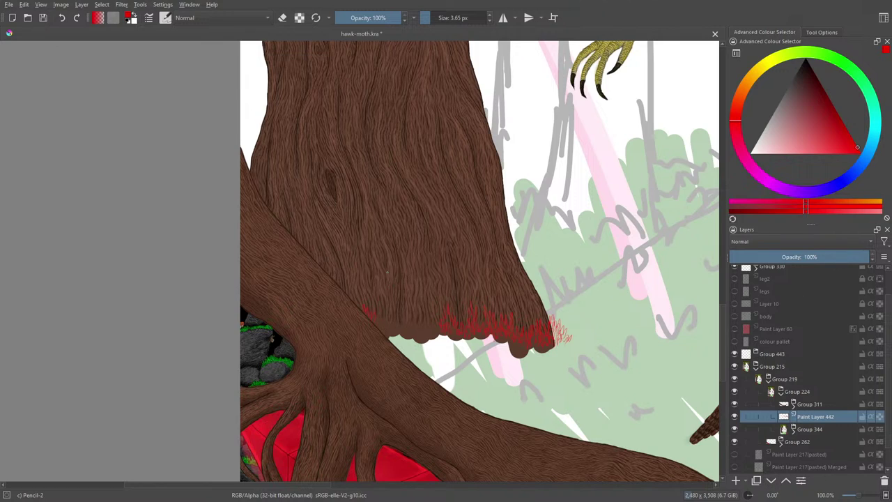
right_click(815, 416)
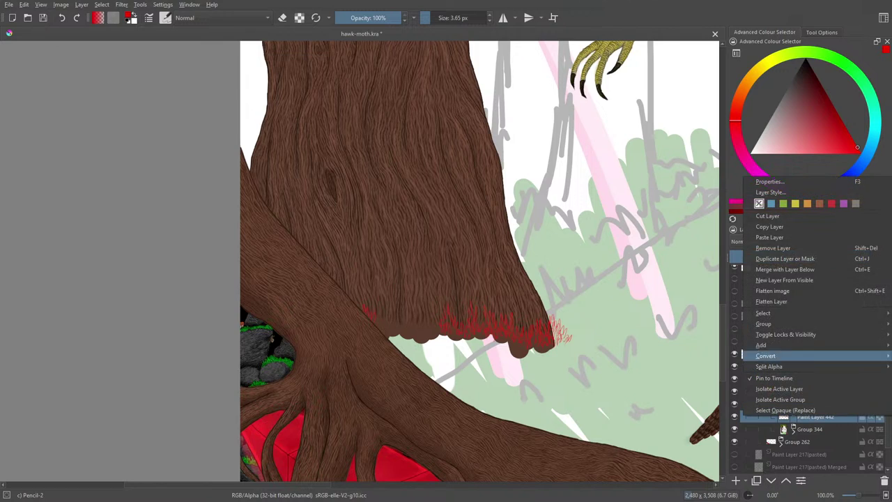
mouse_move(764, 323)
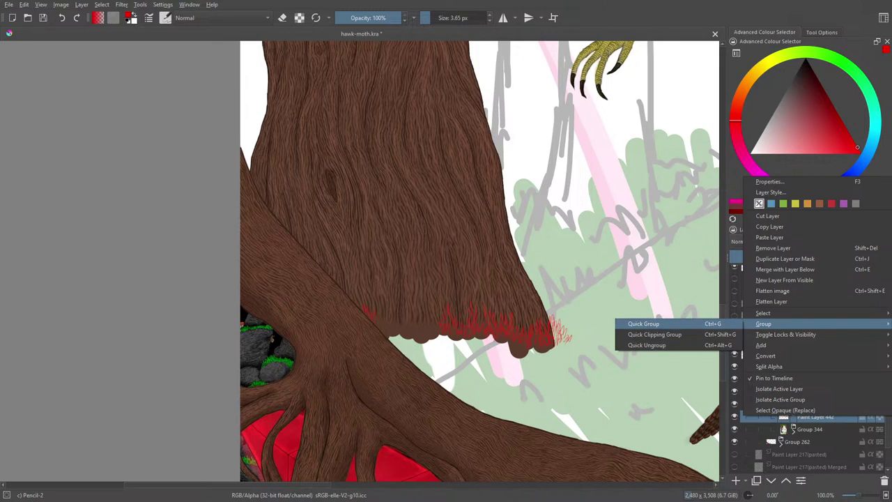
left_click(704, 334)
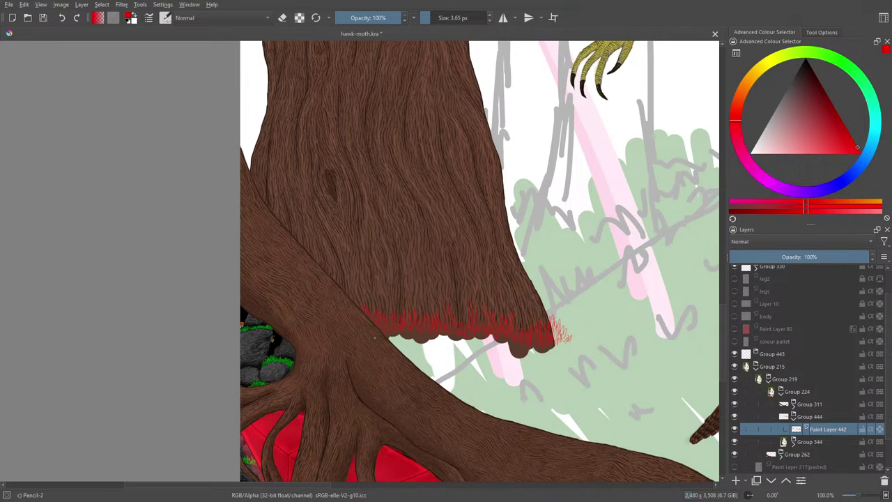
- Add a new paint layer below Paint Layer 442 inside the same group
left_click(736, 481)
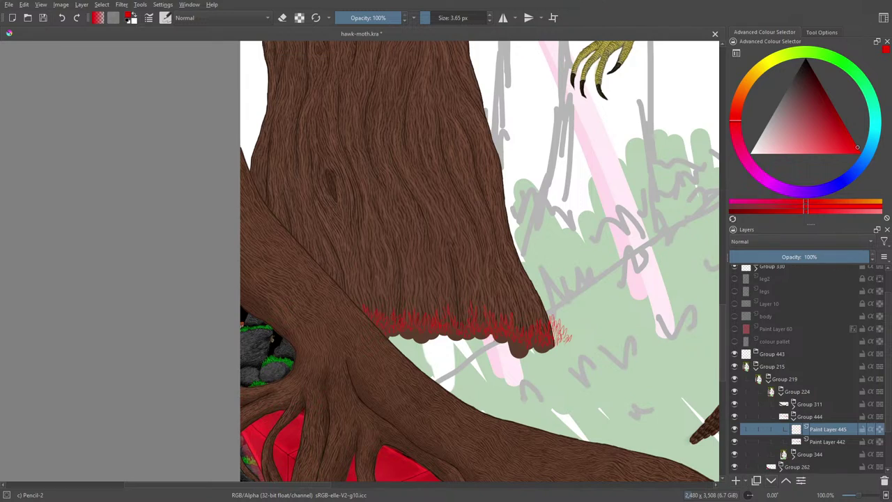
key("ctrl+Page_Down")
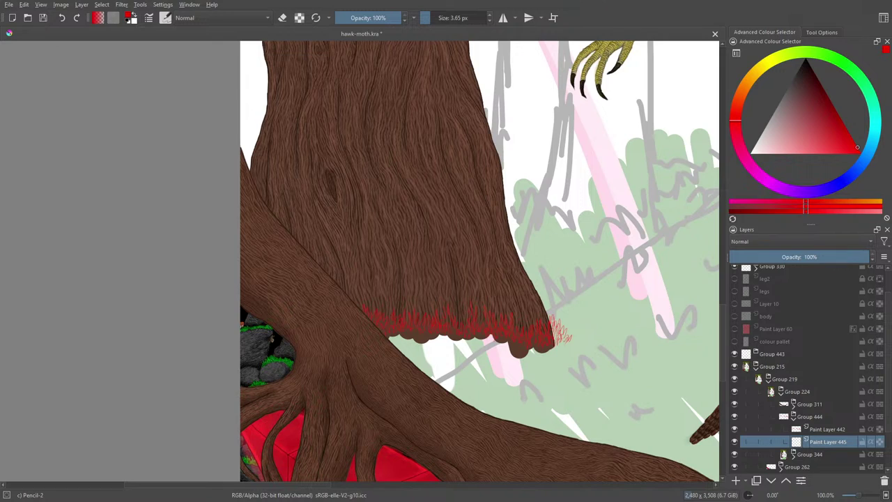
- Detach the canvas into its own window and move that window over the middle of the dockers
left_click(41, 4)
mouse_move(24, 4)
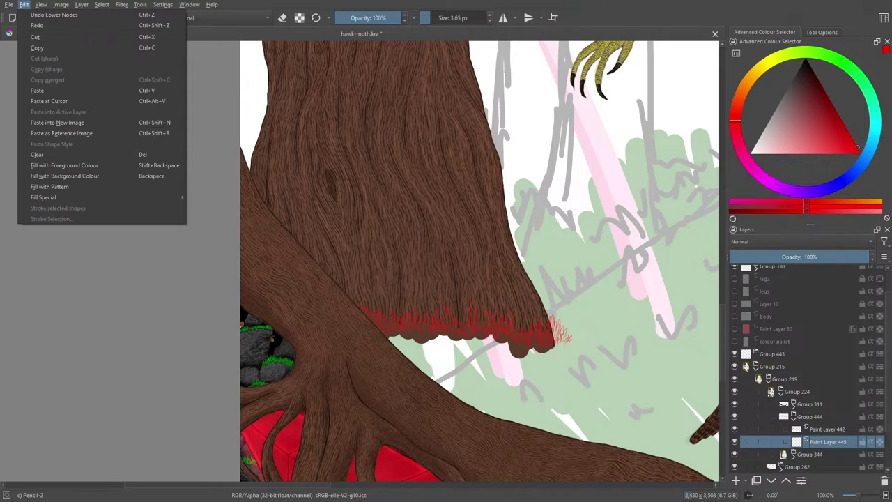
key("Right")
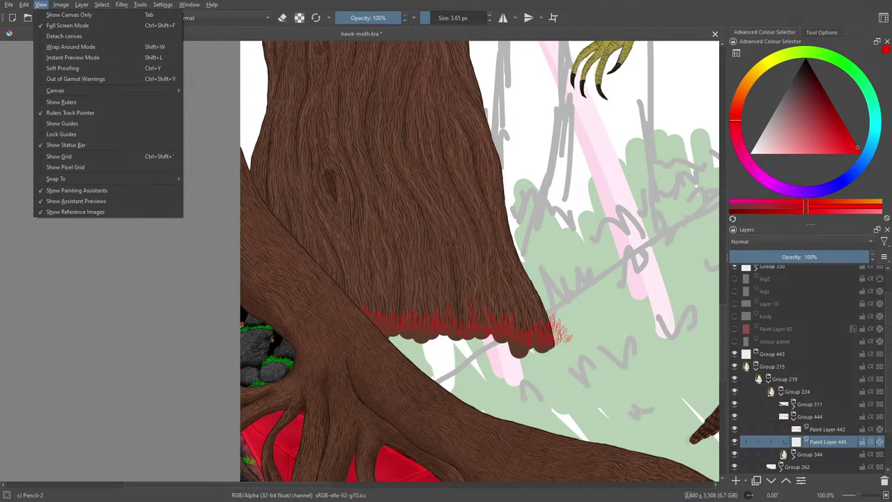
key("Left")
key("Right")
key("Down")
key("Down")
key("Return")
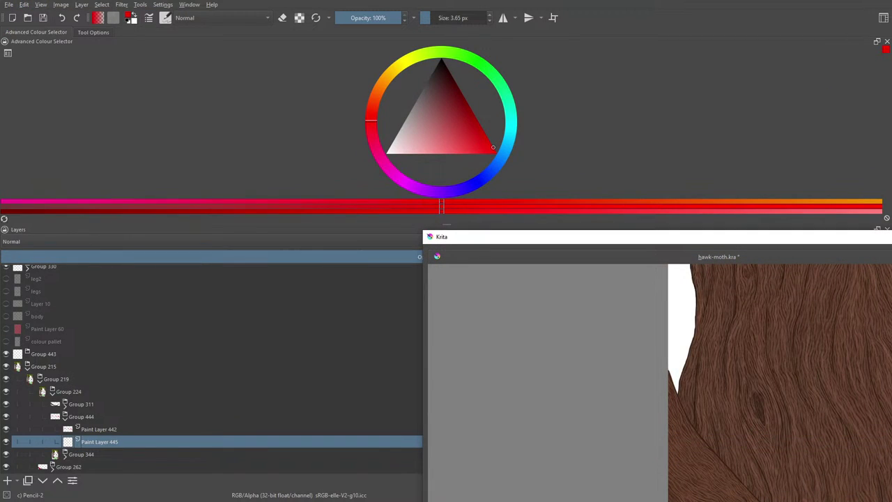
left_click_drag(478, 237, 227, 119)
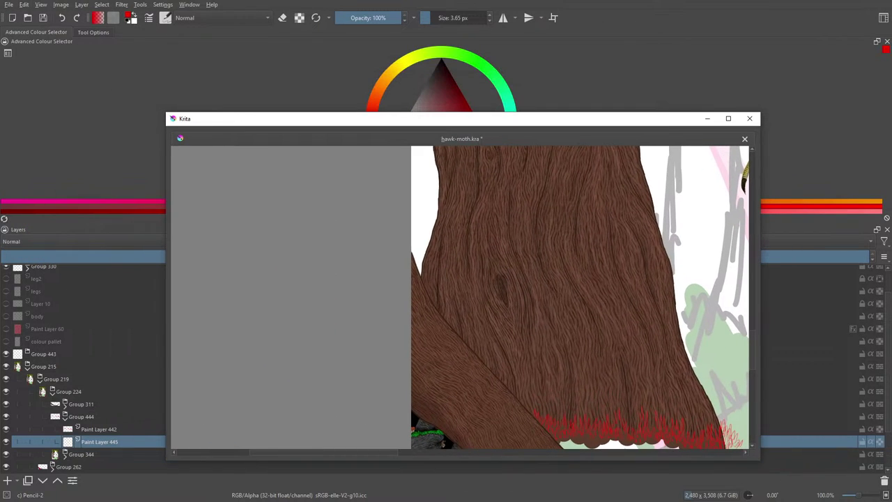
- Reattach the detached canvas to the main window
key("alt+v")
key("Down")
key("Down")
key("Down")
key("Return")
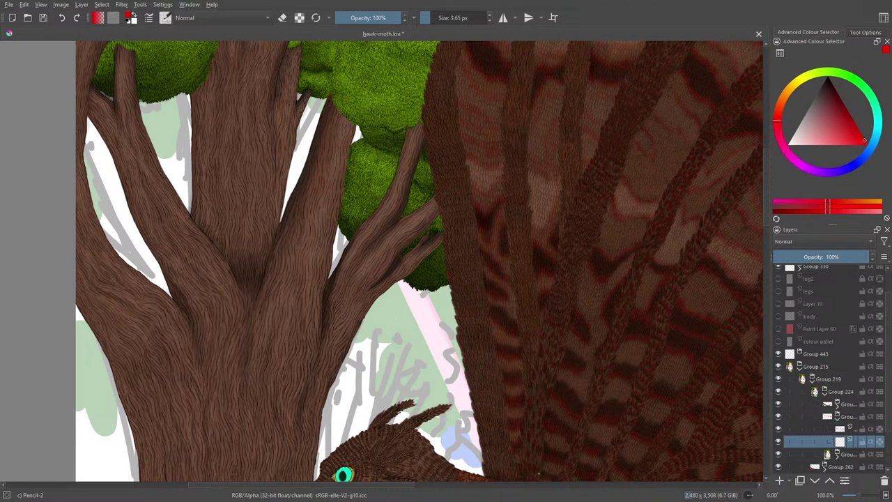
- Examine the whole painting and its lower half, including the red guide grass at the left trunk's base
key("ctrl+minus")
key("ctrl+minus")
key("ctrl+minus")
key("ctrl+minus")
key("ctrl+minus")
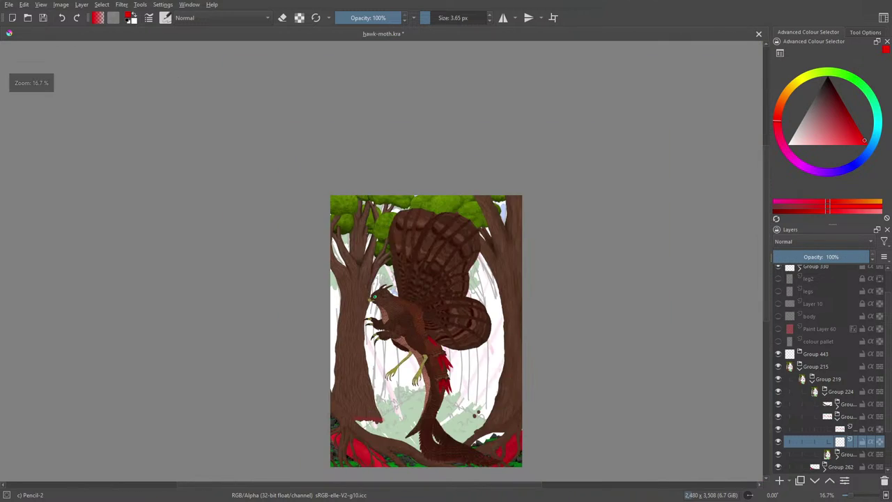
key("ctrl+plus")
key("ctrl+plus")
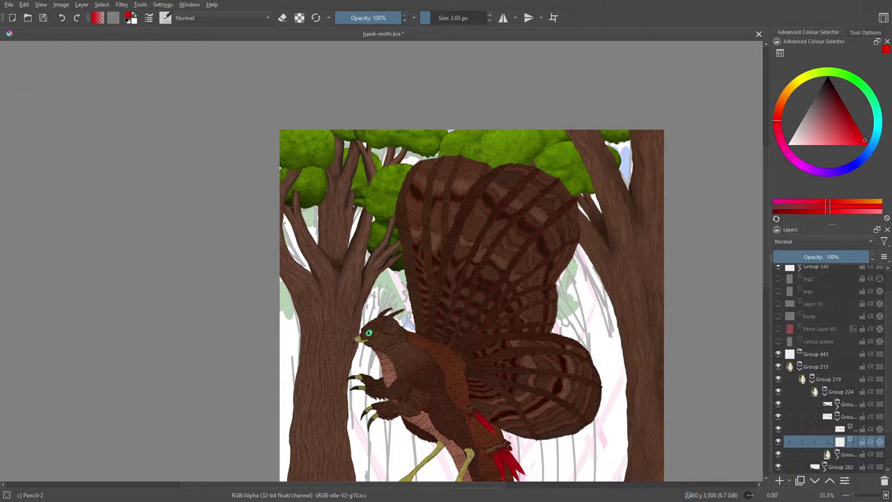
scroll(471, 262, "down", 8)
scroll(472, 261, "up", 2)
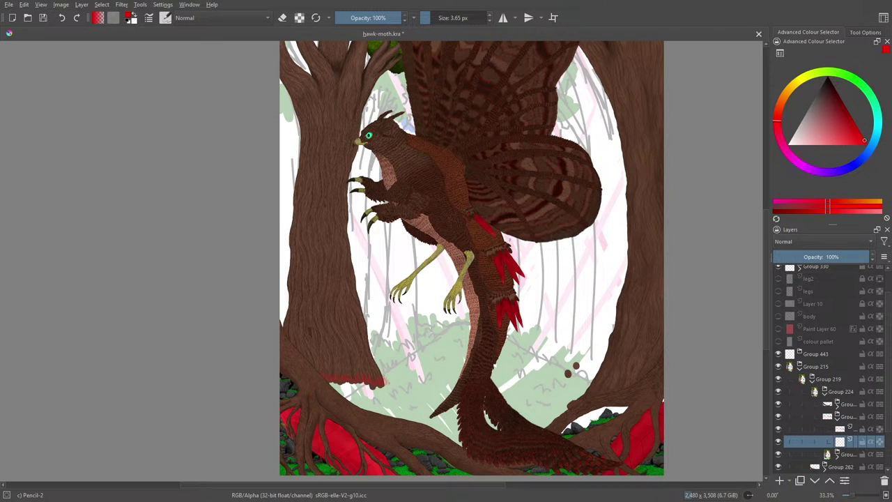
- Save the changes to hawk-moth.kra
left_click(40, 4)
mouse_move(9, 4)
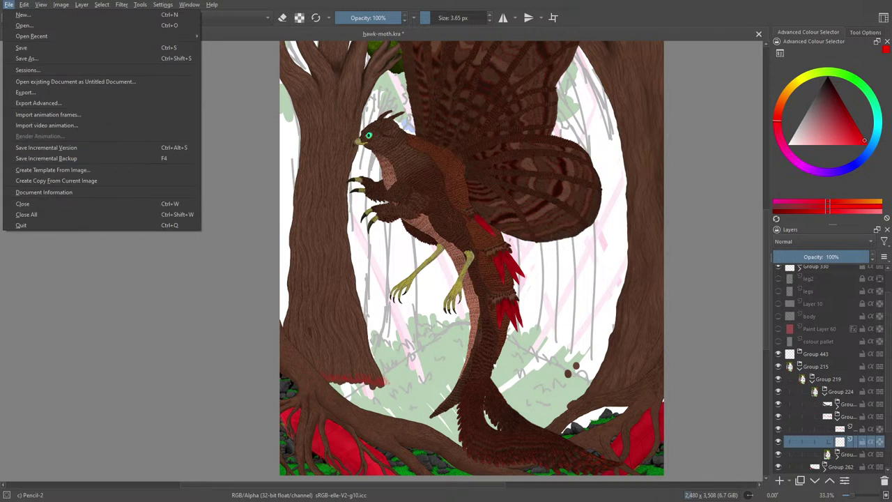
left_click(21, 47)
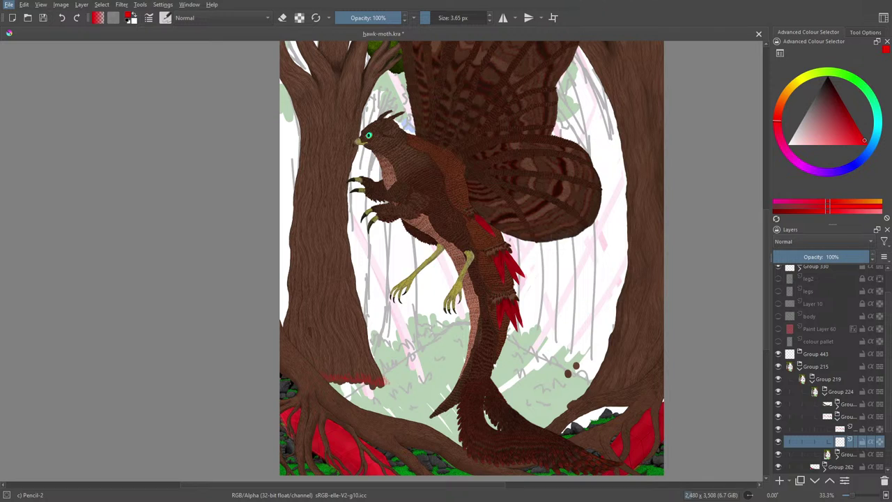
- Try to bring back the missing Toolbox by switching its docker off and on again
left_click(9, 4)
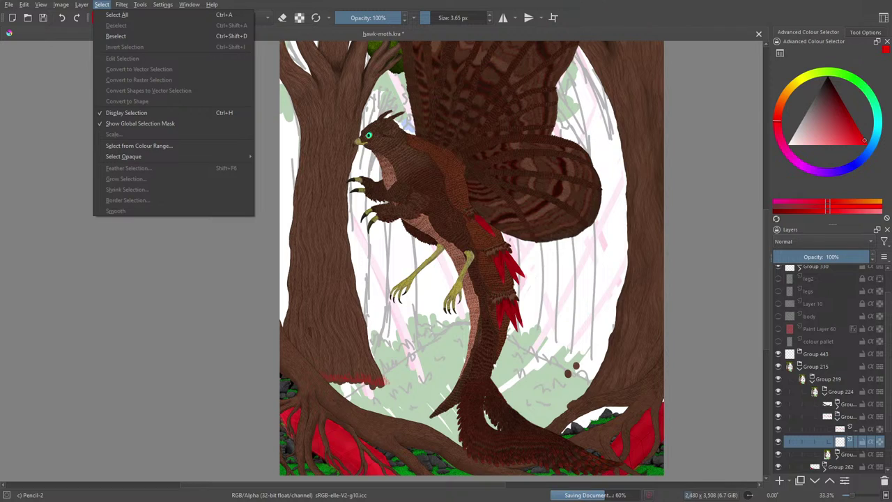
left_click(102, 5)
left_click(140, 4)
mouse_move(154, 14)
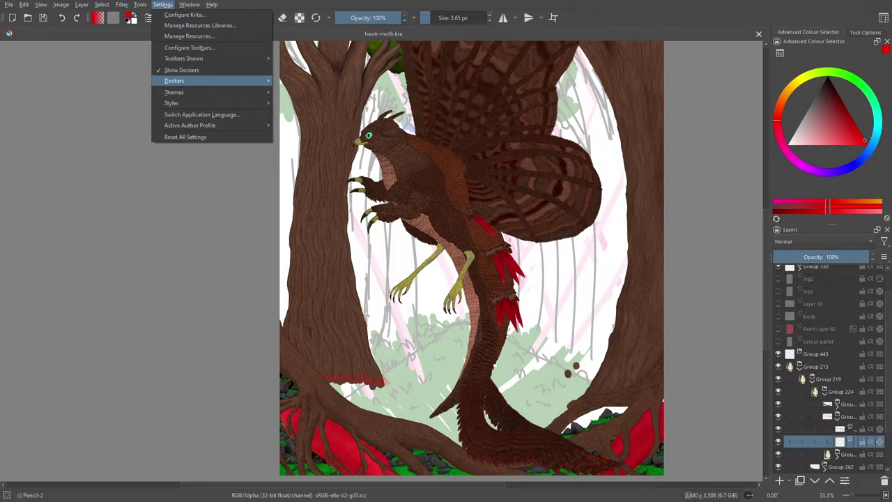
mouse_move(174, 81)
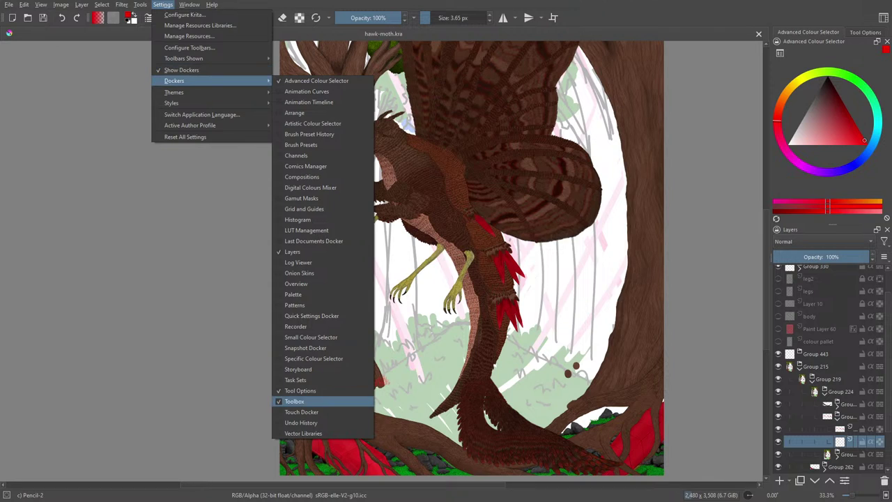
left_click(294, 401)
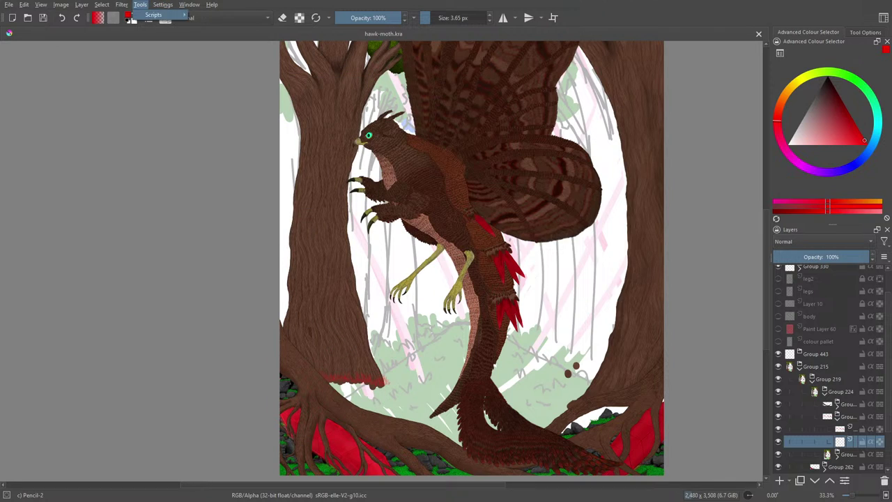
left_click(121, 4)
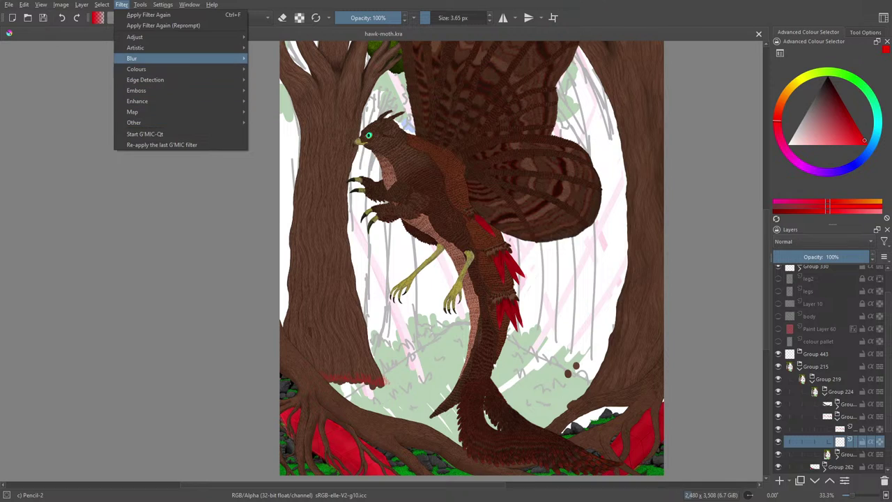
mouse_move(175, 122)
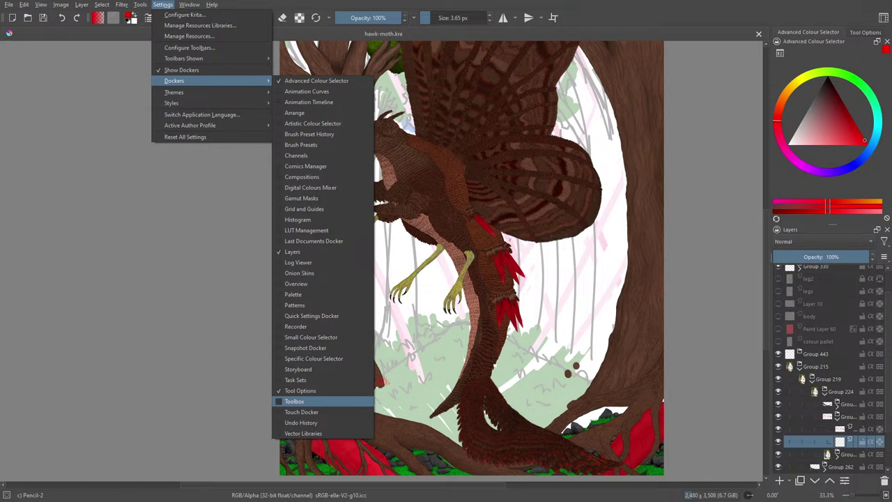
left_click(294, 401)
- Quit Krita, restart it and reopen hawk-moth.kra
left_click(8, 4)
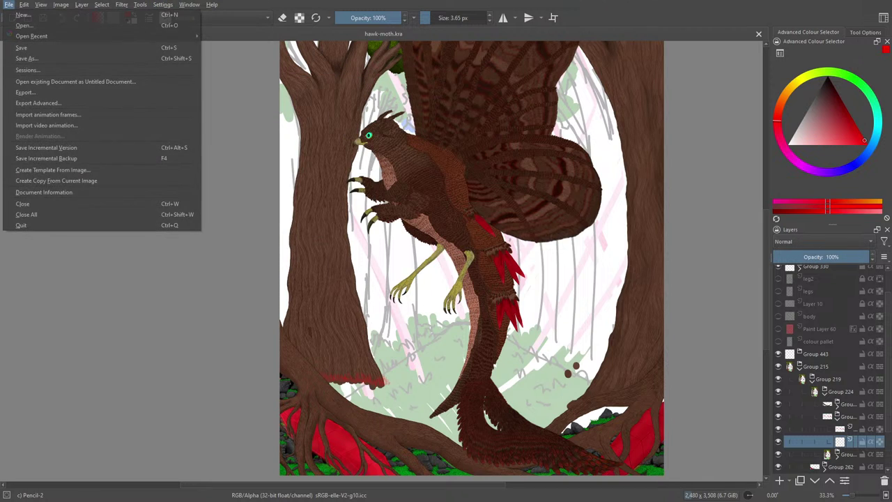
left_click(21, 224)
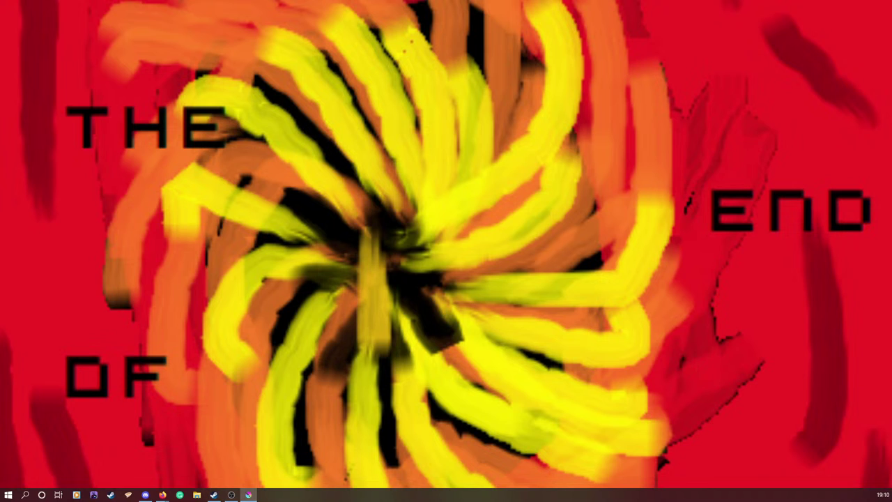
left_click_drag(0, 236, 213, 0)
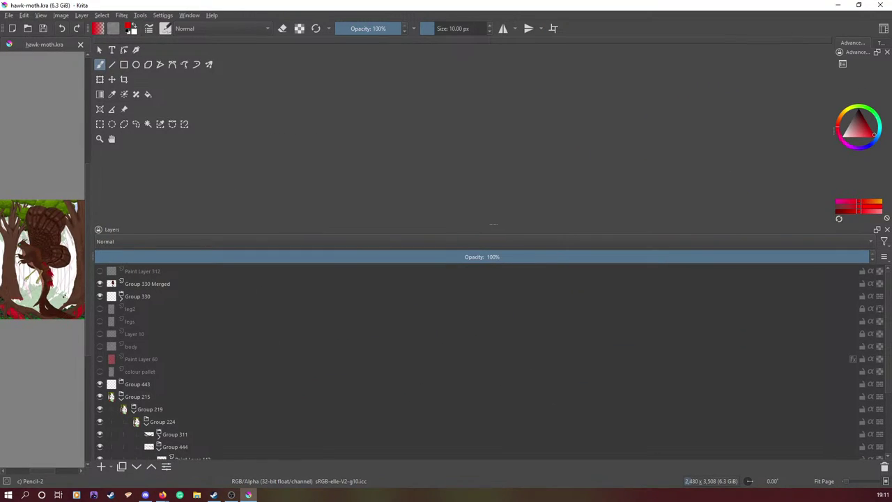
- Switch to full screen mode and widen the canvas area by narrowing the Toolbox and Layers dockers
left_click(40, 14)
left_click(104, 33)
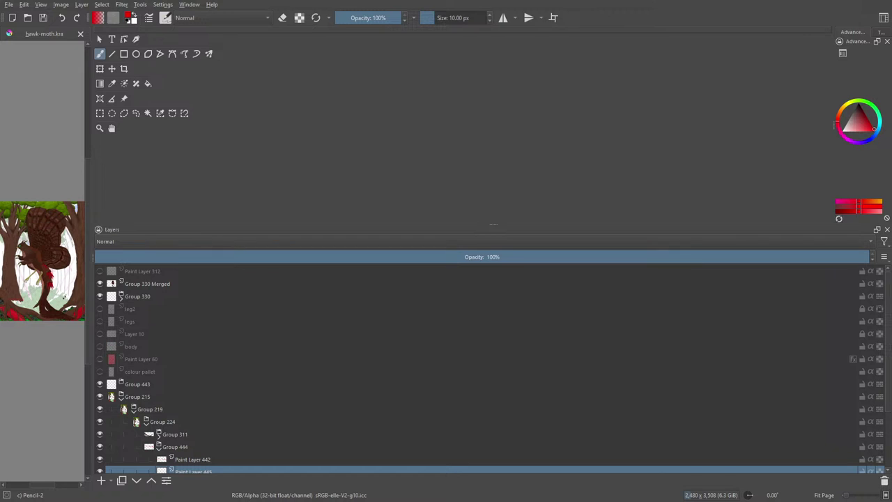
left_click_drag(92, 258, 725, 258)
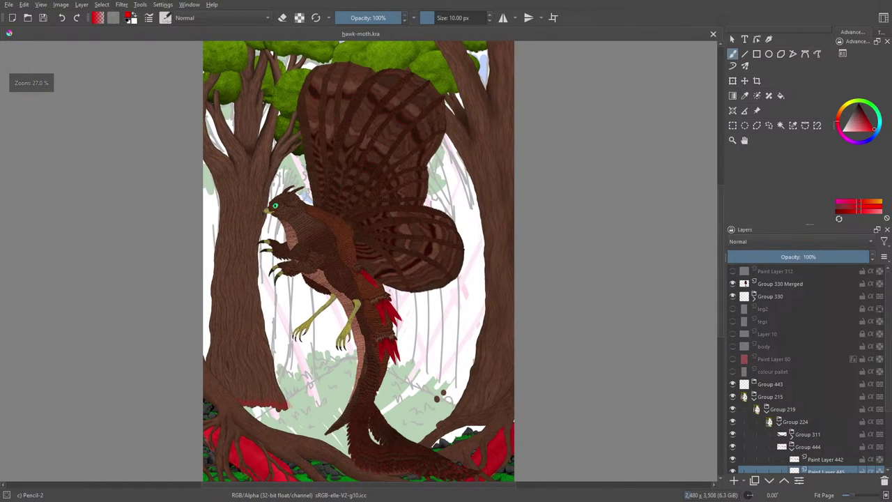
- Detach the canvas into its own window and move it down to uncover the Toolbox and colour selector
left_click(40, 4)
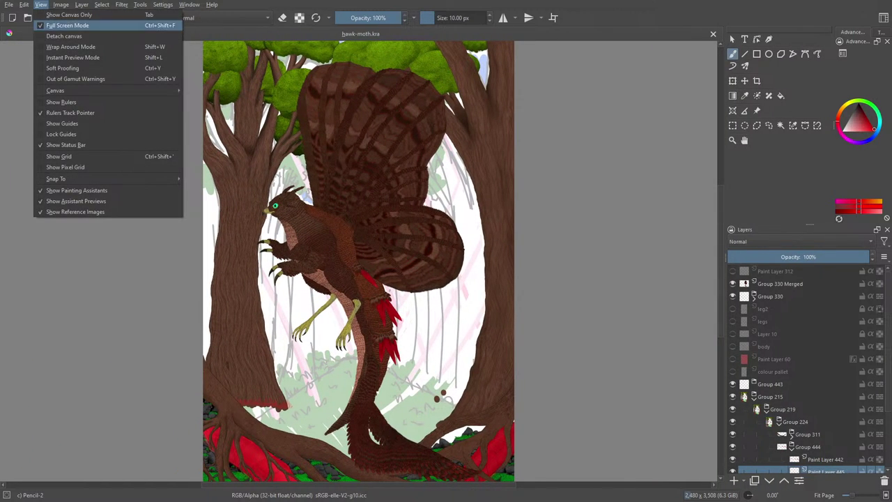
left_click(105, 25)
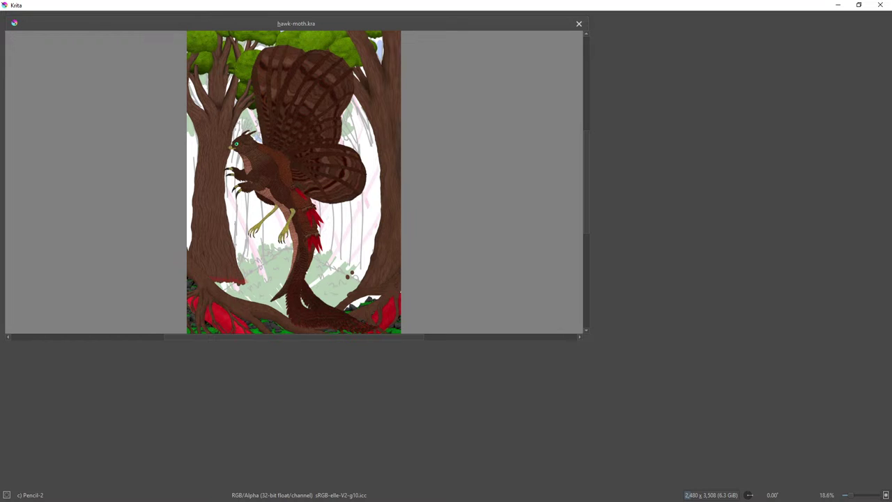
left_click_drag(446, 5, 279, 225)
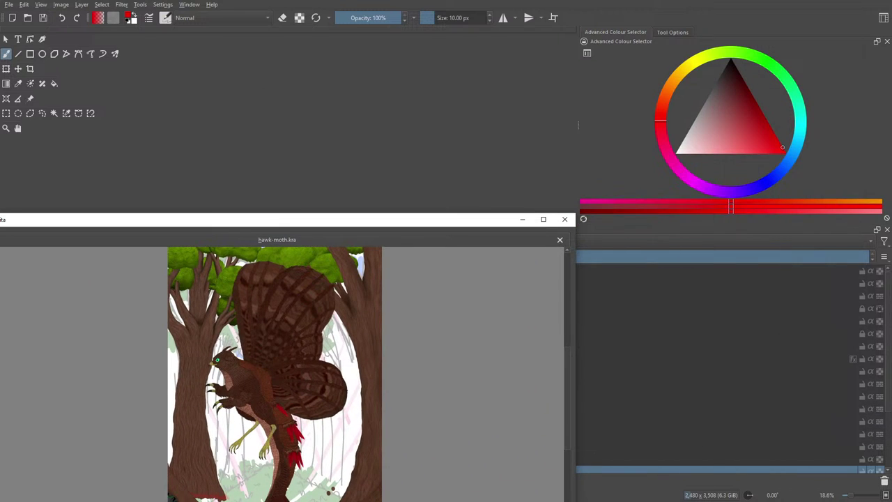
- Resize the dockers beside the Toolbox so the Advanced Colour Selector spans the full window width
left_click_drag(578, 125, 834, 125)
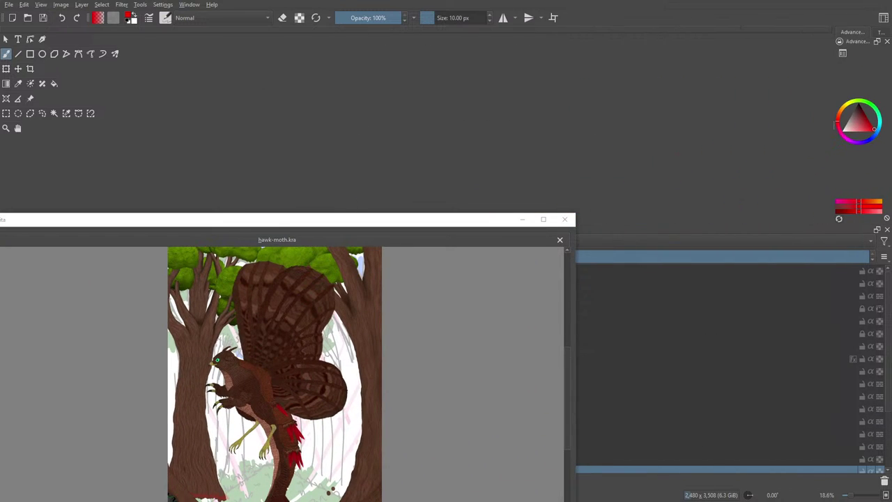
left_click_drag(802, 30, 2, 279)
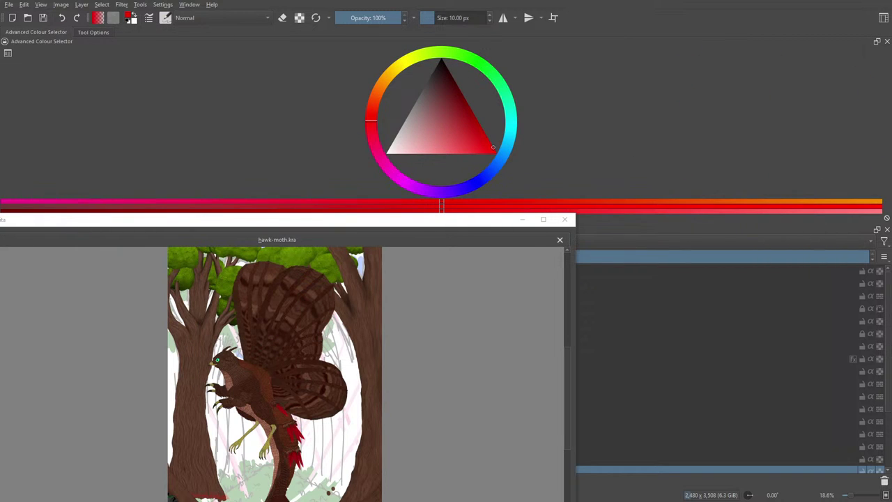
- Move the detached canvas lower to uncover the Layers docker and set the selected layer's opacity to 49%
left_click_drag(309, 219, 305, 312)
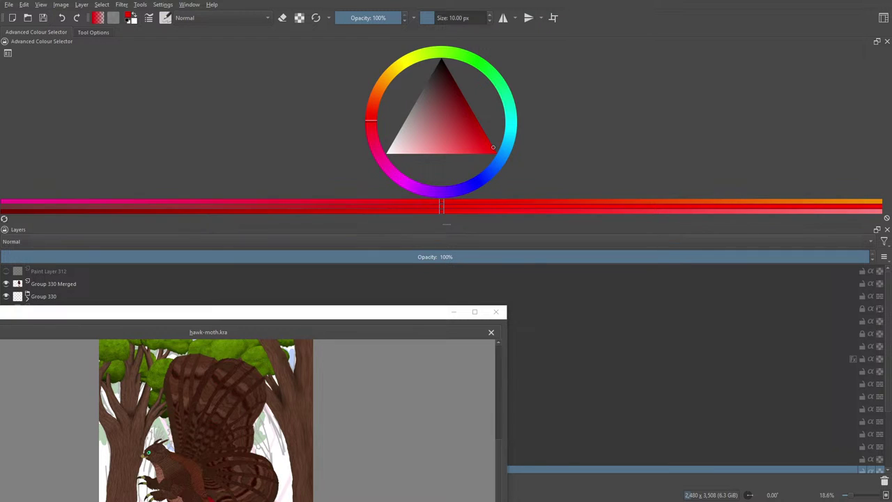
left_click_drag(201, 256, 427, 257)
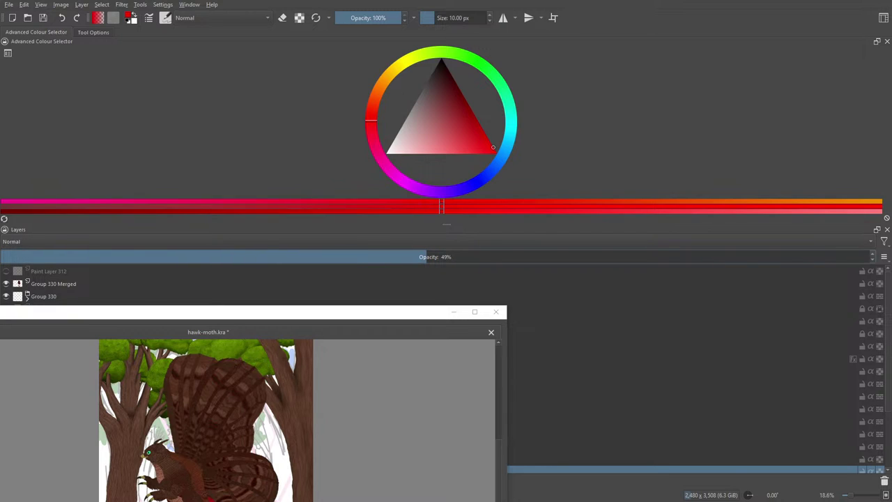
- Move the detached canvas window partly off-screen until the Advanced Colour Selector is uncovered
key("super+Left")
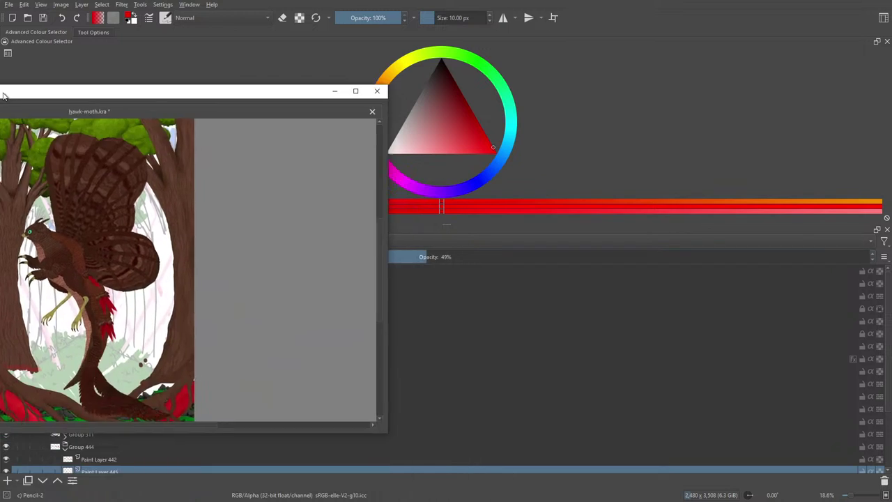
left_click_drag(188, 7, 10, 25)
left_click_drag(139, 13, 28, 60)
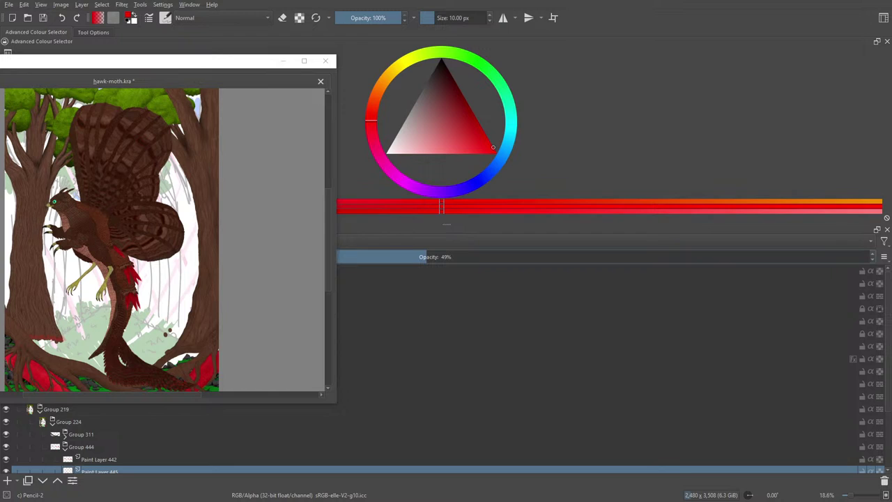
left_click_drag(249, 62, 133, 52)
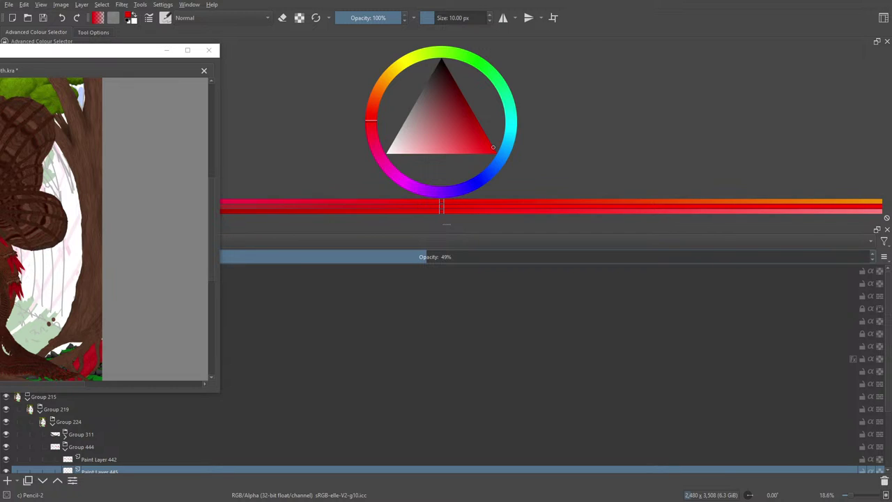
- Reattach the canvas to the main window and widen it by narrowing the colour selector and Layers dockers
left_click(24, 4)
mouse_move(41, 4)
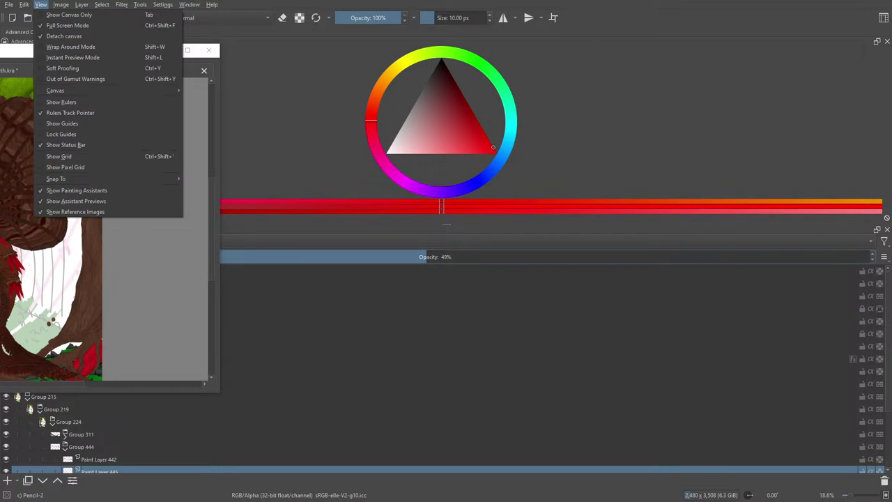
key("Down")
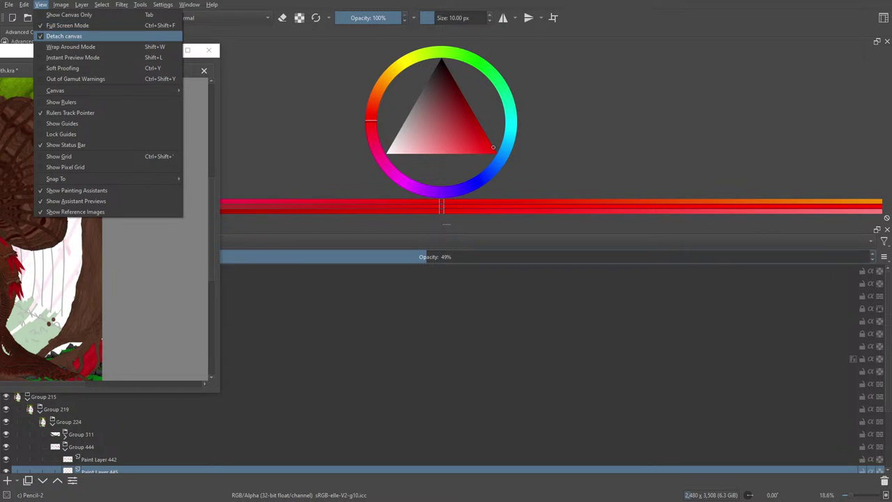
key("Return")
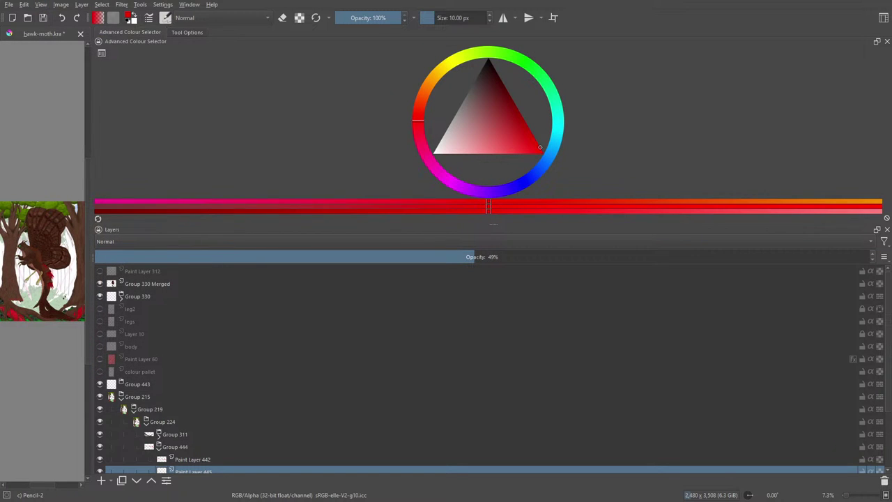
left_click_drag(92, 258, 770, 258)
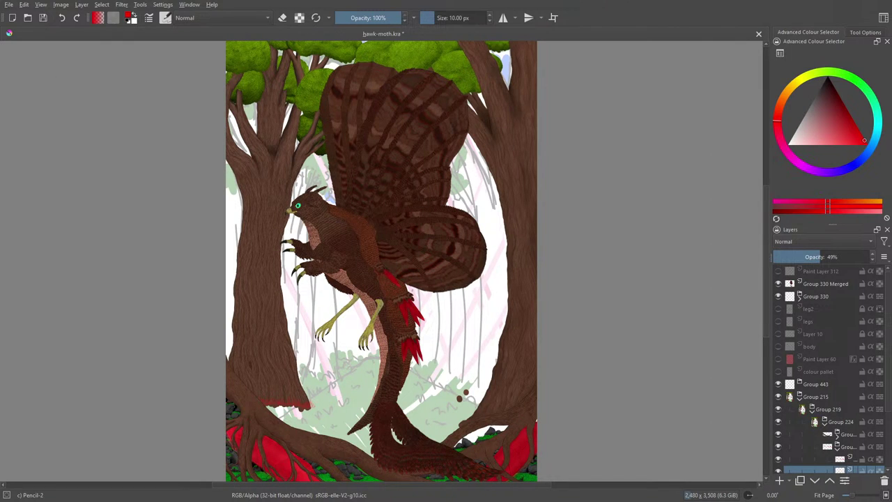
- Detach the canvas from the main window again
left_click(60, 4)
mouse_move(23, 4)
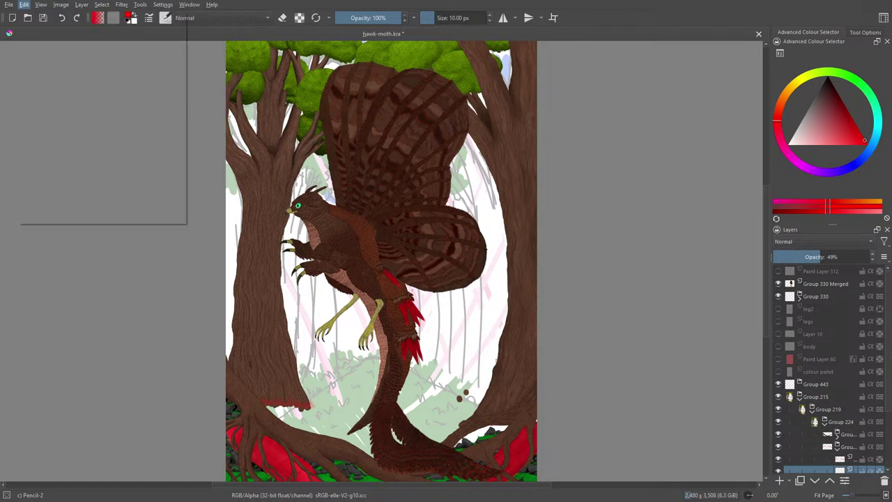
key("Escape")
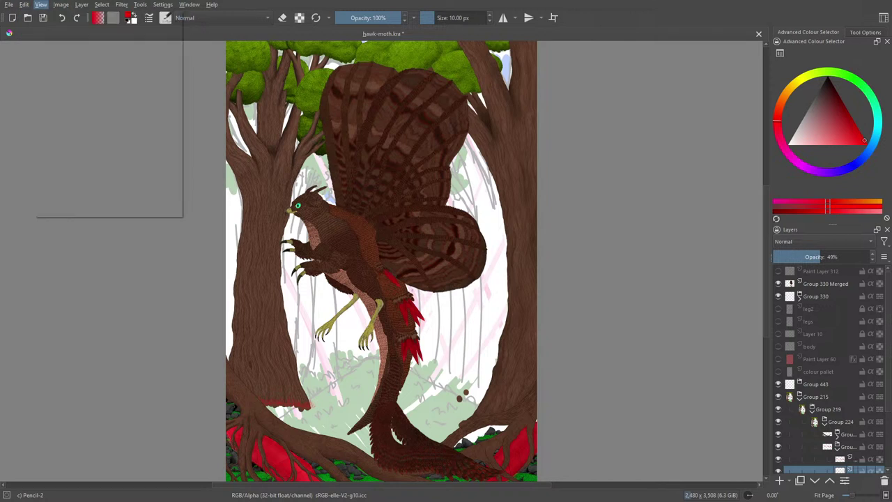
key("alt+v")
key("Down")
key("Down")
key("Down")
key("Down")
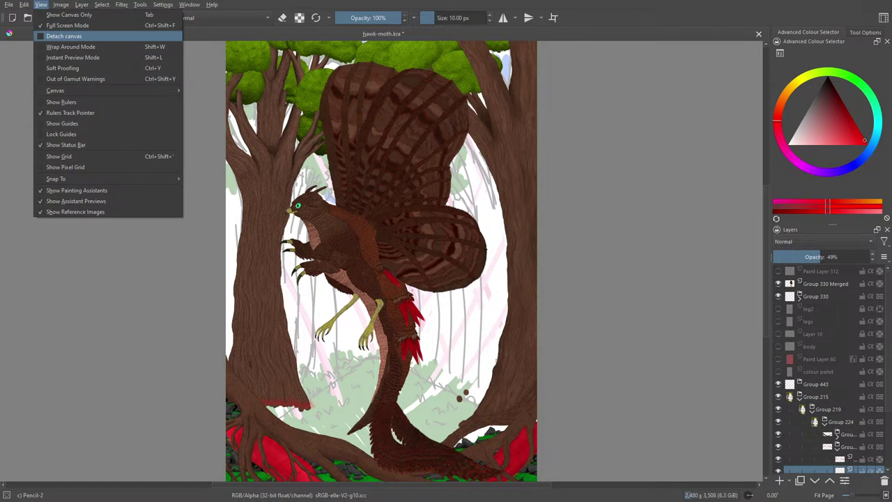
key("Up")
key("Up")
key("Up")
key("Right")
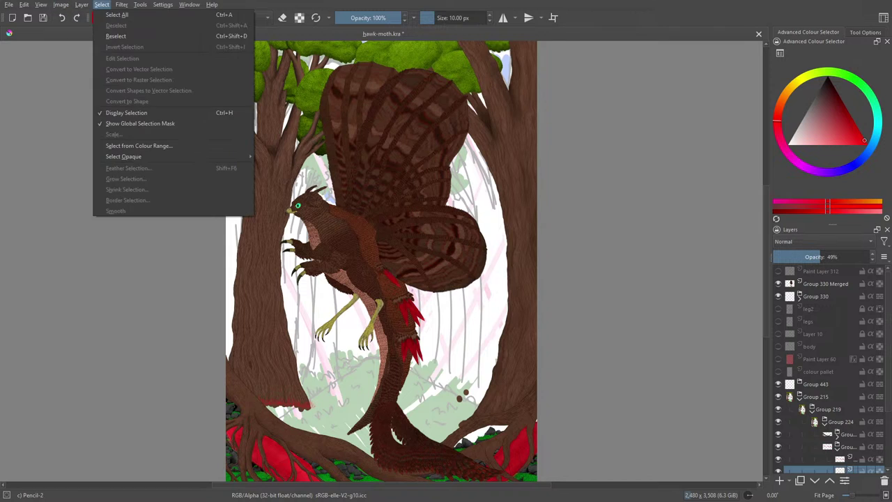
key("Down")
key("Down")
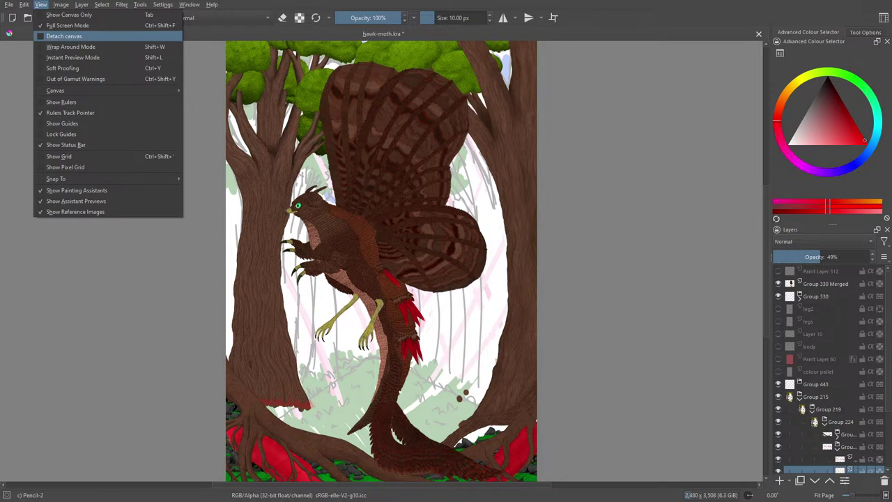
key("Return")
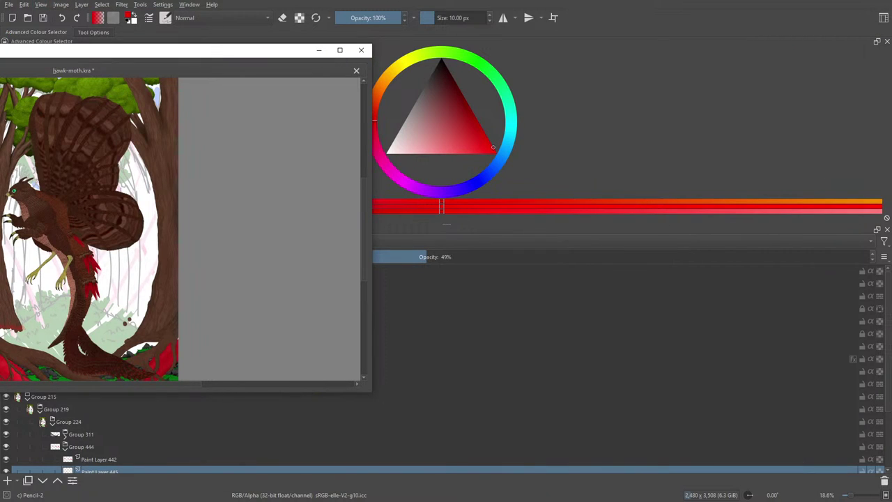
- Bring the detached canvas fully on-screen over the dockers and look at the Tool Options docker
left_click_drag(255, 50, 504, 102)
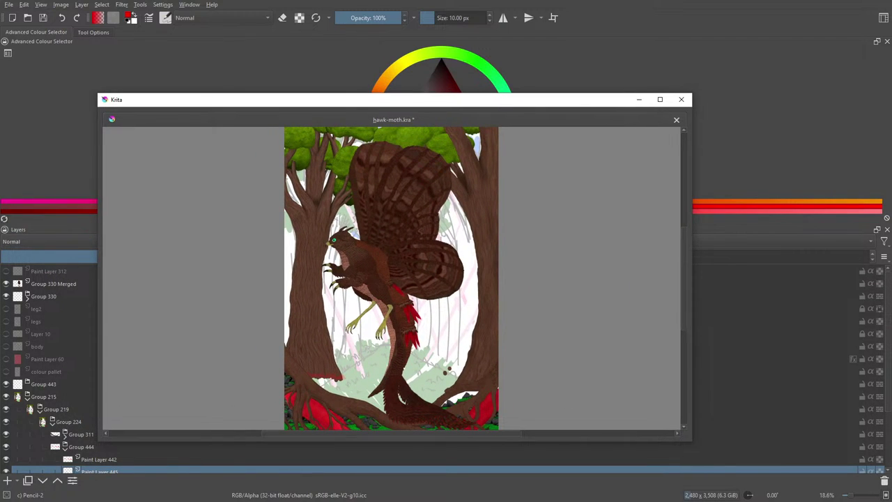
left_click(92, 32)
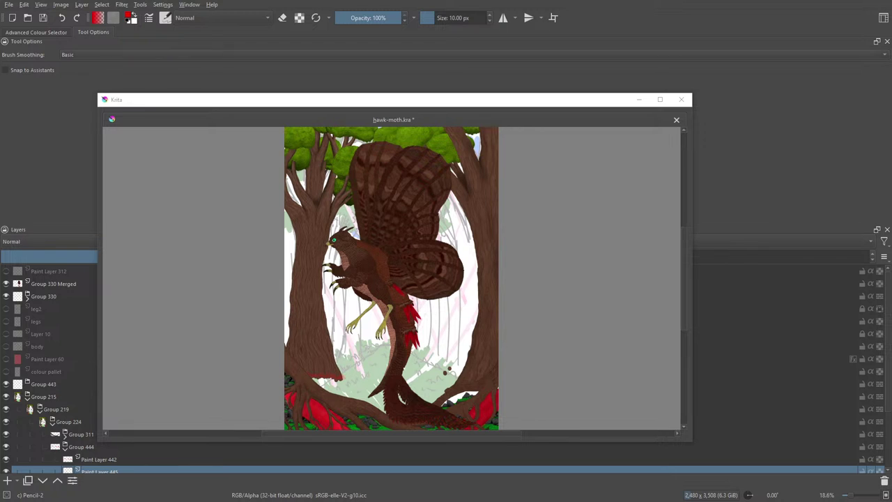
left_click_drag(322, 99, 384, 144)
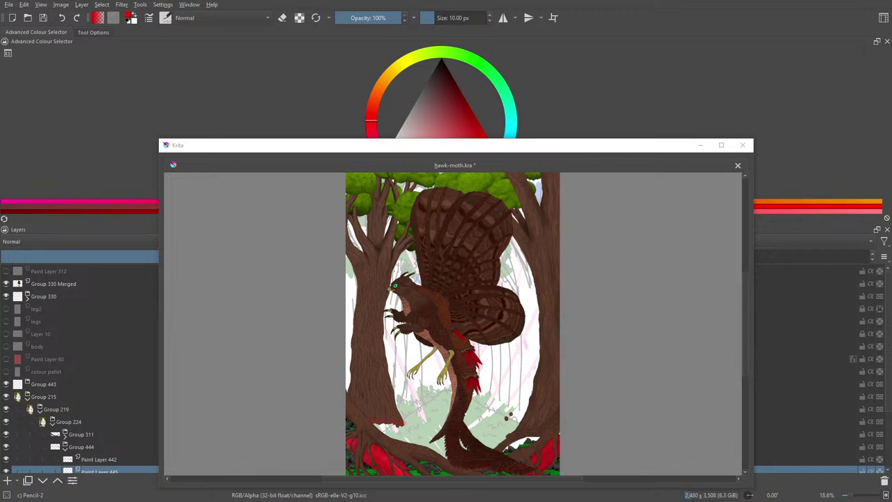
- Try the Big_Paint and Big_Paint_2 workspaces and settle on the Big_Vector workspace
left_click(884, 18)
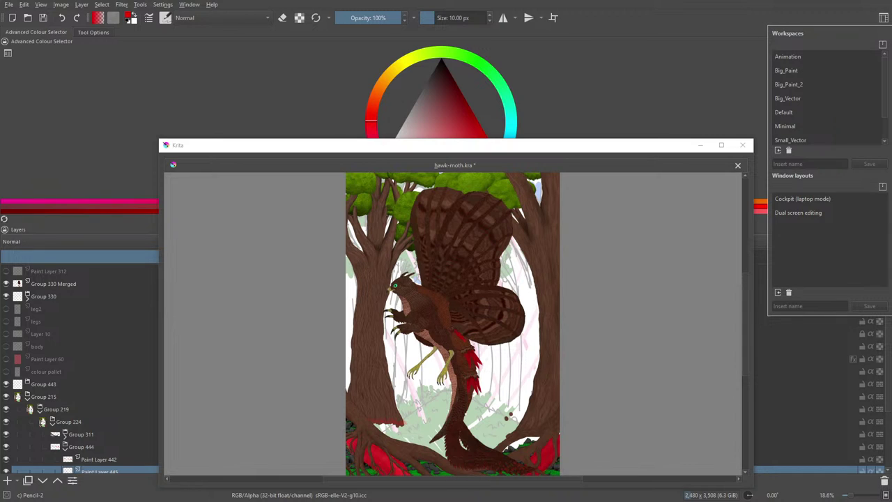
left_click(787, 70)
left_click(789, 85)
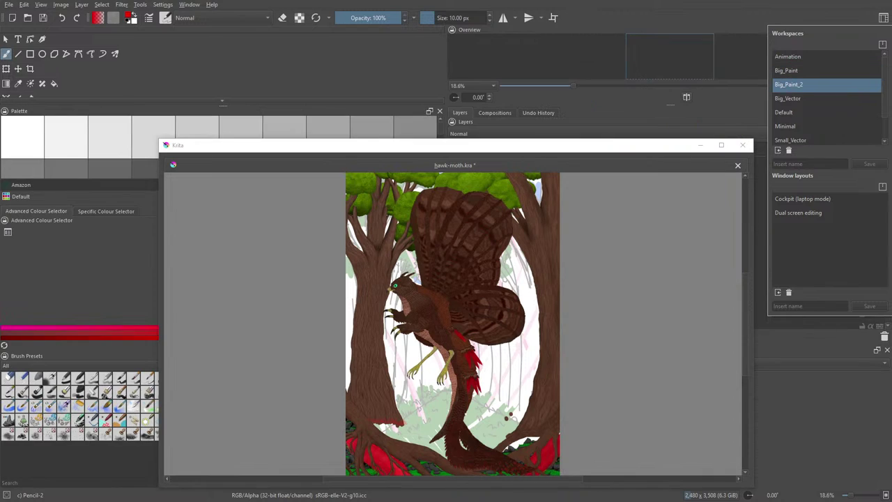
left_click(787, 98)
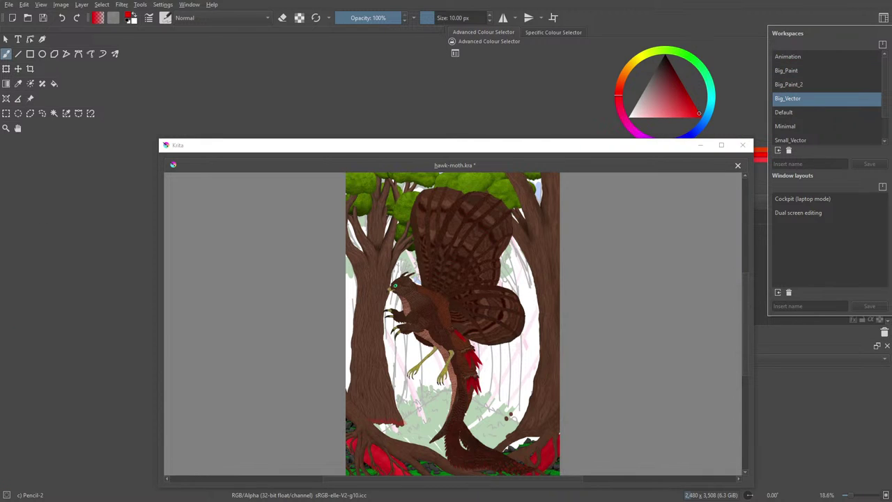
key("Escape")
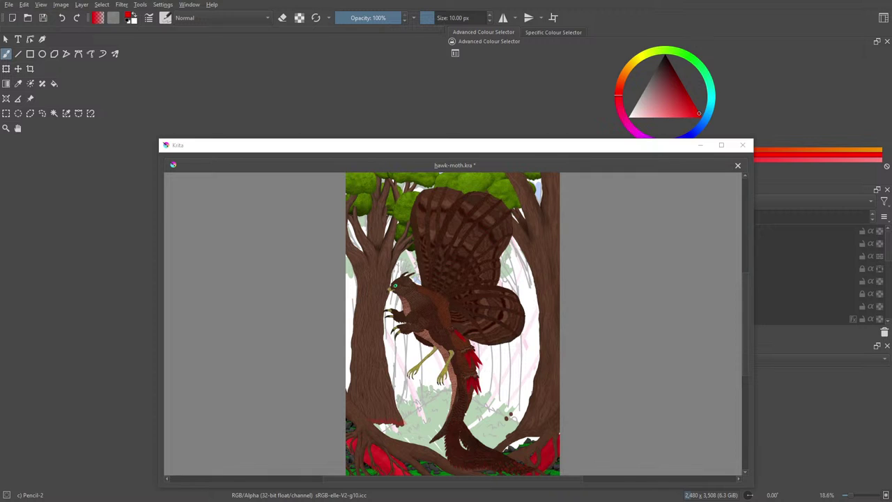
- Reattach the canvas and enlarge it by shrinking the Toolbox to a single column and narrowing the dockers
left_click(40, 4)
left_click(61, 36)
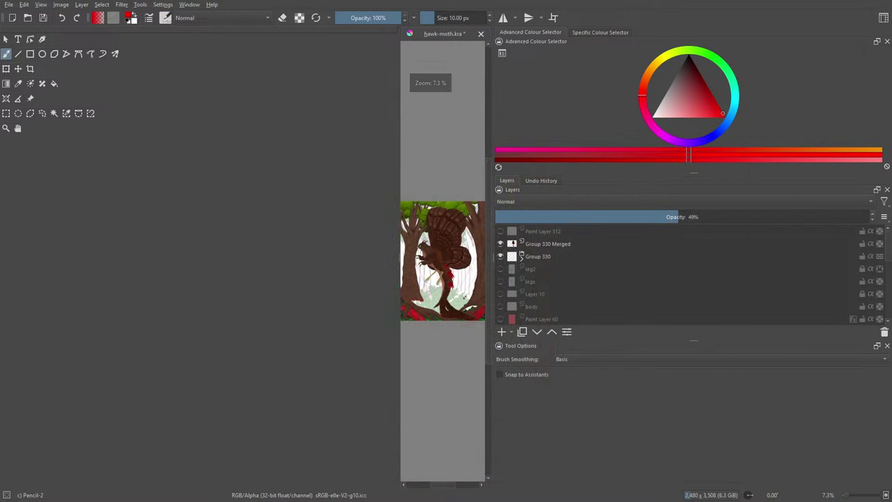
left_click_drag(399, 258, 14, 258)
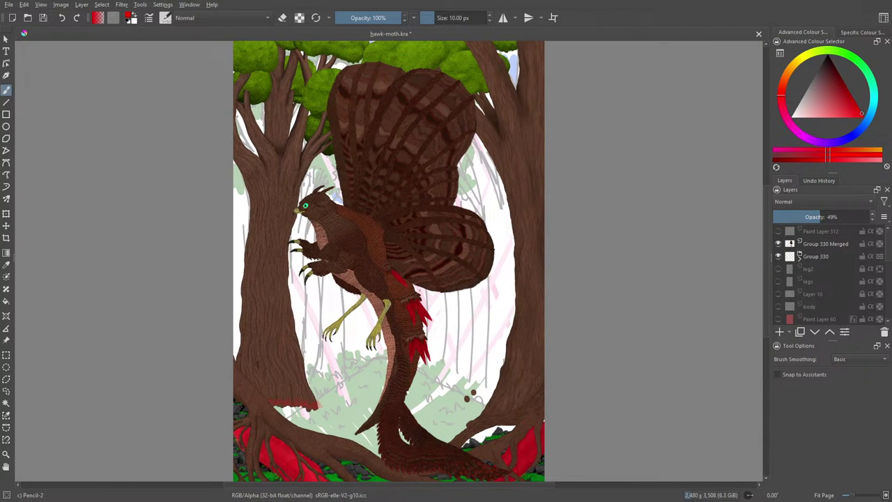
- Set Paint Layer 445's opacity to 100% and reselect it beneath the red guide grass layer
left_click_drag(820, 217, 870, 217)
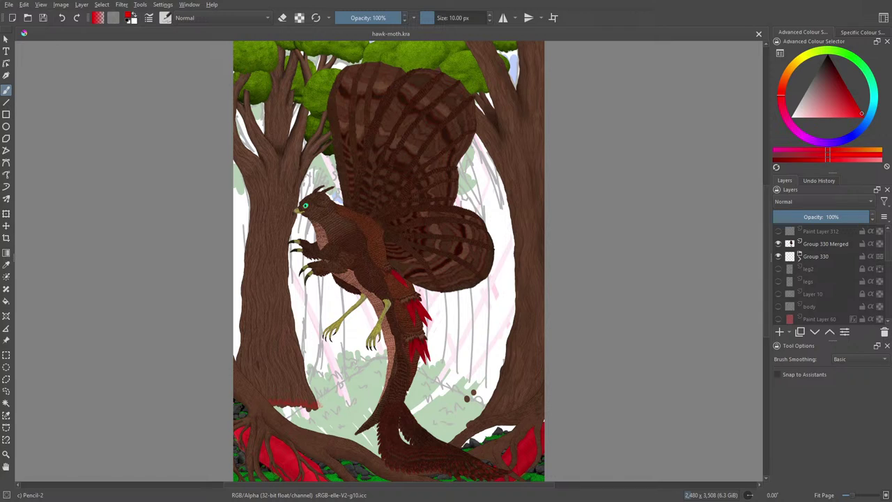
scroll(826, 274, "down", 5)
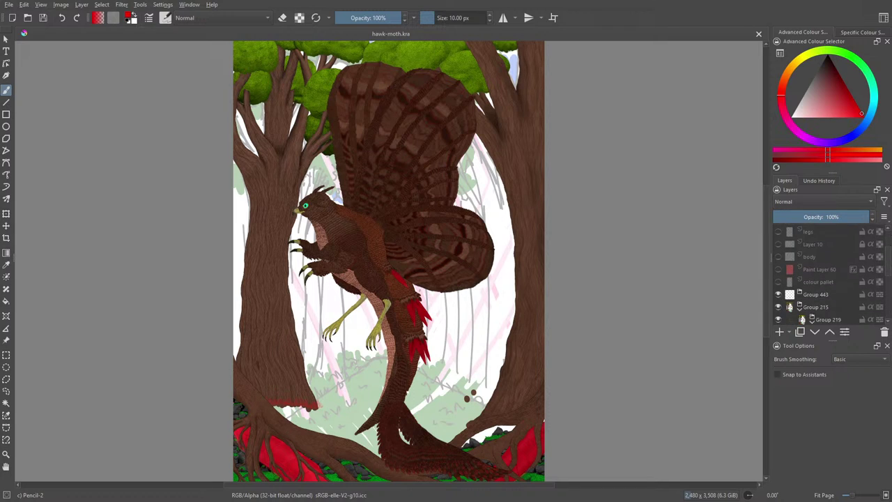
scroll(829, 275, "down", 1)
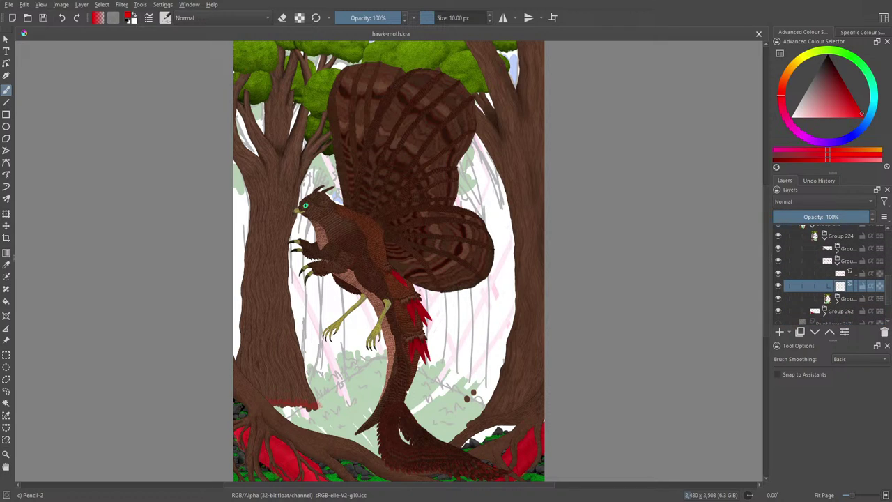
left_click(835, 273)
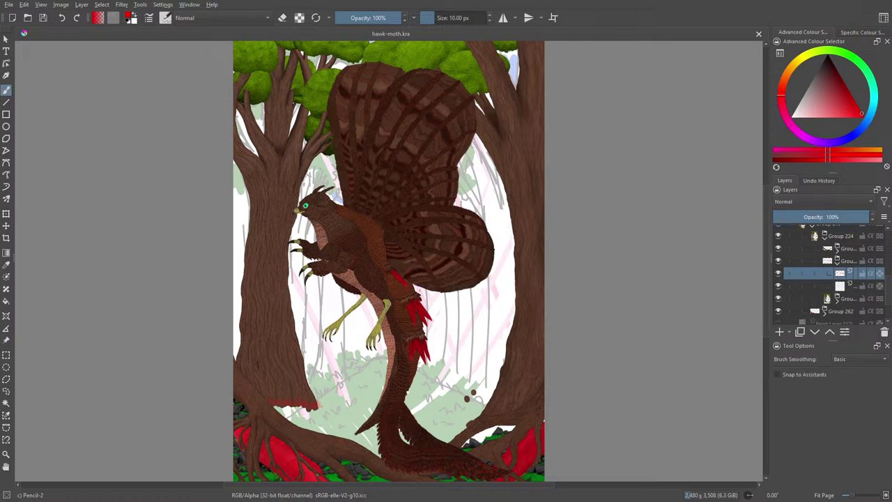
left_click_drag(388, 485, 334, 485)
left_click(835, 286)
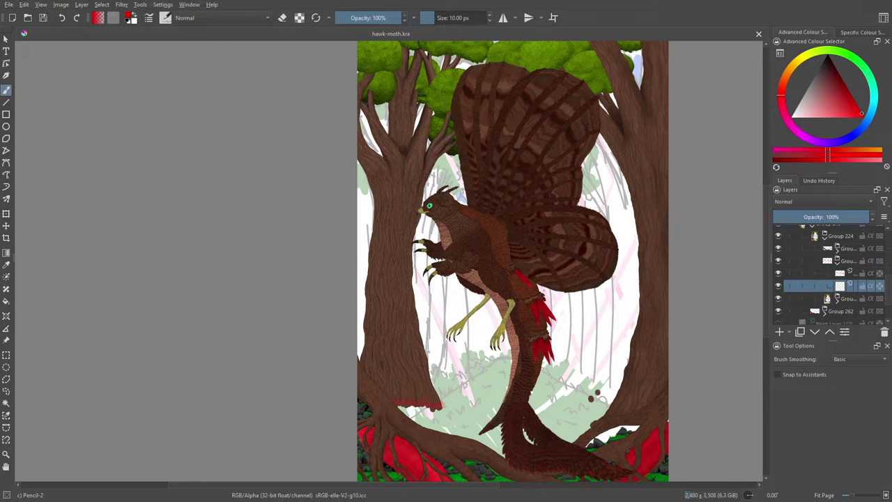
- Sample the bright green of the grass on the rocks beside the left tree's roots and return to the brush
scroll(513, 262, "down", 3)
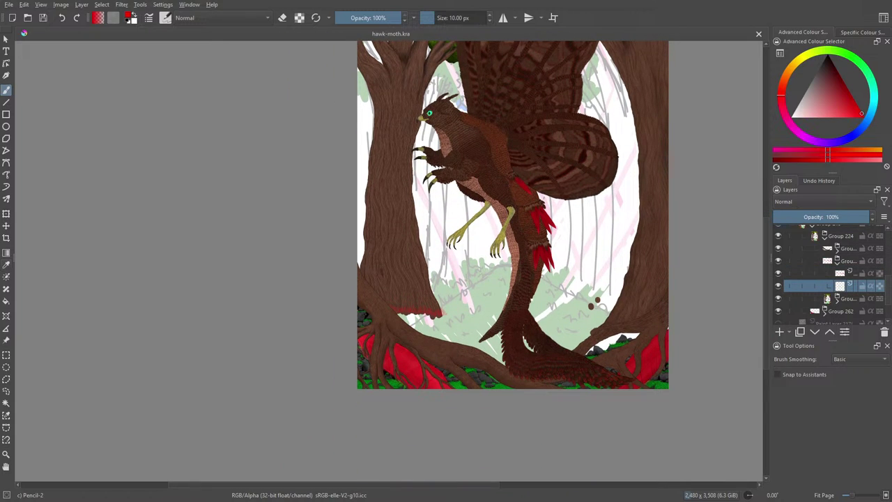
key("p")
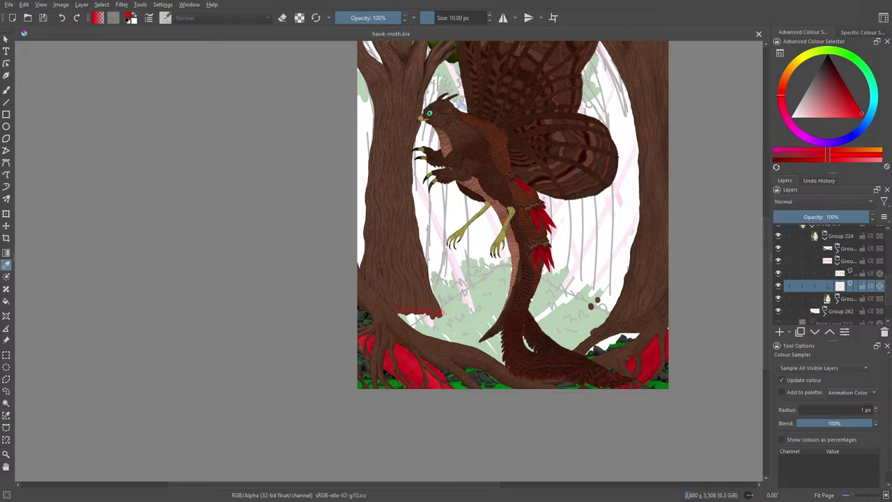
left_click(389, 349)
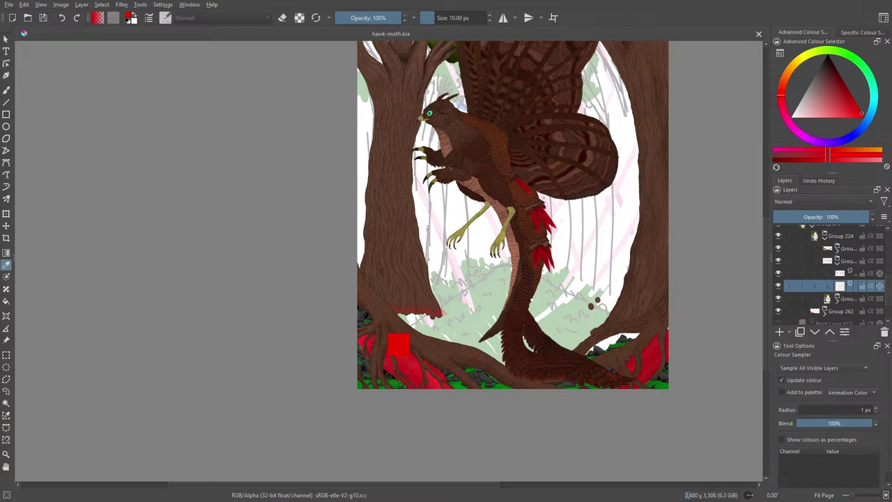
key("ctrl+plus")
key("ctrl+plus")
key("ctrl+plus")
key("ctrl+plus")
key("ctrl+plus")
key("ctrl+plus")
key("ctrl+plus")
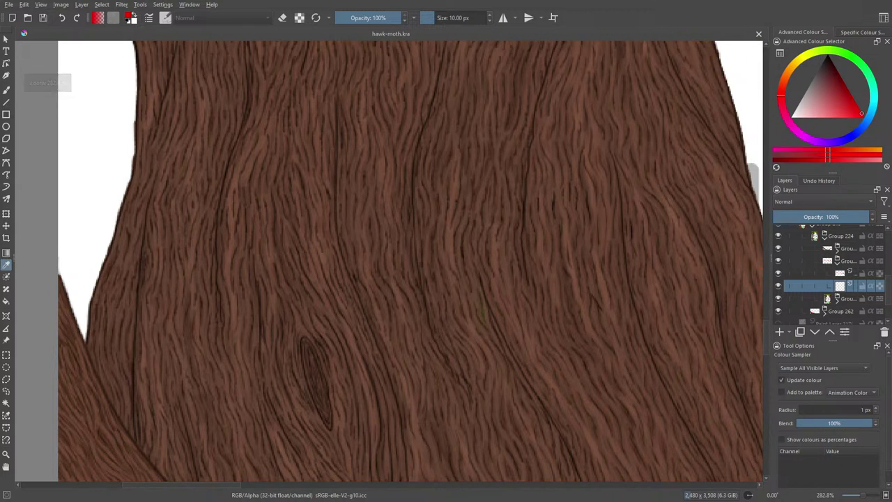
left_click_drag(765, 337, 766, 394)
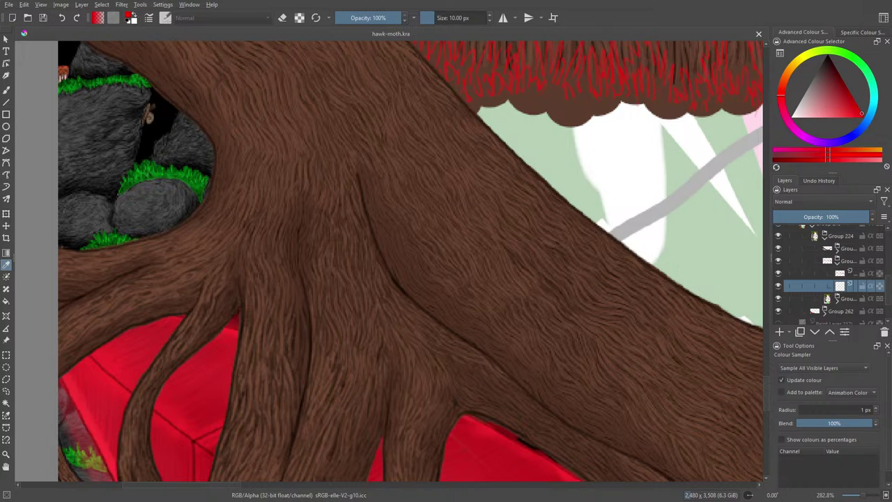
left_click(209, 198)
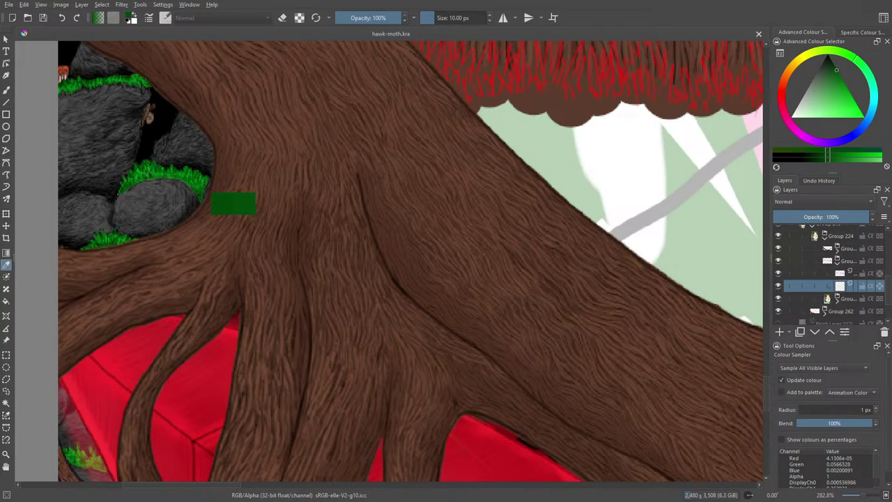
left_click(196, 180)
left_click(5, 89)
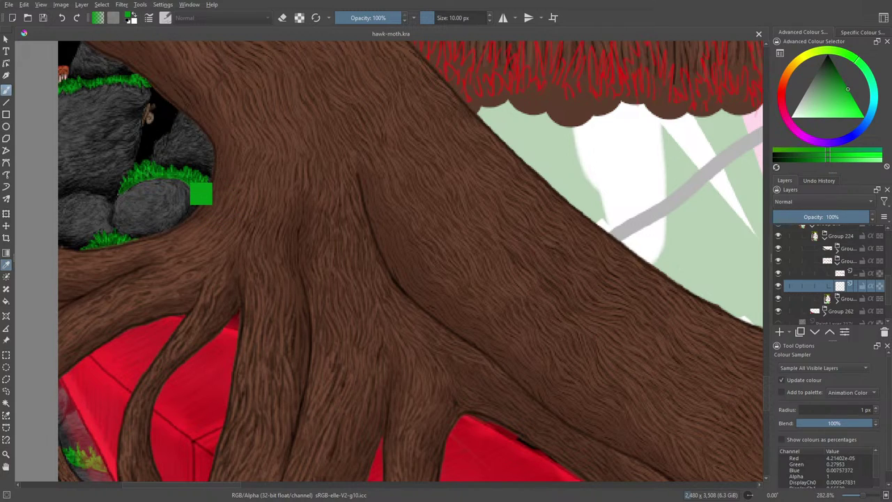
scroll(411, 261, "up", 2)
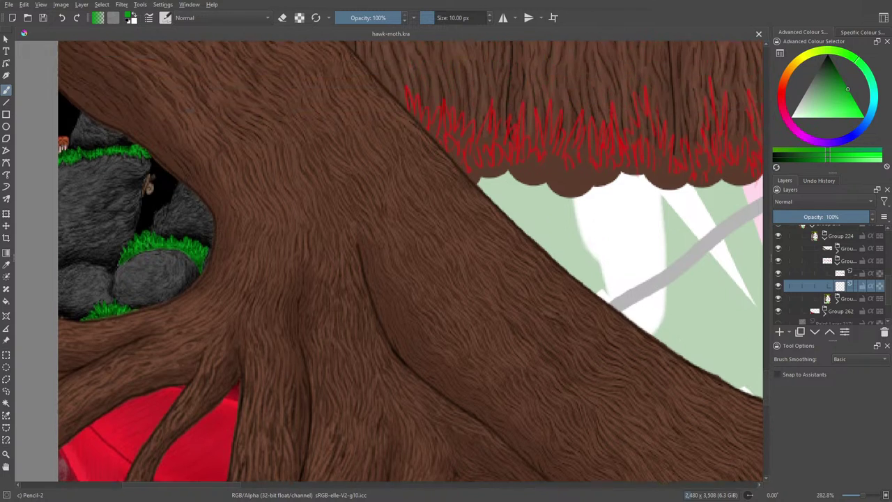
- Switch to the Basic-1 brush preset at 40 px
scroll(410, 261, "up", 3)
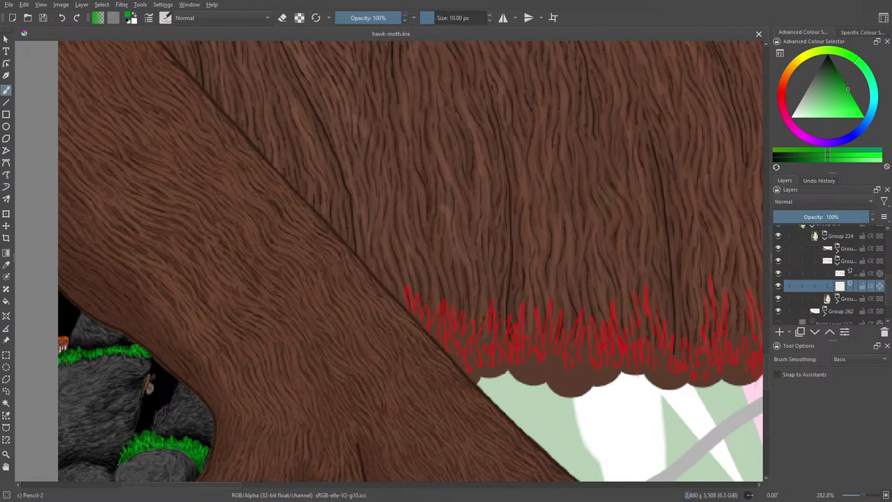
scroll(410, 262, "up", 7)
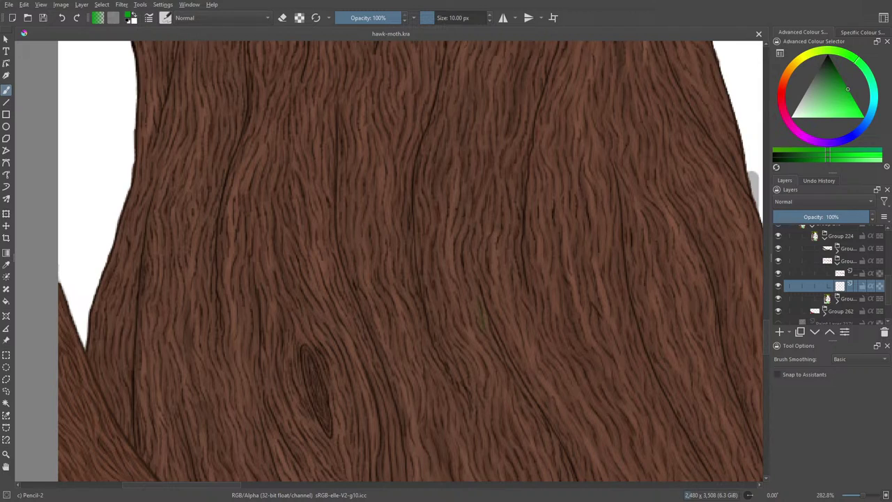
key("F6")
left_click(435, 18)
left_click(430, 17)
left_click(432, 18)
key("F6")
key("/")
right_click(527, 265)
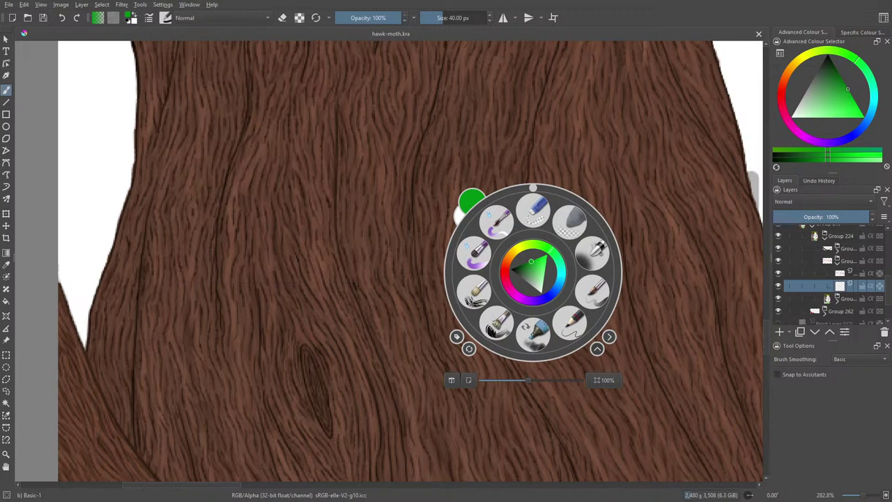
- Paint a solid green band beneath the red guide grass along the whole base of the left tree trunk
key("ctrl+minus")
key("ctrl+minus")
key("ctrl+minus")
key("ctrl+minus")
key("ctrl+minus")
key("ctrl+minus")
key("ctrl+plus")
key("ctrl+plus")
key("ctrl+plus")
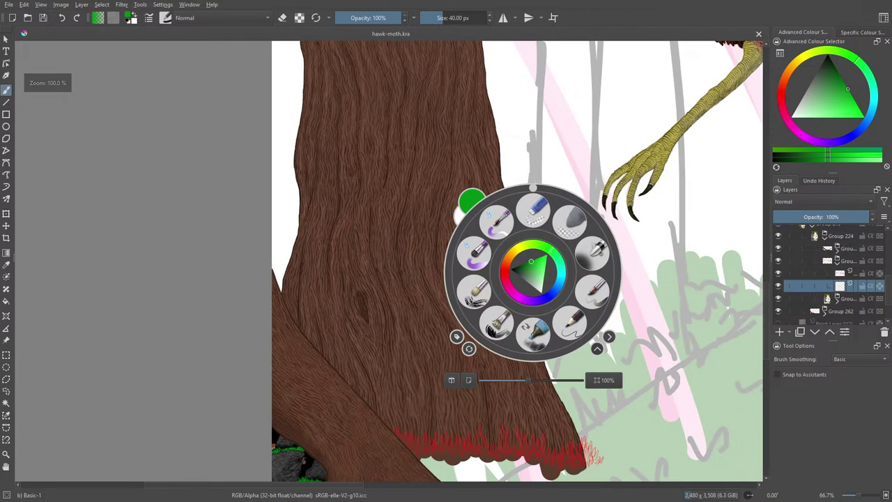
left_click_drag(766, 320, 766, 342)
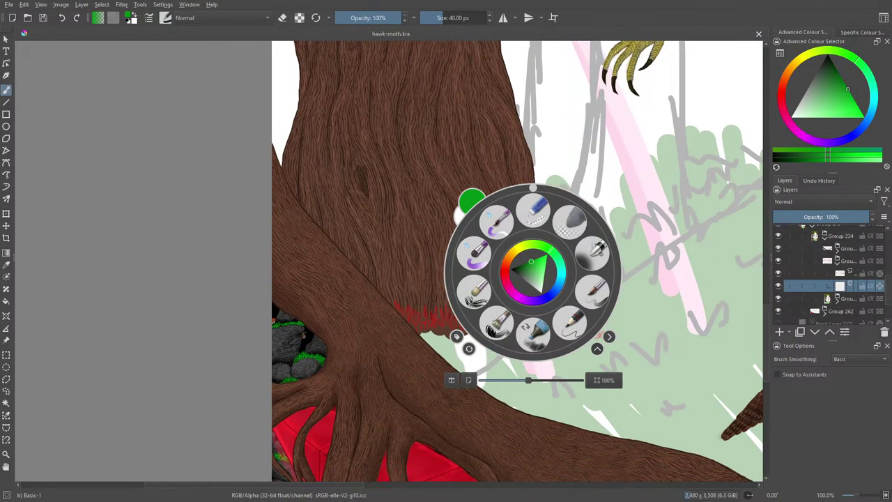
right_click(379, 228)
right_click(383, 246)
mouse_move(584, 334)
left_mouse_down()
mouse_move(551, 341)
mouse_move(523, 325)
mouse_move(471, 327)
mouse_move(458, 315)
mouse_move(398, 310)
left_mouse_up()
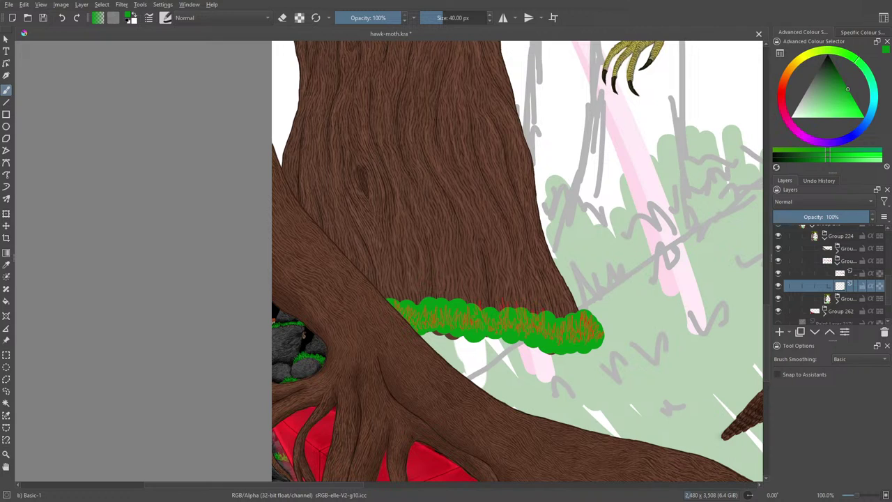
- Erase the upper edge of the green band into grass blades along the red guides with Eraser Circle at 11.22 px, starting beside the large root
scroll(369, 307, "up", 2)
key("e")
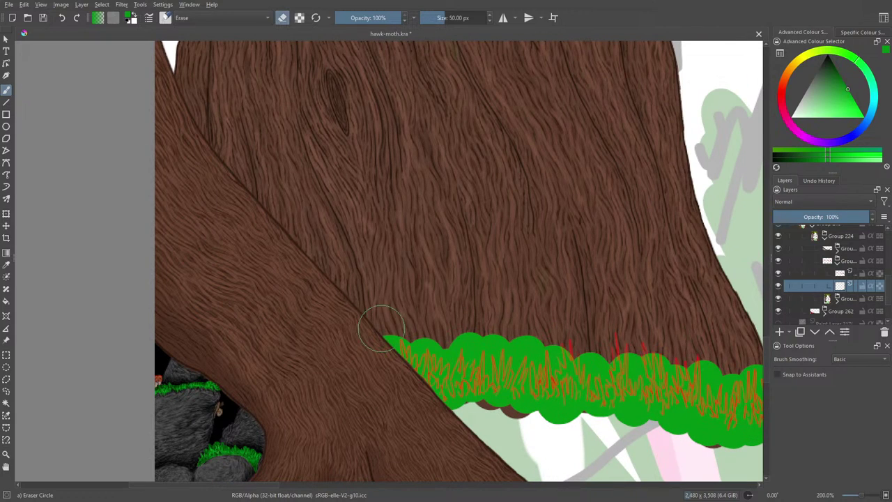
left_click_drag(378, 313, 384, 340)
left_click_drag(439, 18, 434, 18)
mouse_move(395, 344)
left_mouse_down()
mouse_move(397, 356)
mouse_move(400, 334)
mouse_move(421, 356)
mouse_move(432, 341)
mouse_move(438, 359)
mouse_move(452, 348)
mouse_move(452, 373)
mouse_move(451, 322)
mouse_move(449, 353)
mouse_move(414, 339)
mouse_move(465, 333)
mouse_move(465, 359)
mouse_move(483, 341)
mouse_move(467, 335)
mouse_move(488, 349)
mouse_move(485, 372)
mouse_move(490, 334)
mouse_move(498, 374)
mouse_move(492, 339)
mouse_move(506, 340)
mouse_move(489, 339)
mouse_move(506, 341)
mouse_move(508, 351)
left_mouse_up()
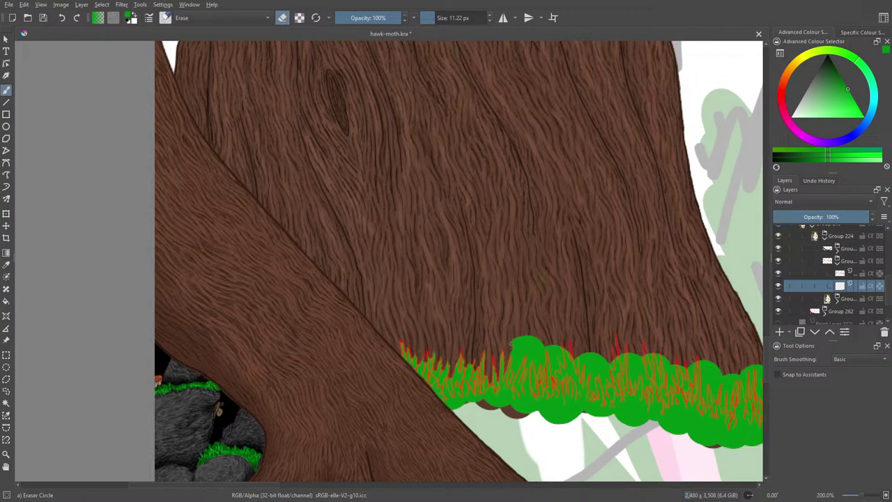
left_click_drag(512, 344, 512, 347)
mouse_move(520, 356)
left_mouse_down()
mouse_move(518, 371)
mouse_move(520, 338)
mouse_move(537, 368)
mouse_move(535, 334)
mouse_move(540, 360)
mouse_move(544, 354)
left_mouse_up()
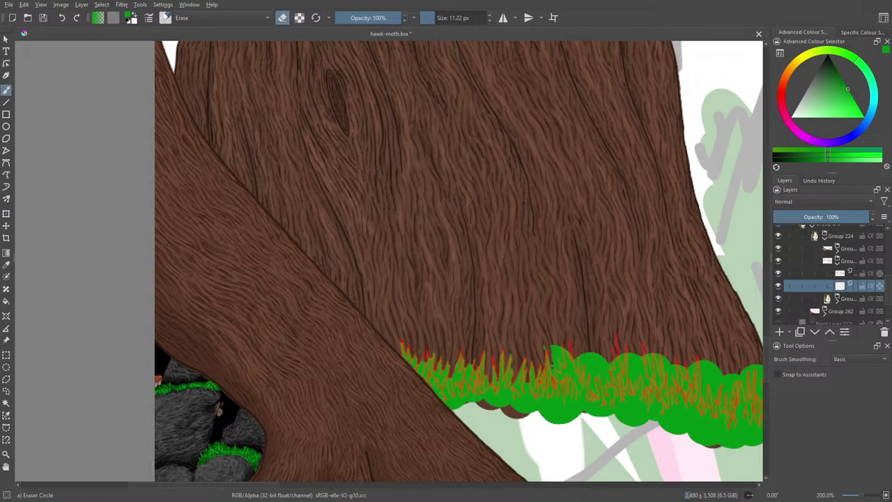
mouse_move(552, 365)
left_mouse_down()
mouse_move(578, 343)
mouse_move(581, 374)
mouse_move(585, 348)
mouse_move(591, 395)
mouse_move(595, 376)
mouse_move(604, 390)
mouse_move(607, 375)
mouse_move(584, 337)
mouse_move(585, 317)
mouse_move(612, 345)
mouse_move(614, 336)
mouse_move(633, 382)
mouse_move(634, 361)
mouse_move(642, 380)
mouse_move(644, 369)
mouse_move(644, 383)
mouse_move(636, 342)
left_mouse_up()
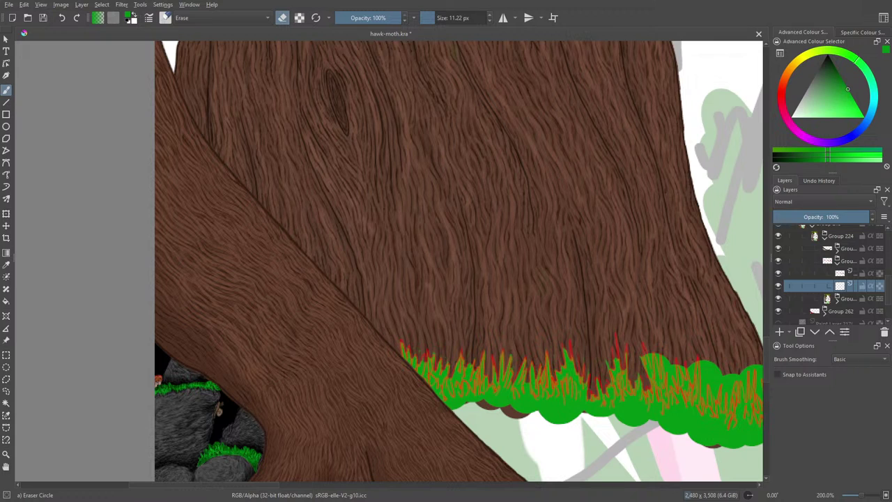
- Carve the remaining right end of the green band into grass blades with the eraser
mouse_move(231, 485)
left_mouse_down()
mouse_move(304, 484)
mouse_move(289, 484)
left_mouse_up()
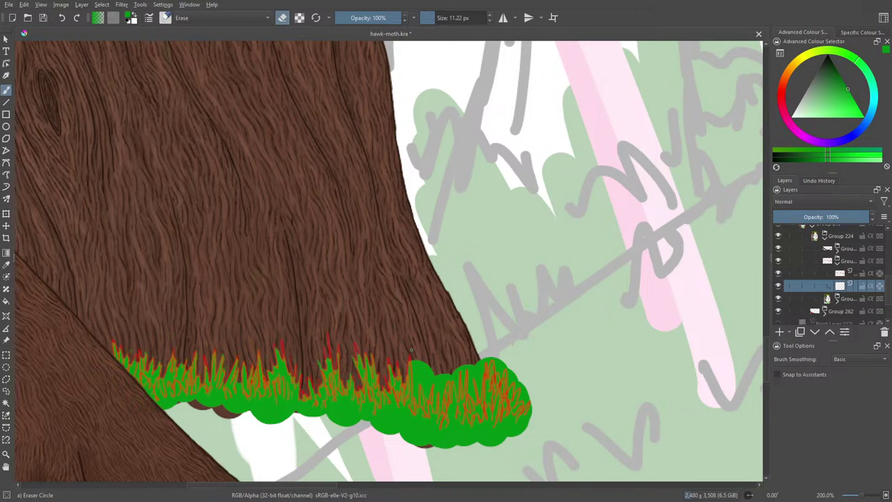
mouse_move(412, 358)
left_mouse_down()
mouse_move(413, 411)
mouse_move(427, 388)
left_mouse_up()
mouse_move(429, 378)
left_mouse_down()
mouse_move(418, 352)
mouse_move(435, 407)
mouse_move(438, 366)
mouse_move(441, 406)
mouse_move(444, 376)
mouse_move(451, 371)
mouse_move(451, 395)
mouse_move(460, 369)
mouse_move(464, 391)
mouse_move(467, 361)
mouse_move(472, 400)
mouse_move(466, 352)
mouse_move(468, 406)
mouse_move(465, 374)
mouse_move(473, 384)
mouse_move(477, 364)
mouse_move(478, 391)
mouse_move(484, 354)
mouse_move(500, 376)
mouse_move(523, 384)
mouse_move(528, 417)
mouse_move(529, 407)
left_mouse_up()
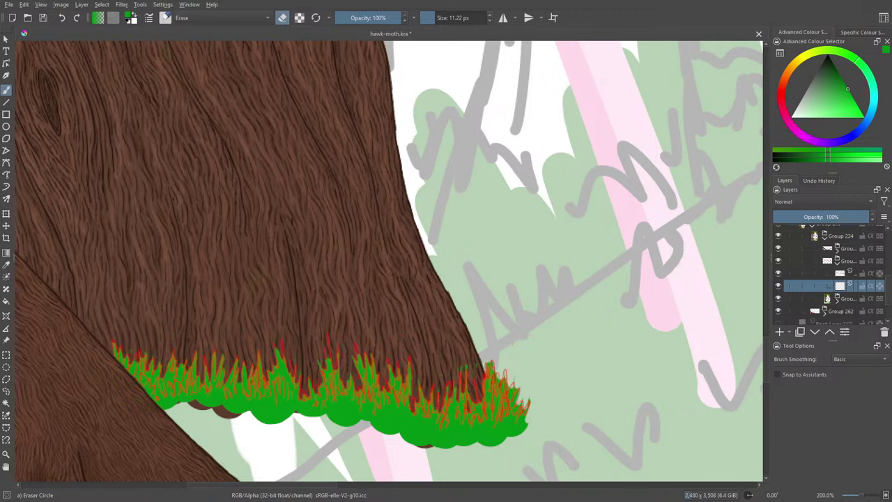
- Examine the carved grass at the tree base at several zoom levels
key("ctrl+minus")
key("ctrl+minus")
key("ctrl+minus")
key("ctrl+minus")
key("ctrl+plus")
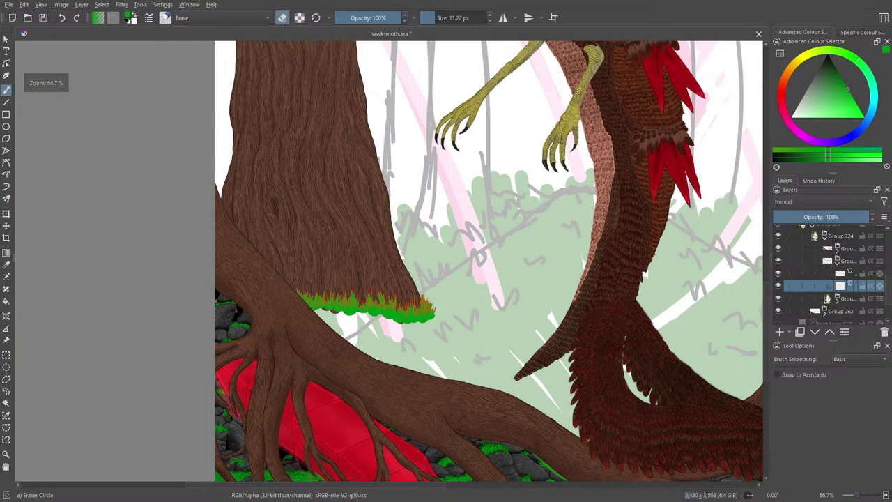
key("ctrl+minus")
key("ctrl+plus")
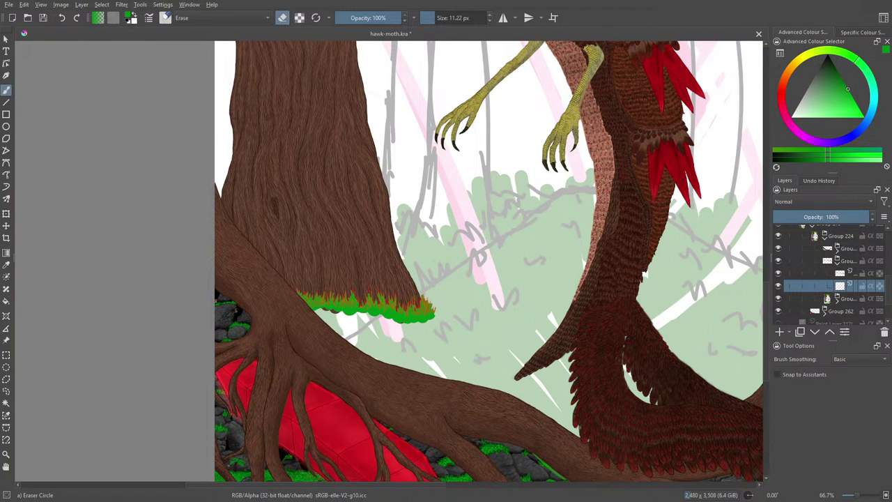
key("ctrl+minus")
key("plus")
key("plus")
key("plus")
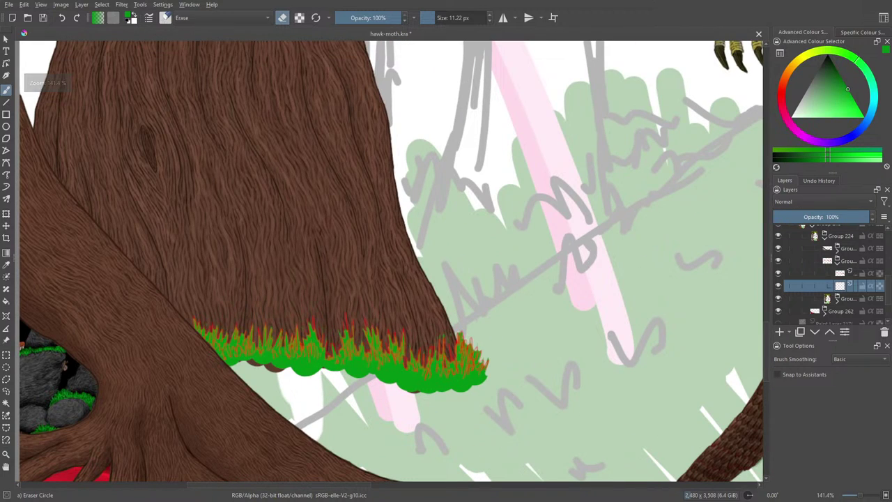
- Preserve alpha on the red guide layer and recolour all its grass strokes black with the Basic-1 brush at 40 px
key("Page_Up")
right_click(296, 318)
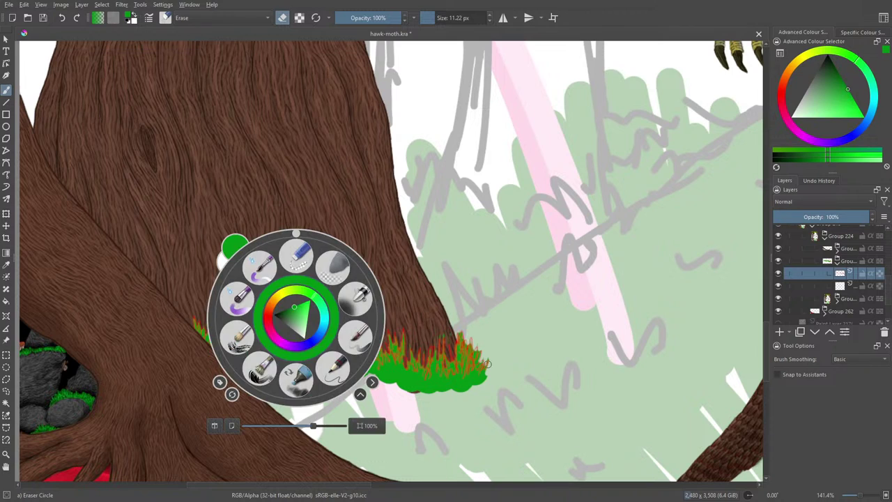
left_click(235, 247)
left_click(299, 17)
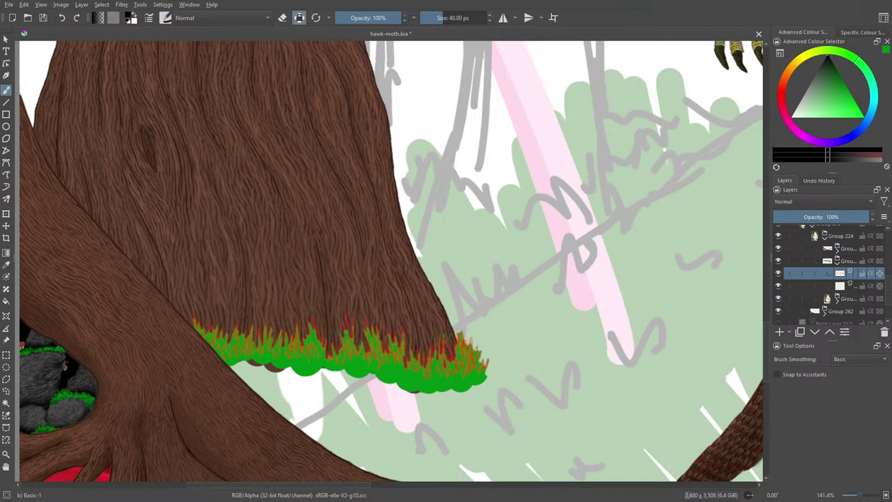
mouse_move(405, 301)
left_mouse_down()
mouse_move(455, 338)
mouse_move(426, 317)
mouse_move(501, 433)
left_mouse_up()
left_click_drag(418, 373, 390, 325)
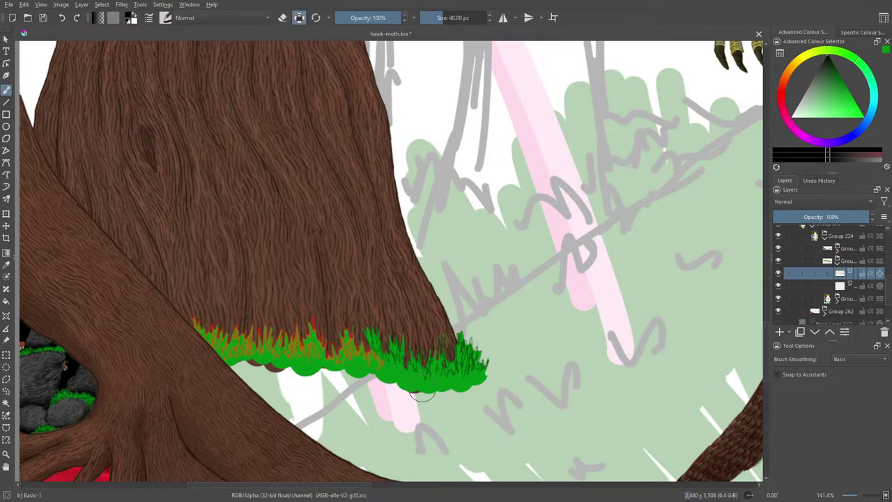
mouse_move(380, 365)
left_mouse_down()
mouse_move(352, 333)
mouse_move(314, 327)
left_mouse_up()
left_click_drag(311, 361, 296, 326)
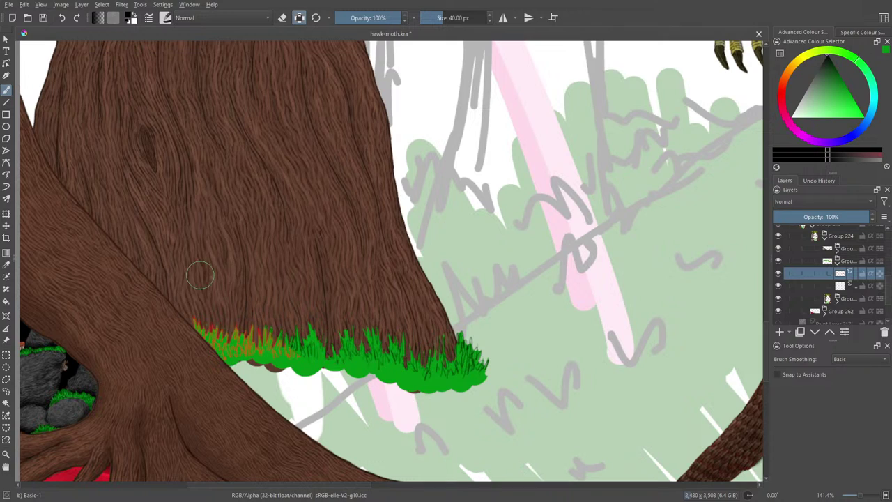
mouse_move(279, 357)
left_mouse_down()
mouse_move(263, 329)
mouse_move(222, 324)
left_mouse_up()
left_click_drag(231, 358, 209, 336)
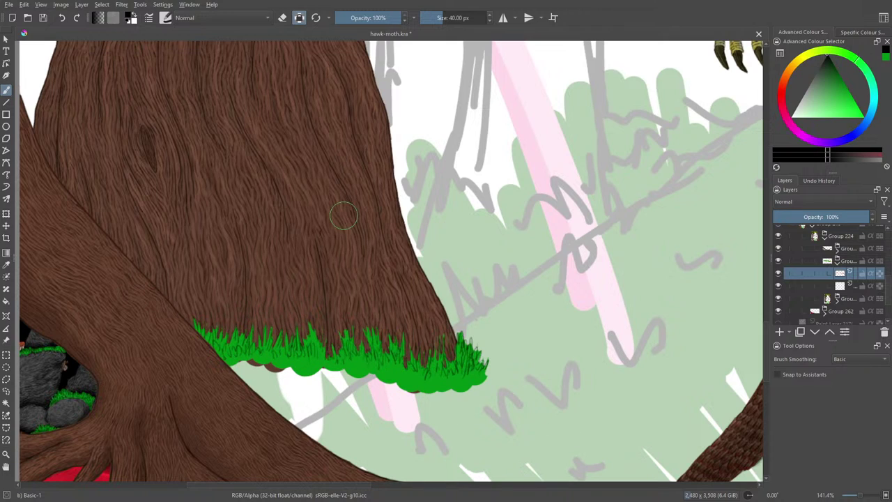
- Examine how the grass with black outlines reads within the surrounding painting
key("ctrl+minus")
key("ctrl+minus")
key("ctrl+minus")
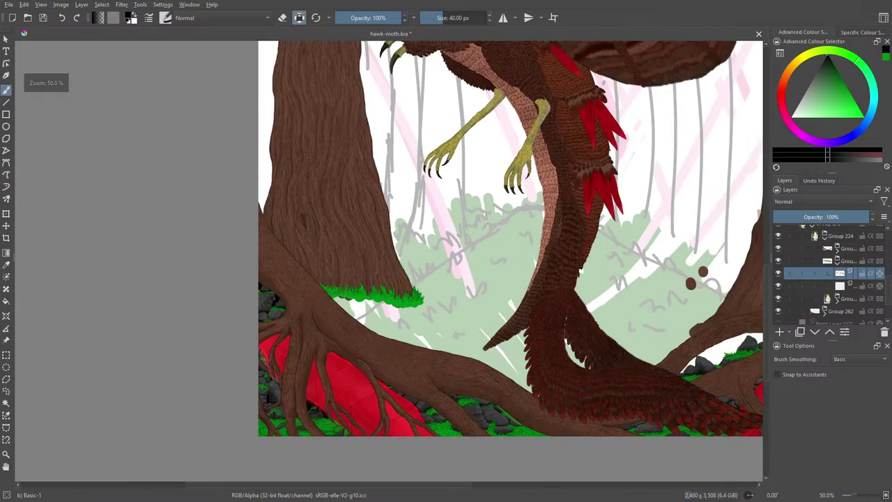
key("ctrl+plus")
scroll(391, 263, "down", 1)
scroll(389, 274, "up", 2)
scroll(389, 274, "down", 2)
scroll(387, 269, "up", 3)
scroll(386, 269, "down", 3)
scroll(387, 269, "up", 3)
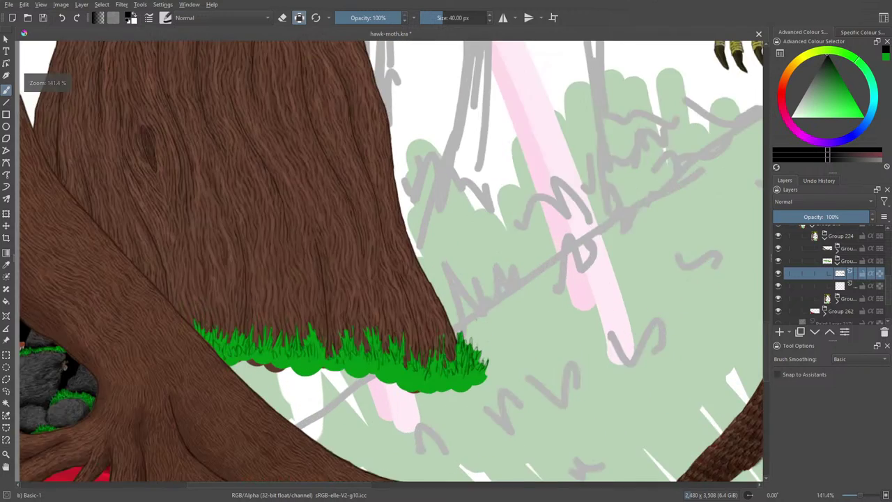
- Turn off alpha preservation and draw black blade lines lower in the grass just left of the end tuft, using Pencil-2 at 3.65 px
scroll(387, 267, "up", 2)
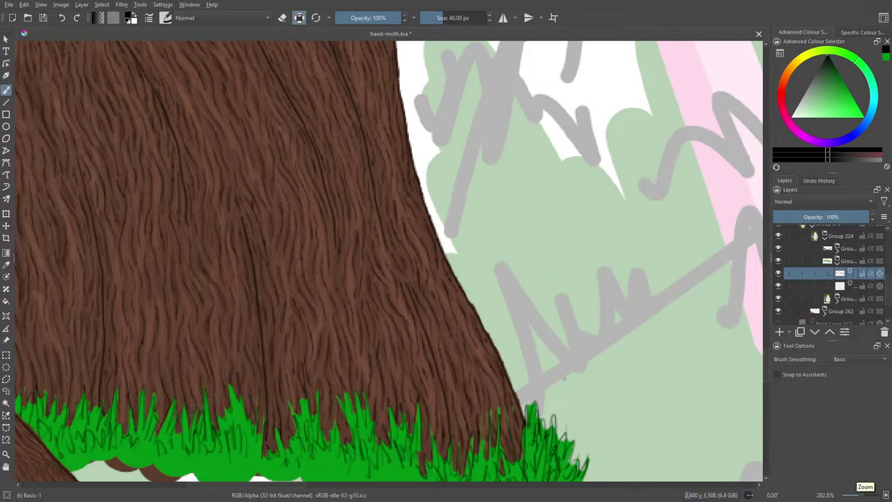
key("F6")
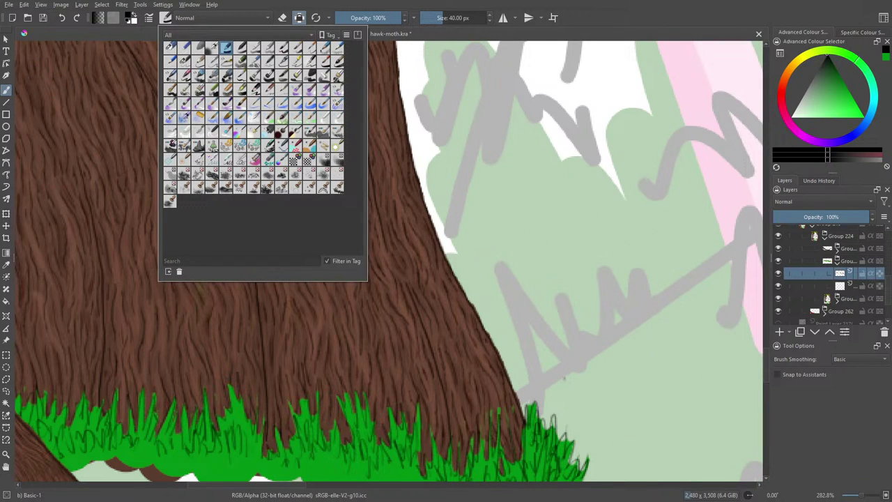
left_click(184, 61)
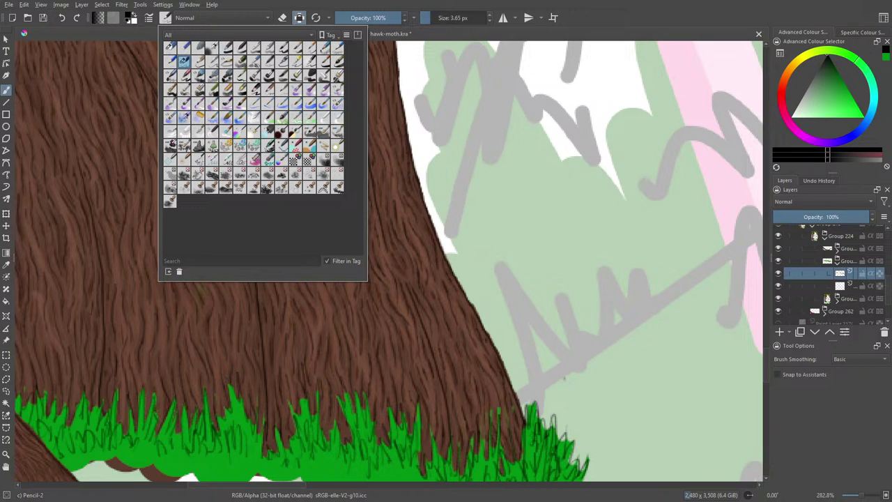
right_click(584, 356)
left_click(611, 203)
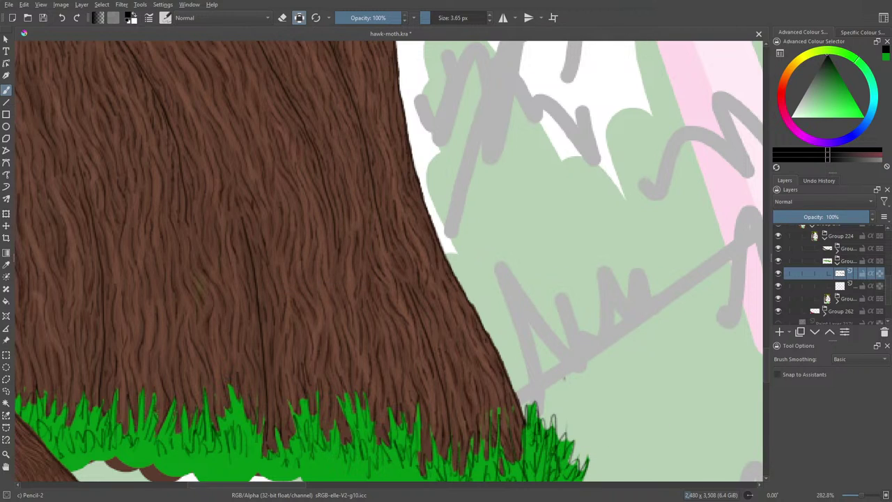
scroll(388, 260, "down", 5)
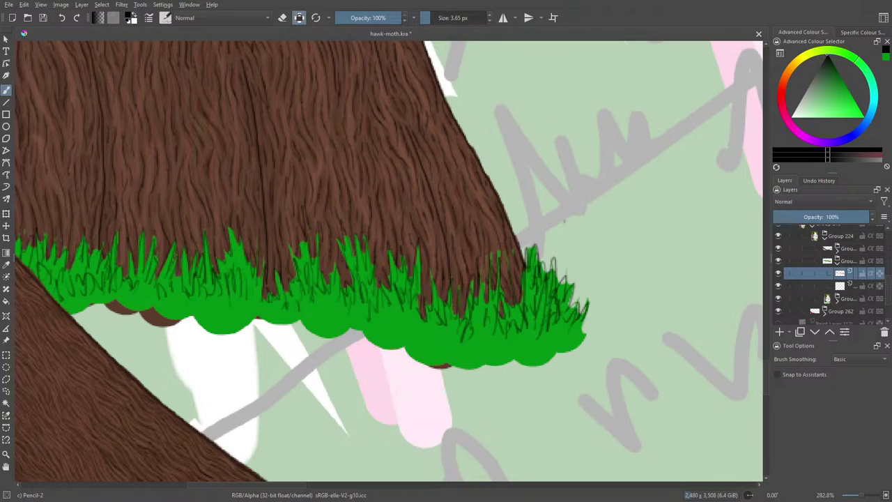
left_click(299, 17)
mouse_move(453, 340)
left_mouse_down()
mouse_move(451, 321)
mouse_move(447, 326)
left_mouse_up()
left_click_drag(447, 339, 441, 334)
mouse_move(441, 335)
left_mouse_down()
mouse_move(439, 324)
mouse_move(430, 330)
mouse_move(430, 312)
left_mouse_up()
left_click_drag(430, 332, 413, 306)
left_click_drag(414, 320, 408, 303)
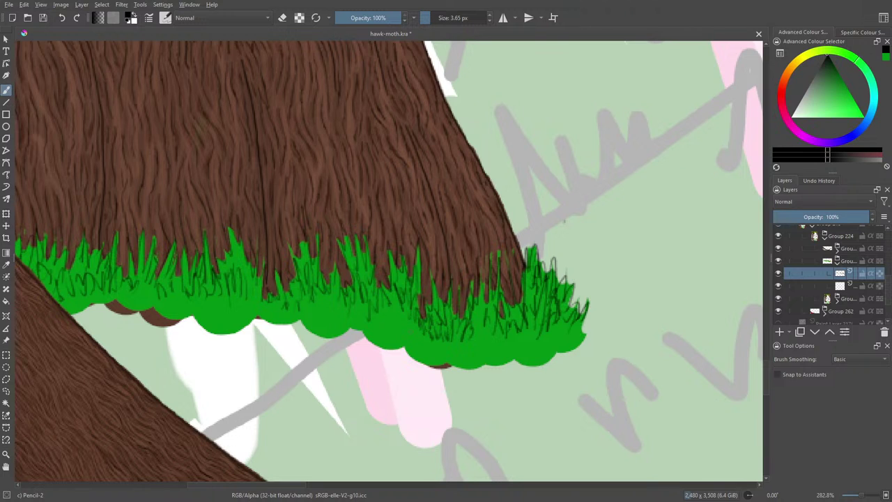
- Fill the grass tuft at the trunk's right edge with dense black blade lines down towards its lower border
scroll(389, 261, "down", 10)
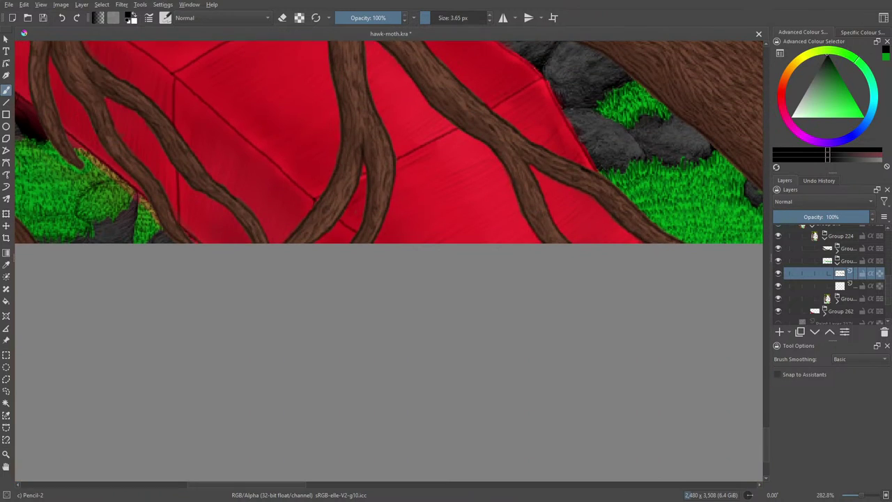
scroll(389, 261, "up", 10)
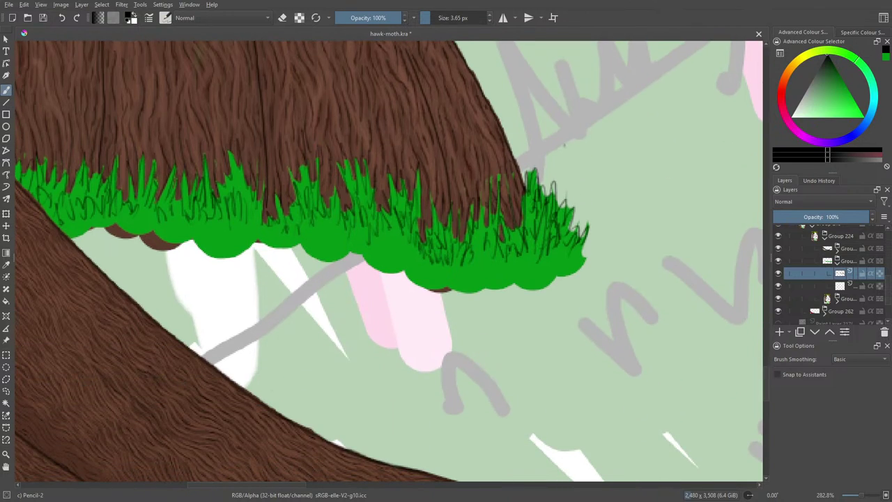
mouse_move(584, 273)
left_mouse_down()
mouse_move(591, 246)
mouse_move(581, 256)
left_mouse_up()
left_click_drag(572, 273, 586, 258)
mouse_move(582, 268)
left_mouse_down()
mouse_move(588, 254)
mouse_move(580, 267)
left_mouse_up()
mouse_move(573, 279)
left_mouse_down()
mouse_move(580, 244)
mouse_move(570, 257)
mouse_move(586, 243)
mouse_move(566, 249)
left_mouse_up()
left_click_drag(555, 270, 568, 242)
mouse_move(560, 252)
left_mouse_down()
mouse_move(569, 230)
mouse_move(560, 242)
left_mouse_up()
mouse_move(550, 261)
left_mouse_down()
mouse_move(559, 244)
mouse_move(551, 260)
left_mouse_up()
mouse_move(546, 274)
left_mouse_down()
mouse_move(551, 256)
mouse_move(539, 247)
mouse_move(536, 257)
left_mouse_up()
mouse_move(525, 269)
left_mouse_down()
mouse_move(531, 250)
mouse_move(528, 263)
left_mouse_up()
mouse_move(540, 274)
left_mouse_down()
mouse_move(550, 258)
mouse_move(524, 244)
left_mouse_up()
left_click_drag(515, 275, 528, 193)
left_click_drag(527, 252, 531, 240)
mouse_move(534, 255)
left_mouse_down()
mouse_move(556, 213)
mouse_move(557, 232)
left_mouse_up()
left_click_drag(559, 228, 563, 215)
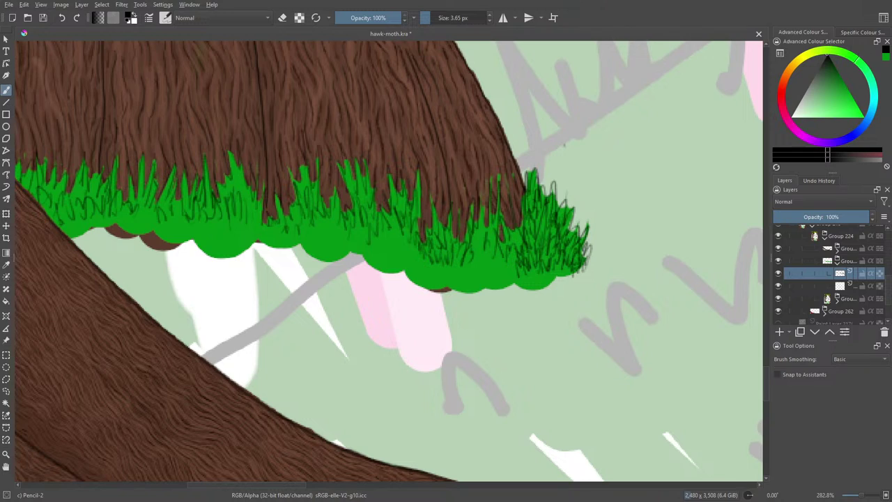
- Extend the dense black blade lines leftward from the end tuft, through the lower grass under the trunk's right corner
left_click_drag(515, 276, 514, 259)
left_click_drag(511, 278, 507, 262)
left_click_drag(503, 279, 500, 251)
mouse_move(495, 271)
left_mouse_down()
mouse_move(494, 249)
mouse_move(494, 267)
mouse_move(506, 252)
left_mouse_up()
left_click_drag(510, 259, 515, 240)
left_click_drag(513, 243, 521, 235)
mouse_move(505, 260)
left_mouse_down()
mouse_move(513, 240)
mouse_move(499, 259)
mouse_move(489, 255)
left_mouse_up()
mouse_move(488, 278)
left_mouse_down()
mouse_move(486, 255)
mouse_move(481, 268)
left_mouse_up()
mouse_move(477, 280)
left_mouse_down()
mouse_move(474, 265)
mouse_move(487, 247)
left_mouse_up()
left_click_drag(489, 261, 492, 235)
left_click_drag(489, 249, 487, 236)
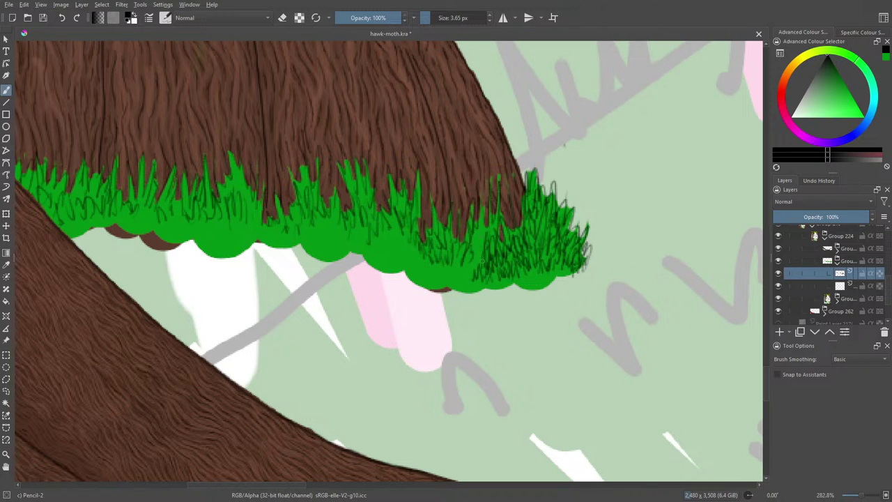
- Sketch small black grass tufts along the upper edge of the pale green hill, between the left trunk and the creature's tail
key("ctrl+minus")
key("ctrl+minus")
key("ctrl+minus")
key("ctrl+minus")
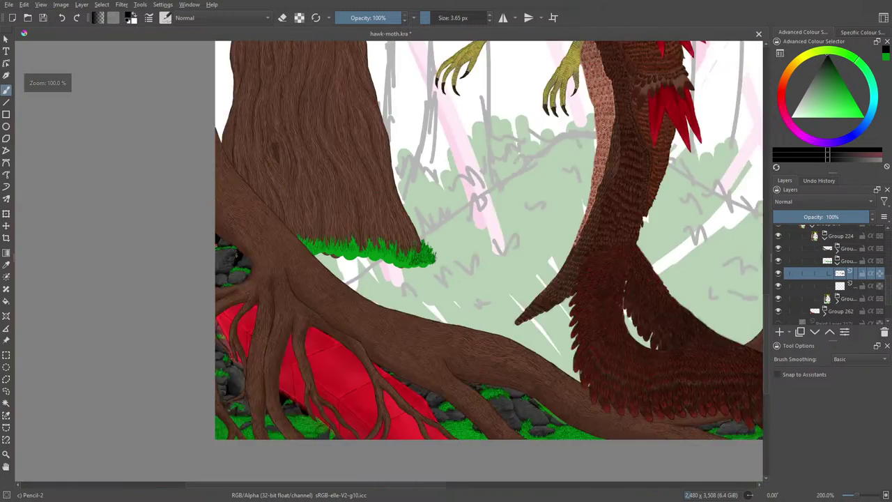
key("ctrl+plus")
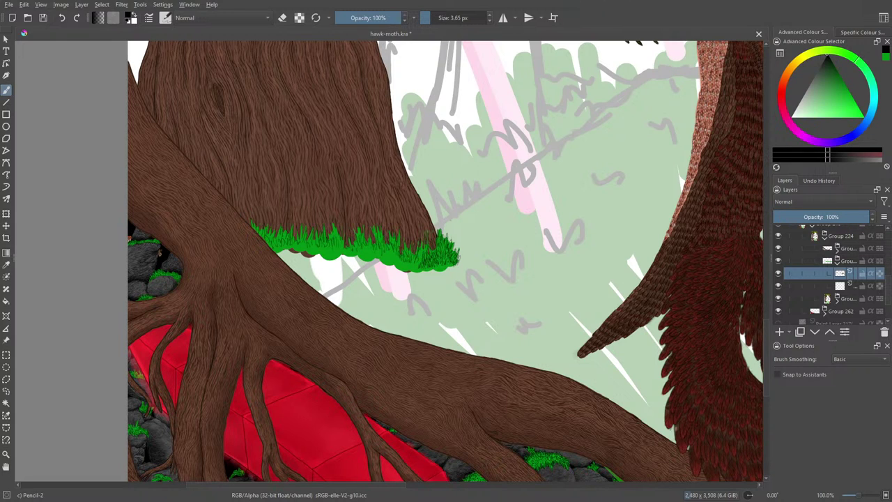
scroll(446, 262, "up", 5)
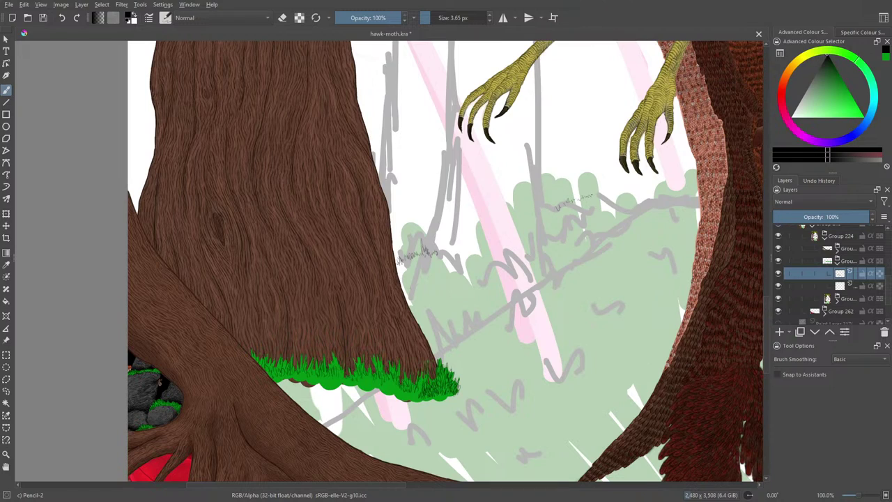
mouse_move(765, 301)
left_mouse_down()
mouse_move(765, 277)
mouse_move(765, 300)
left_mouse_up()
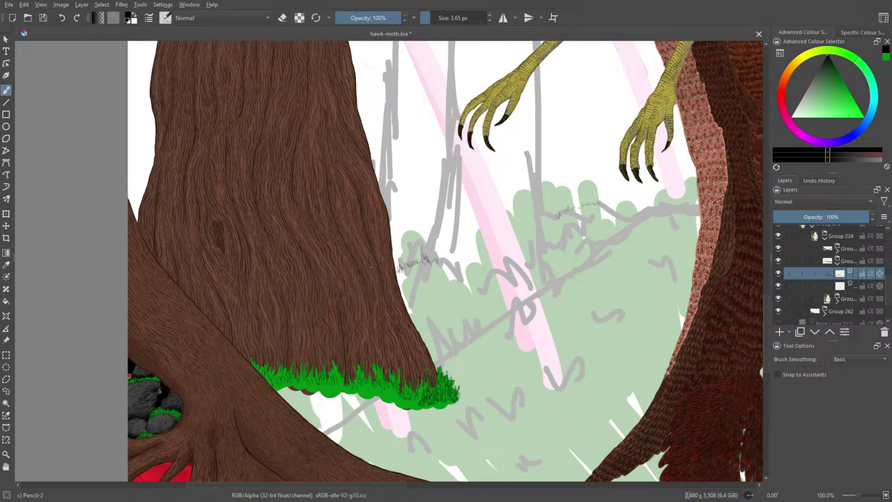
left_click_drag(434, 260, 443, 259)
- Sketch thin grass along the hill's crest right of the tail, a tuft beside the right root, and sloping ground lines below the left tree
key("ctrl+minus")
key("ctrl+minus")
key("ctrl+minus")
key("ctrl+minus")
key("ctrl+minus")
key("ctrl+plus")
key("ctrl+plus")
key("ctrl+plus")
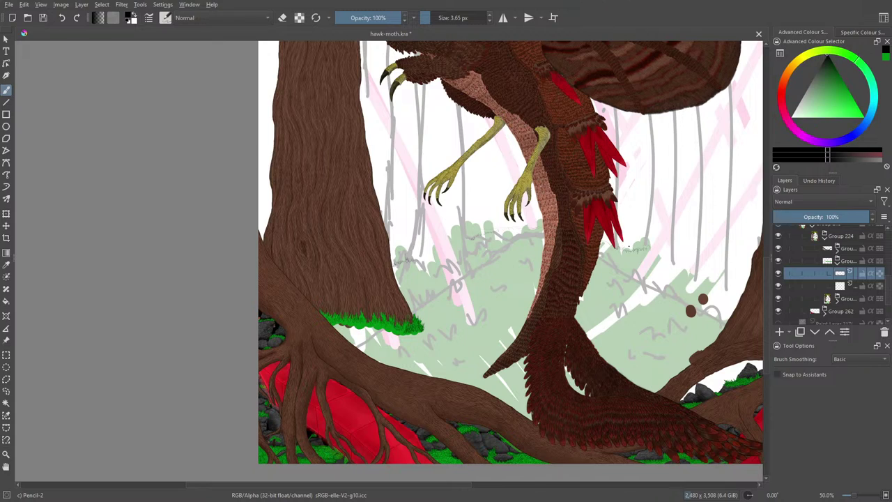
left_click_drag(706, 338, 688, 349)
left_click_drag(688, 342, 685, 358)
left_click_drag(439, 340, 451, 355)
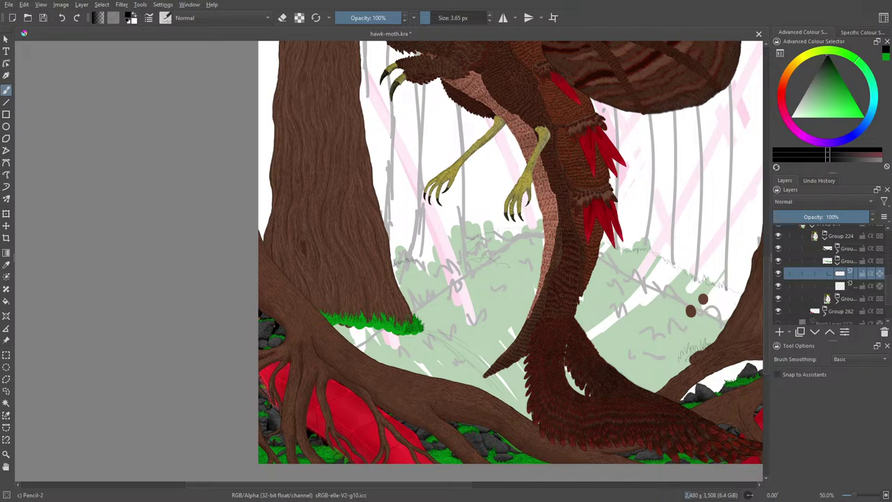
- Sketch a curling plant on the middle hillside and leafy undergrowth between the left tree's grass and the large root
mouse_move(411, 290)
left_mouse_down()
mouse_move(505, 210)
mouse_move(455, 253)
left_mouse_up()
left_click_drag(464, 296, 466, 311)
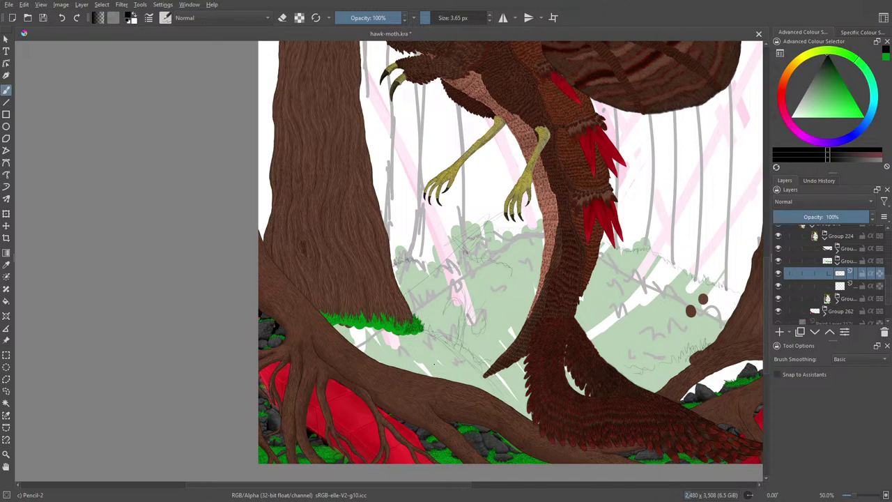
left_click_drag(428, 351, 396, 343)
left_click_drag(418, 372, 432, 374)
left_click_drag(392, 349, 392, 361)
left_click_drag(426, 348, 435, 361)
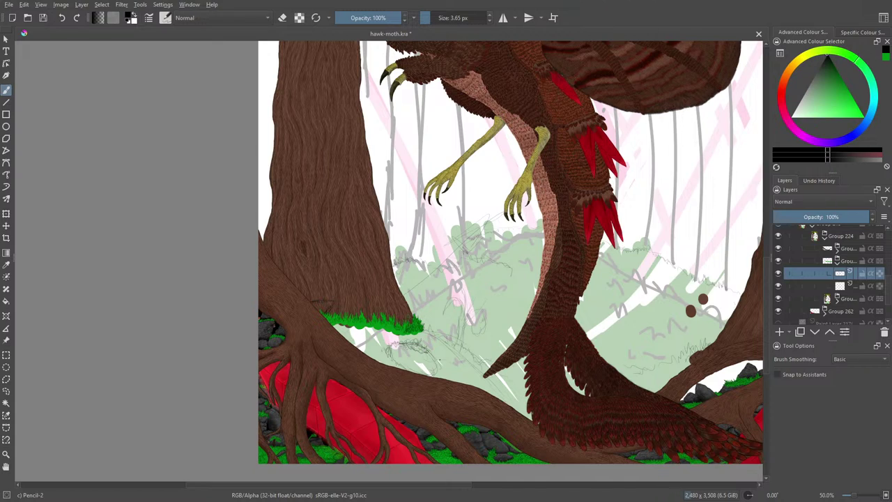
left_click_drag(431, 352, 451, 364)
left_click_drag(380, 355, 391, 363)
mouse_move(362, 339)
left_mouse_down()
mouse_move(365, 350)
mouse_move(392, 344)
left_mouse_up()
- Examine how the background vegetation sketch sits within the painting, from the creature's wings down to the roots
left_click_drag(765, 315, 765, 279)
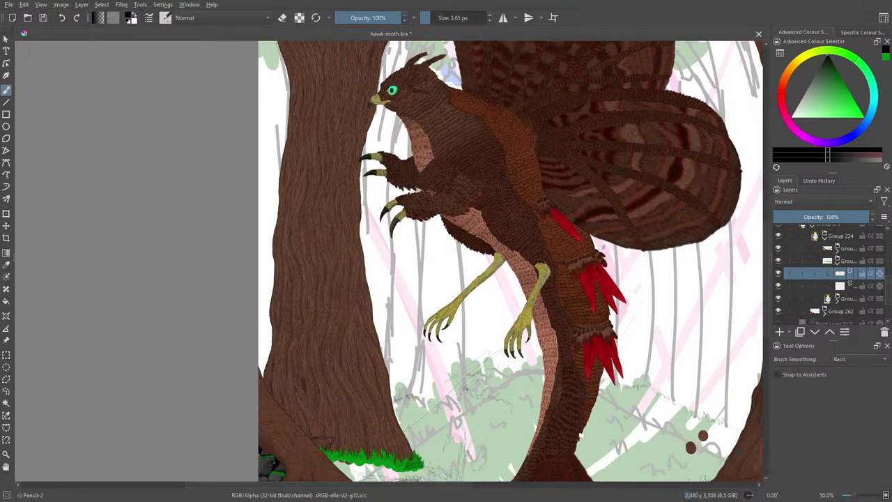
scroll(510, 260, "down", 6)
scroll(511, 260, "up", 10)
scroll(510, 260, "down", 4)
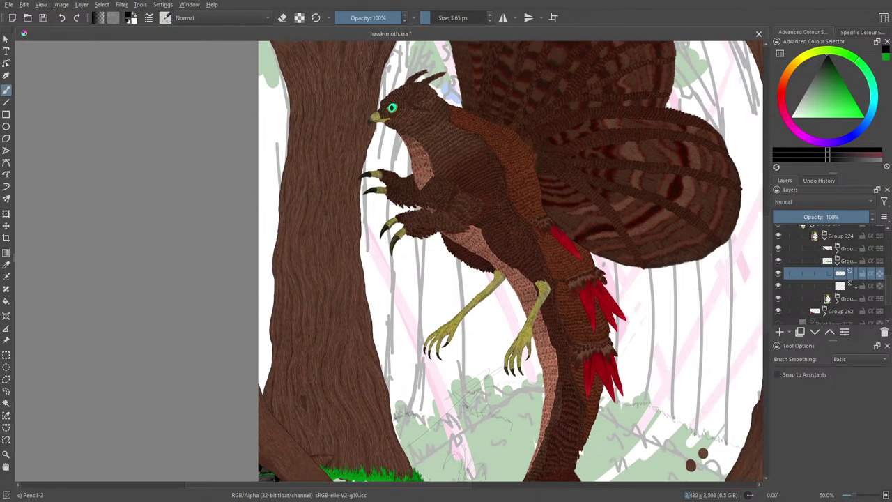
scroll(510, 260, "up", 2)
scroll(511, 260, "down", 8)
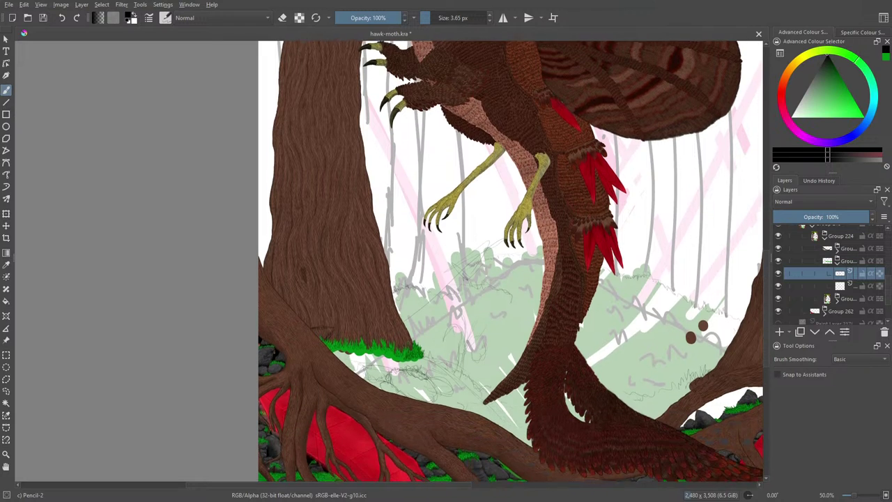
scroll(510, 260, "up", 8)
scroll(510, 260, "down", 2)
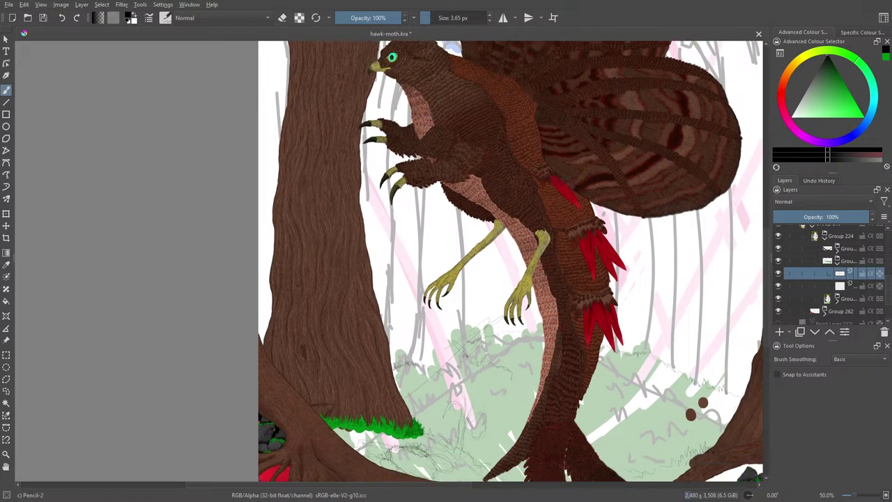
scroll(510, 260, "up", 5)
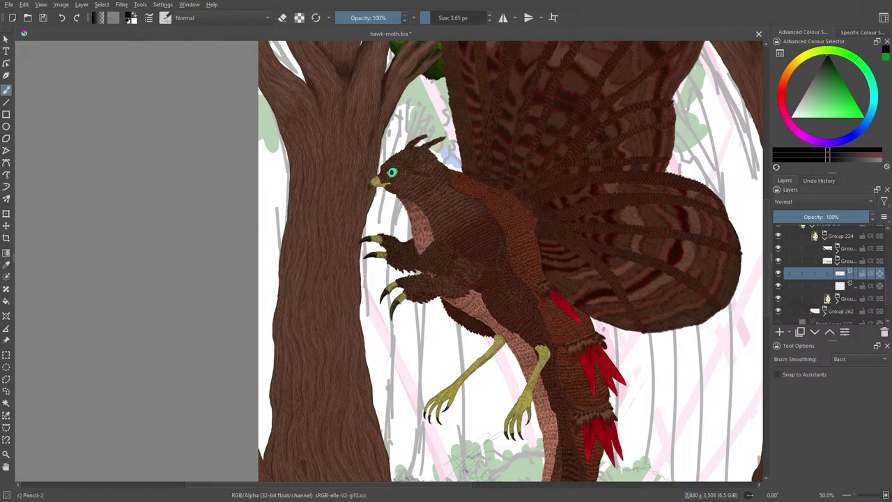
scroll(510, 260, "down", 1)
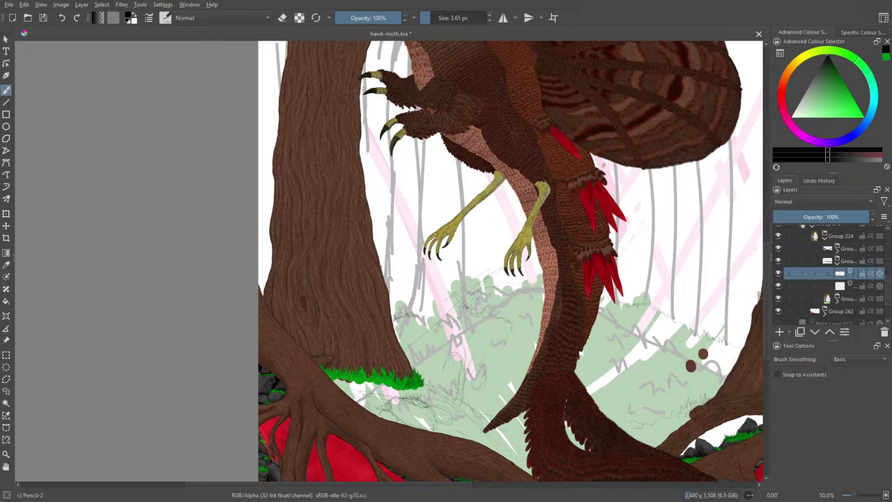
scroll(511, 261, "down", 5)
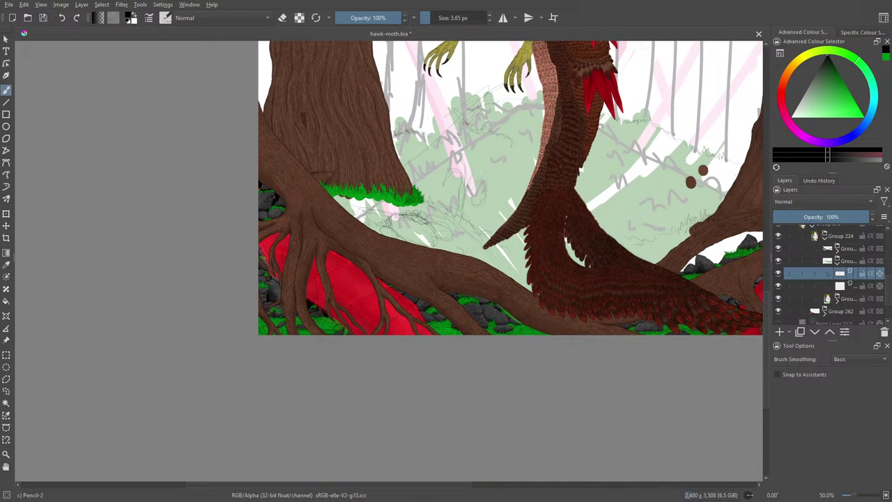
scroll(511, 261, "up", 6)
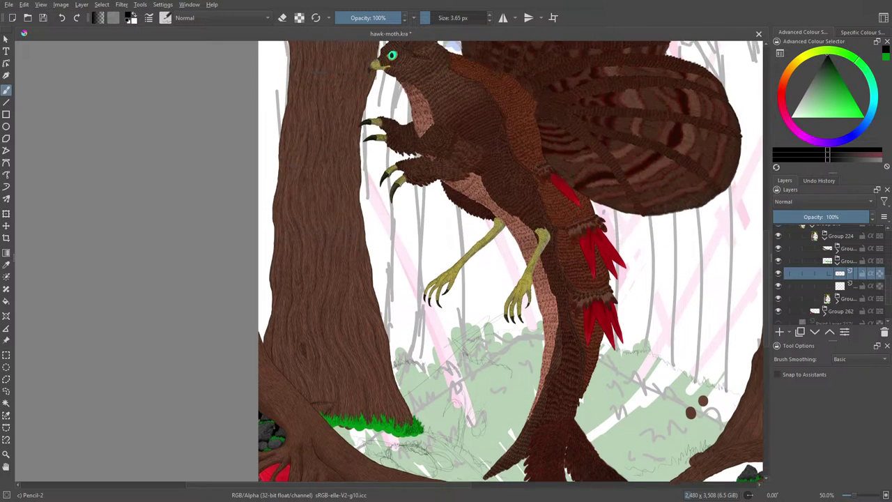
scroll(511, 261, "down", 7)
scroll(511, 261, "up", 9)
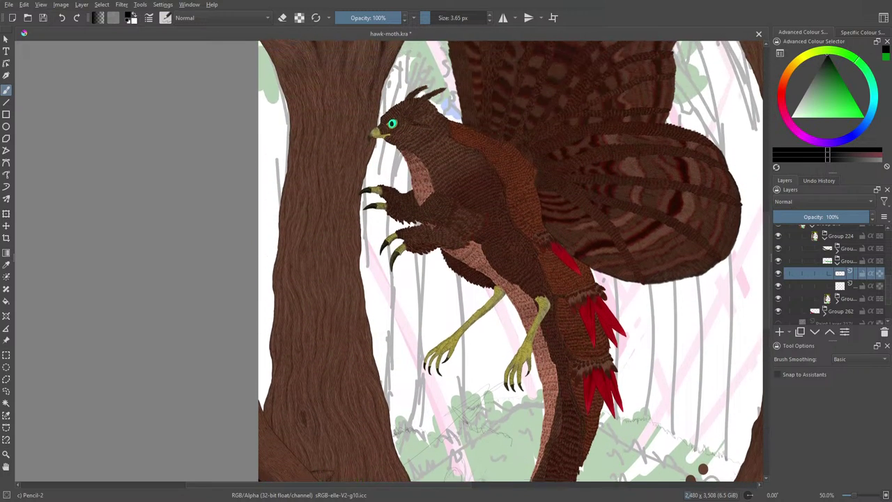
scroll(510, 261, "down", 10)
scroll(511, 261, "up", 7)
scroll(511, 261, "down", 7)
scroll(511, 261, "up", 1)
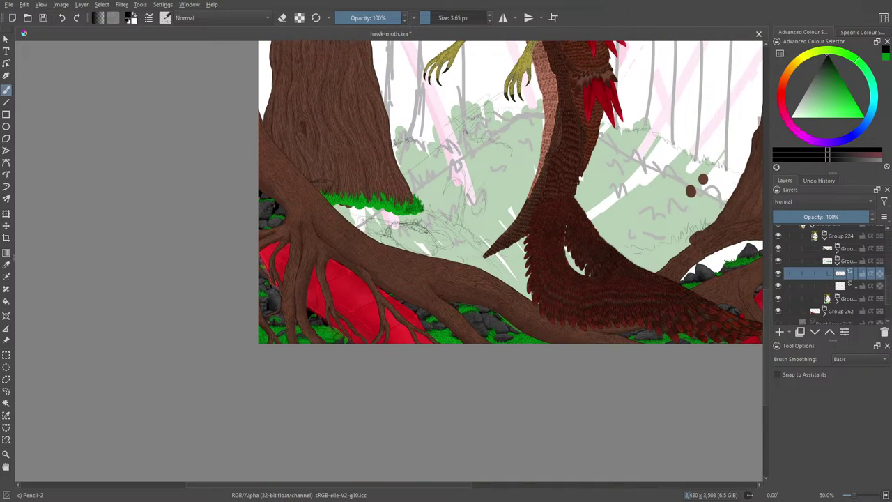
- Compare the left tree's grass with its green colour layer hidden and with its black line layer hidden, leaving both shown
key("plus")
key("plus")
key("plus")
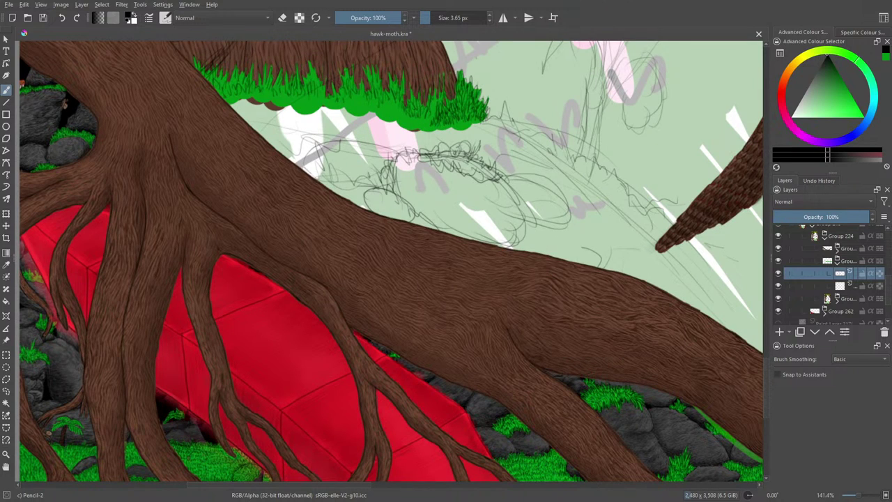
scroll(391, 262, "up", 6)
scroll(391, 261, "down", 2)
scroll(391, 262, "up", 1)
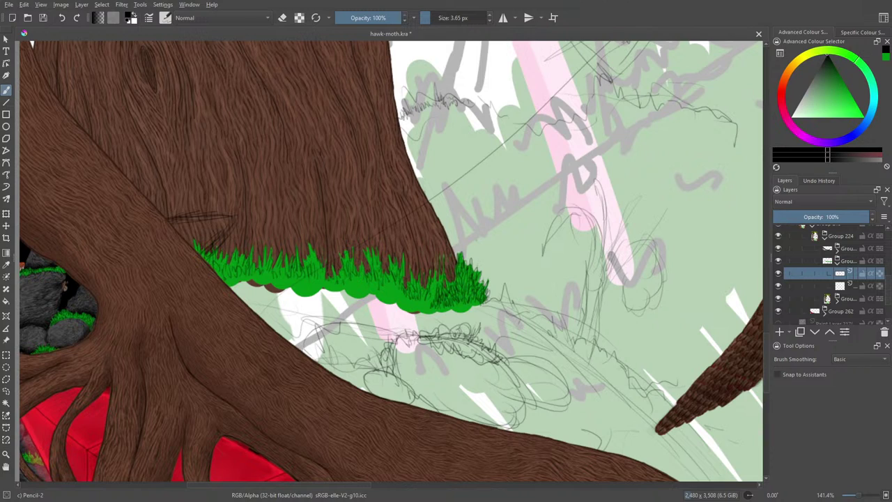
left_click(779, 286)
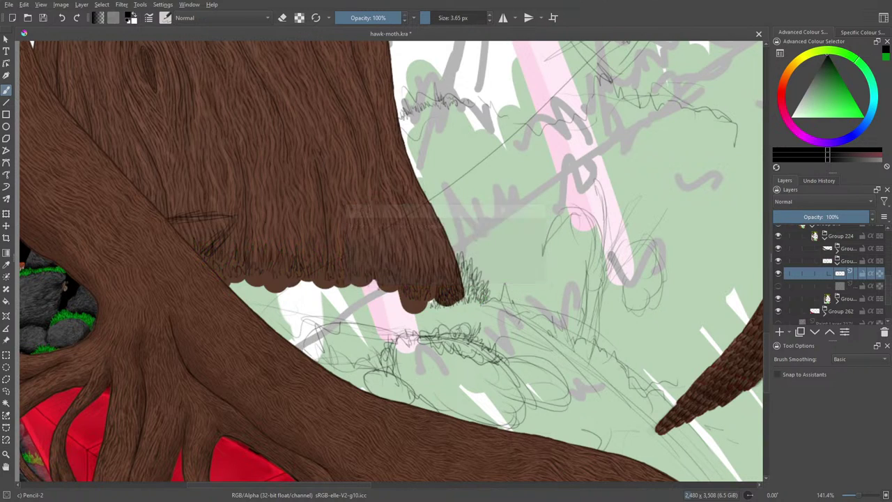
key("ctrl+shift+z")
key("ctrl+z")
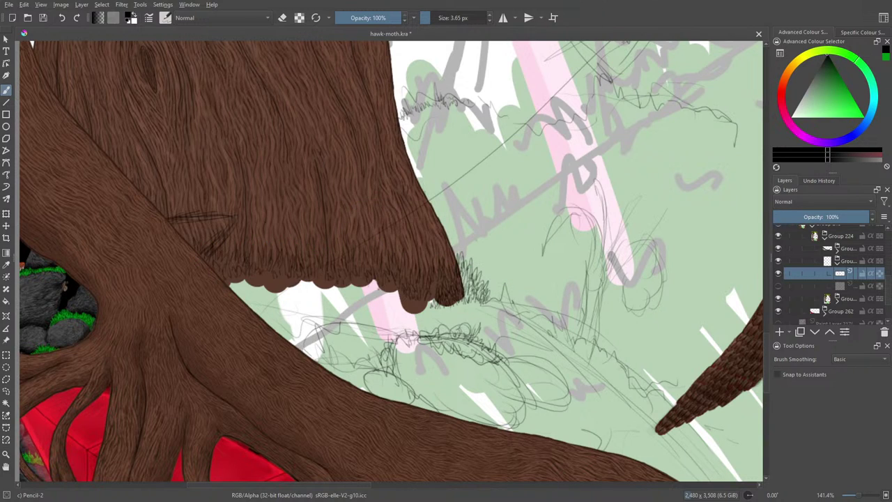
key("ctrl+shift+z")
left_click(779, 273)
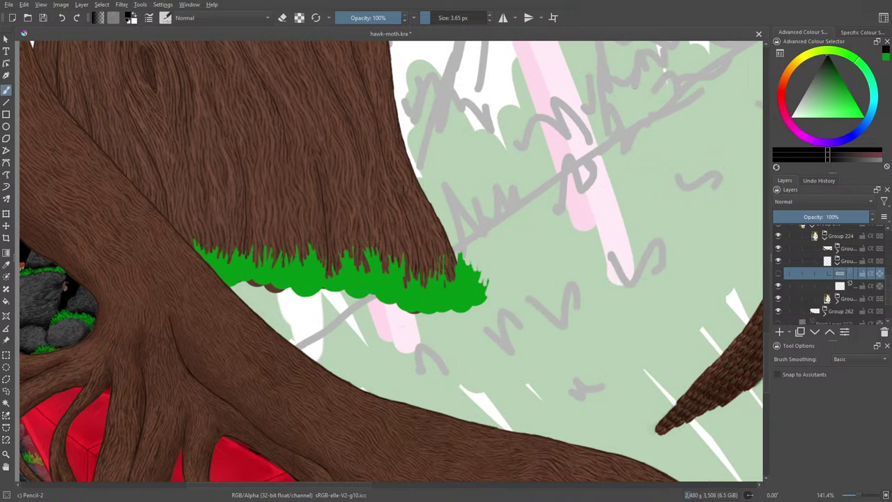
left_click(778, 273)
- Add a new paint layer above the black sketch layer and lower the sketch layer's opacity to 49%
key("Insert")
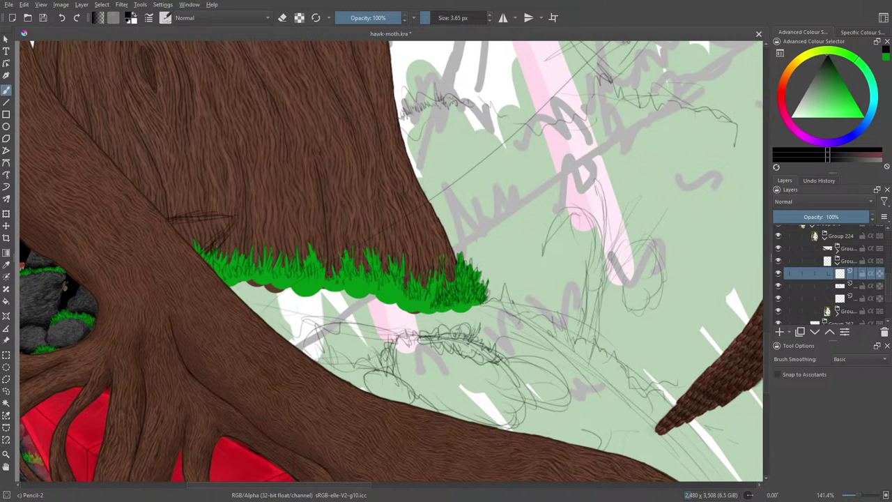
key("Page_Down")
left_click(820, 217)
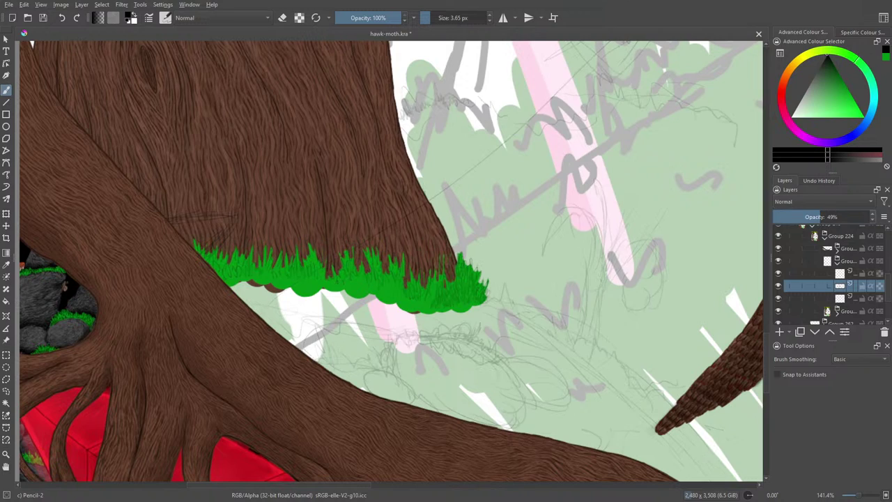
- Redraw dense black blade lines on the new empty layer over the grass tuft at the left trunk's right edge
mouse_move(847, 260)
key("Page_Up")
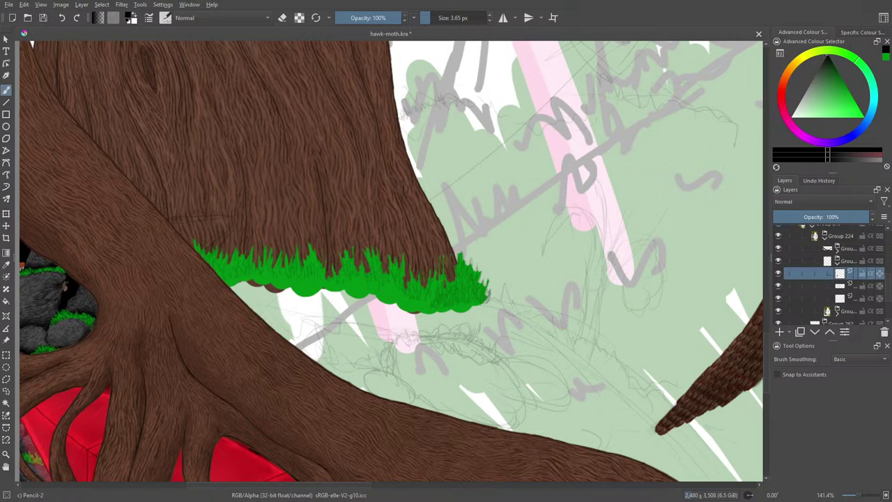
left_click_drag(487, 299, 481, 287)
left_click_drag(457, 289, 458, 273)
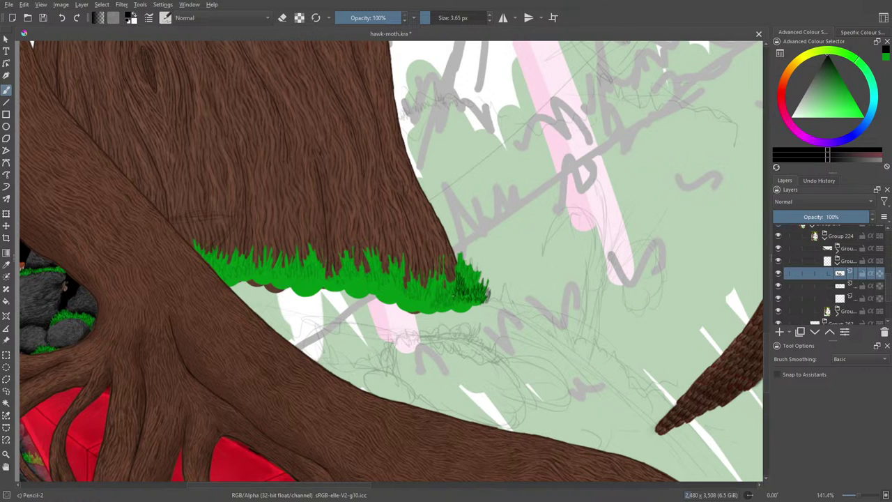
mouse_move(458, 274)
left_mouse_down()
mouse_move(460, 254)
mouse_move(474, 275)
left_mouse_up()
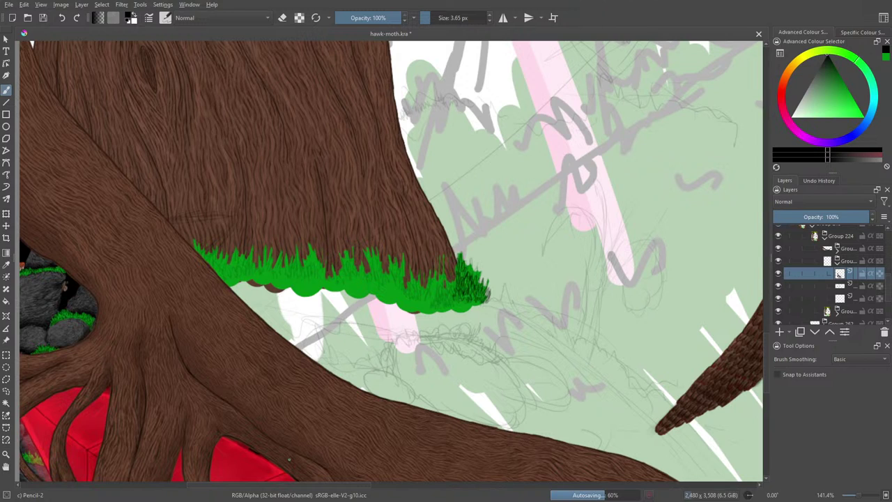
- Extend the dense black blade lines leftward from the end tuft into the grass under the trunk's right corner, following the faded sketch
left_click_drag(65, 444, 248, 444)
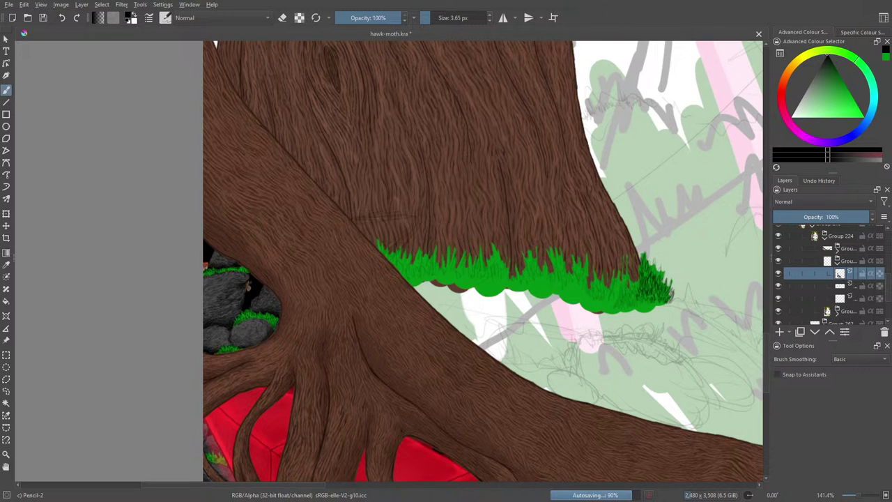
scroll(475, 261, "right", 4)
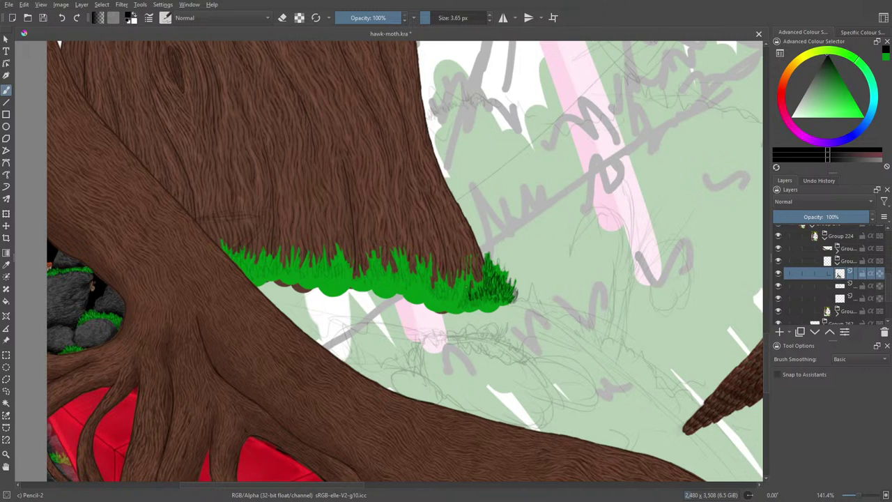
left_click_drag(465, 299, 463, 295)
mouse_move(481, 282)
left_mouse_down()
mouse_move(474, 292)
mouse_move(470, 282)
mouse_move(453, 305)
mouse_move(462, 290)
left_mouse_up()
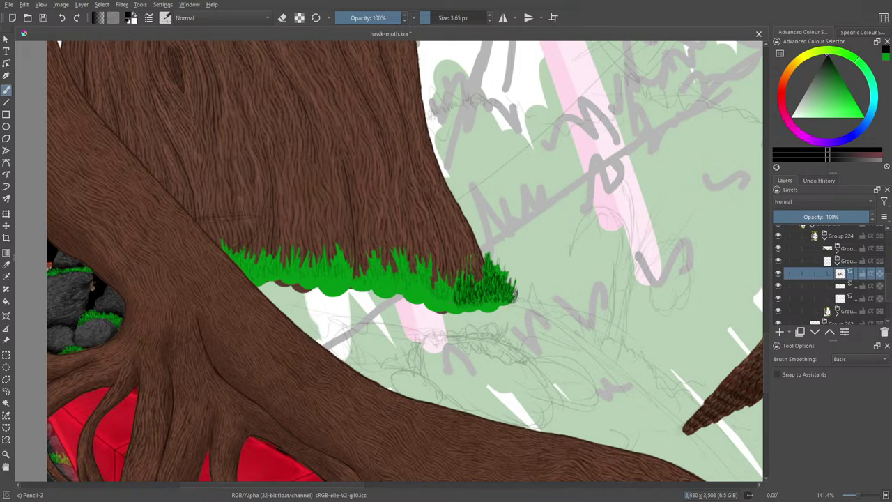
mouse_move(454, 286)
left_mouse_down()
mouse_move(451, 298)
mouse_move(430, 295)
left_mouse_up()
- Examine how the redrawn grass reads within the whole painting at reduced size
scroll(448, 263, "down", 7)
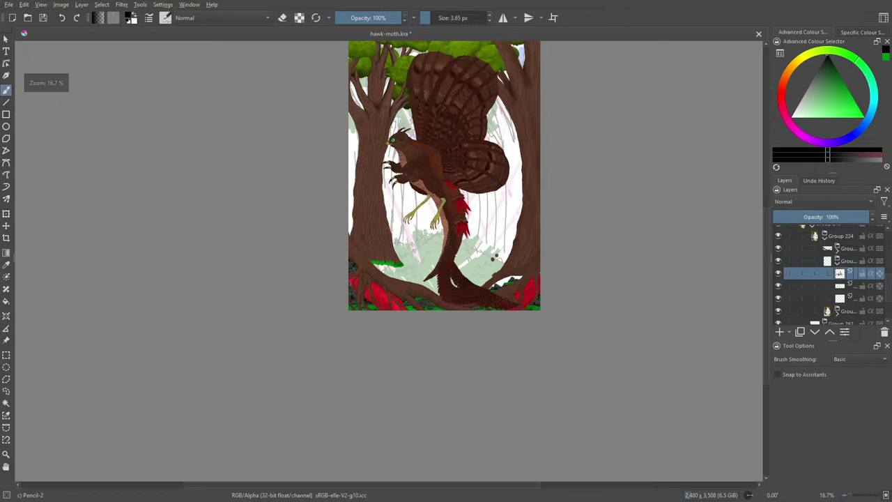
key("ctrl+minus")
key("ctrl+plus")
key("ctrl+plus")
key("ctrl+minus")
key("ctrl+minus")
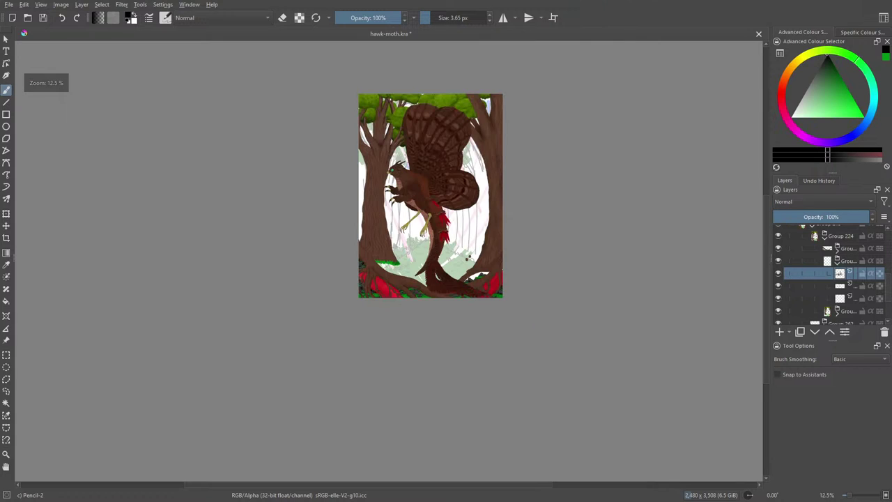
key("ctrl+plus")
scroll(388, 262, "up", 1)
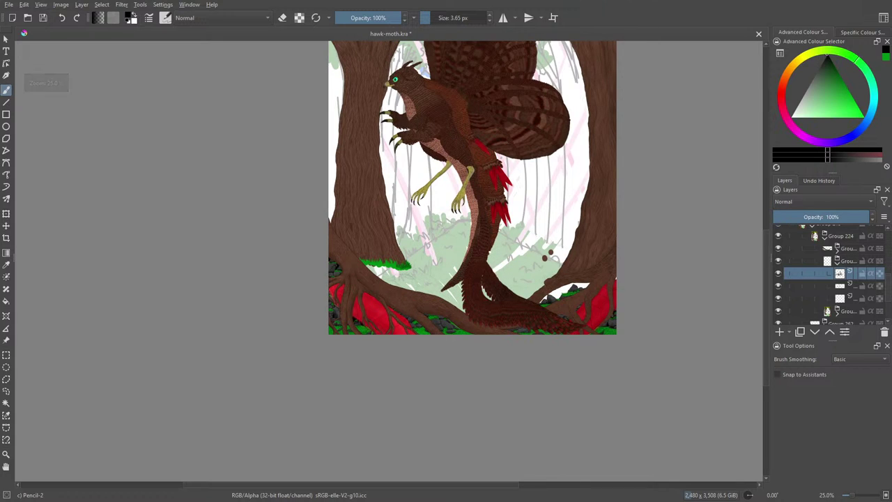
scroll(389, 262, "down", 1)
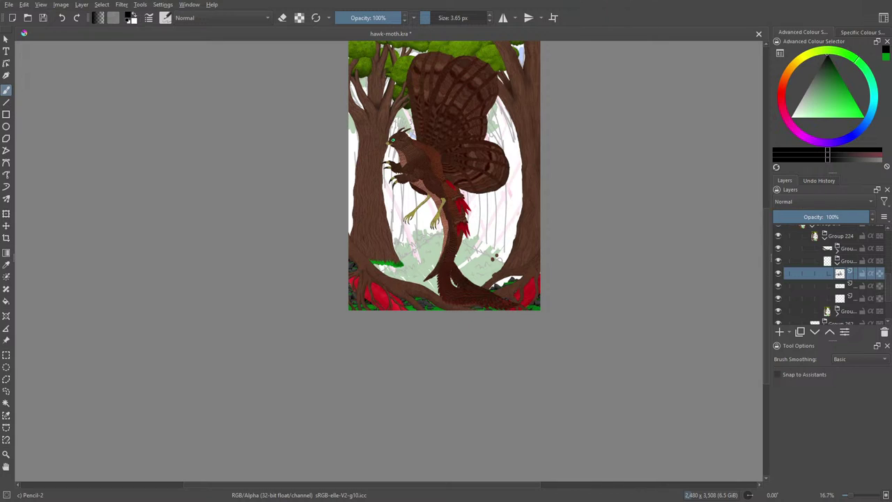
- Examine the lined grass at the left trunk's base against the full composition at several magnifications
scroll(388, 262, "up", 1)
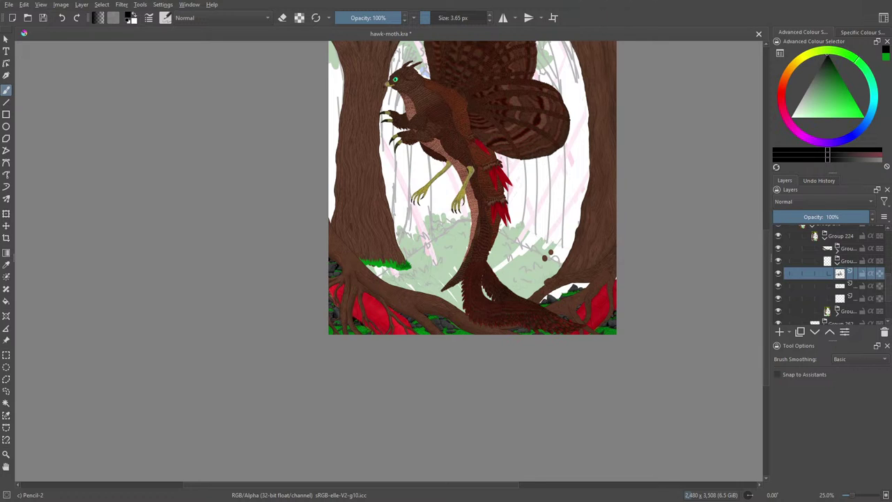
key("ctrl+plus")
key("ctrl+plus")
key("ctrl+plus")
key("ctrl+plus")
key("ctrl+minus")
key("ctrl+minus")
key("ctrl+minus")
key("ctrl+minus")
key("ctrl+minus")
key("ctrl+plus")
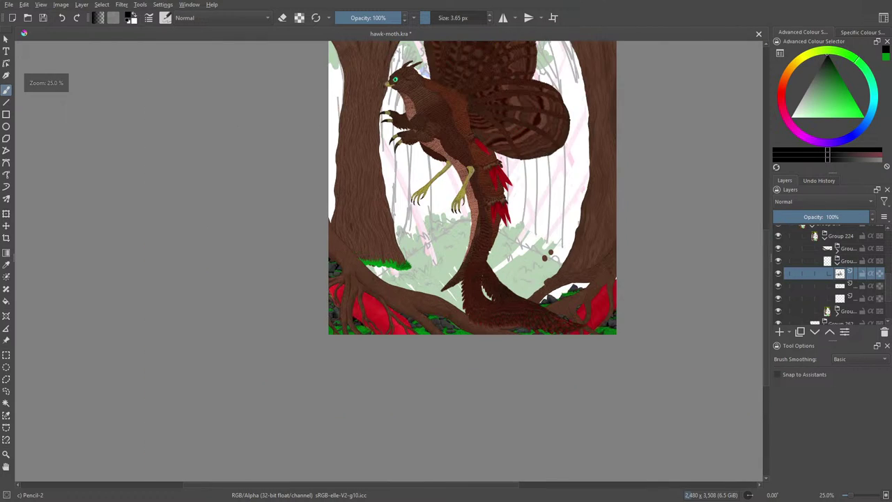
scroll(388, 262, "down", 2)
scroll(388, 262, "up", 1)
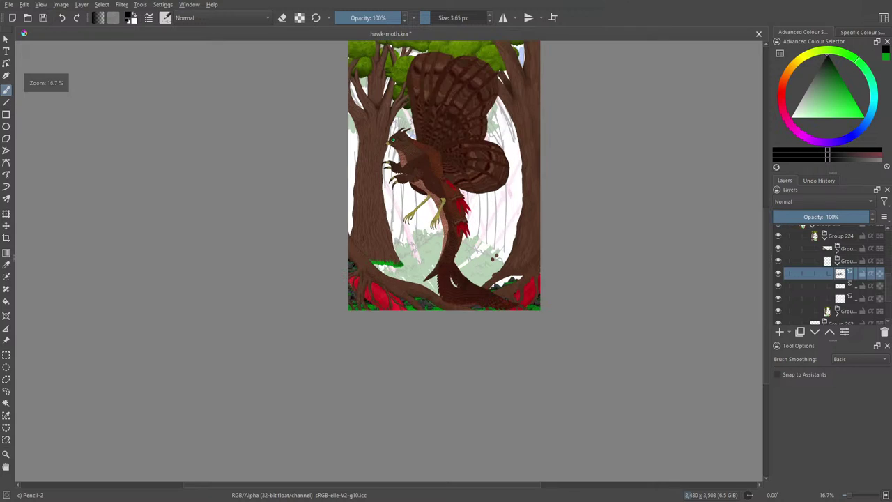
scroll(388, 262, "down", 1)
scroll(388, 258, "up", 1)
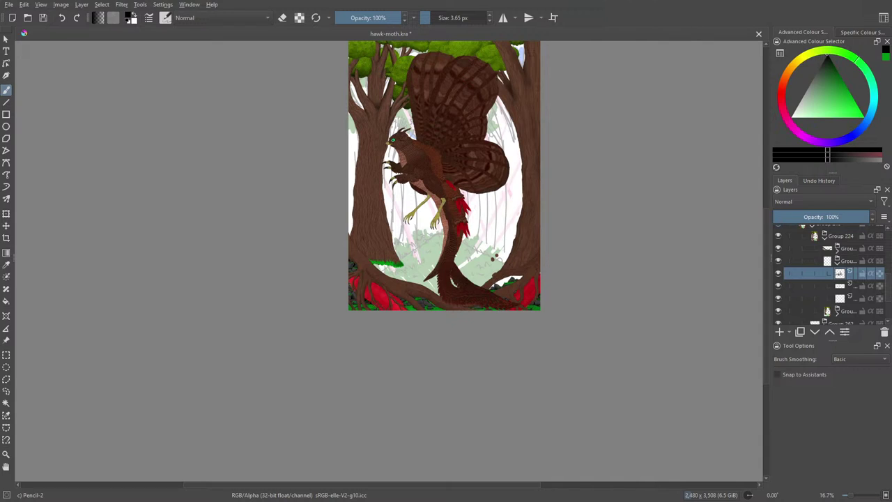
left_click_drag(444, 251, 444, 314)
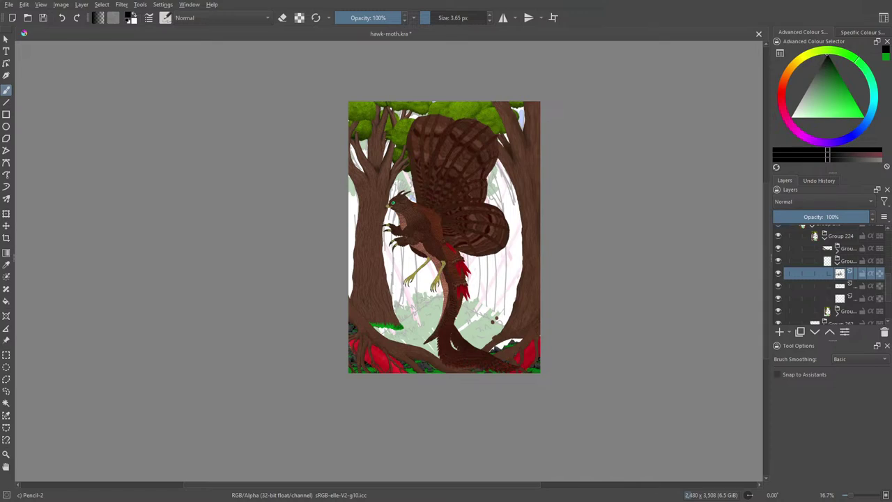
key("ctrl+plus")
key("ctrl+plus")
key("ctrl+plus")
key("ctrl+plus")
key("ctrl+plus")
key("ctrl+plus")
key("ctrl+minus")
key("ctrl+minus")
key("ctrl+minus")
key("ctrl+minus")
key("ctrl+minus")
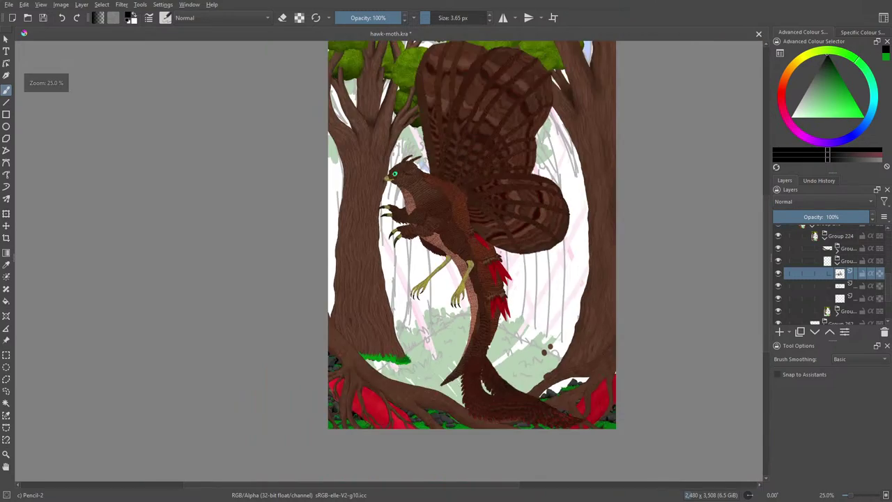
- Draw dense black blade lines over the green grass directly left of the already lined section beneath the left trunk's right corner
key("ctrl+plus")
key("ctrl+plus")
key("ctrl+plus")
key("ctrl+plus")
key("ctrl+minus")
scroll(389, 261, "down", 3)
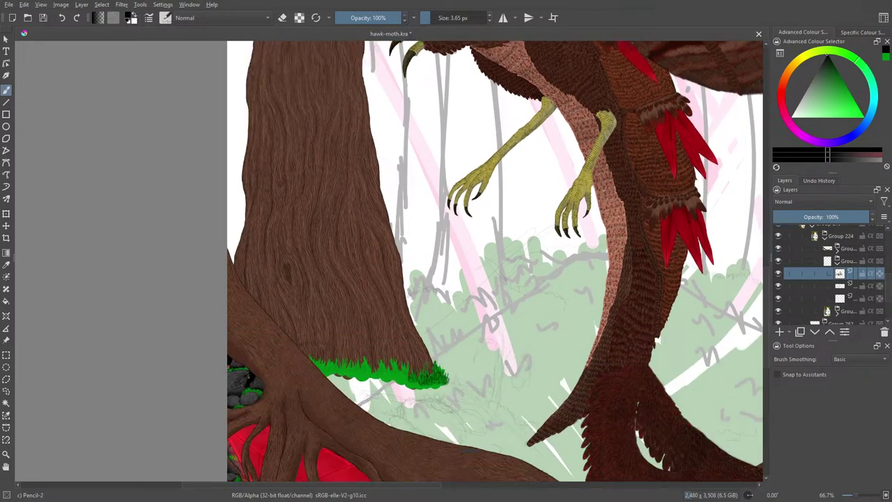
scroll(495, 261, "down", 3)
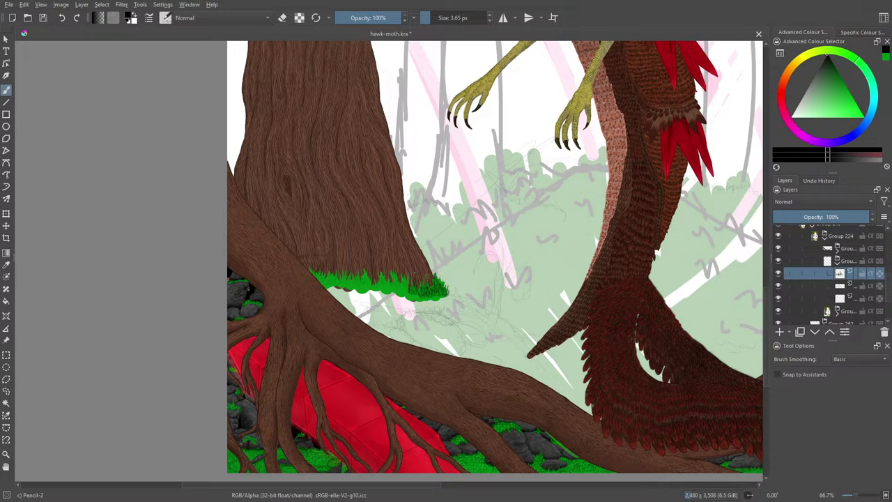
scroll(389, 259, "up", 3)
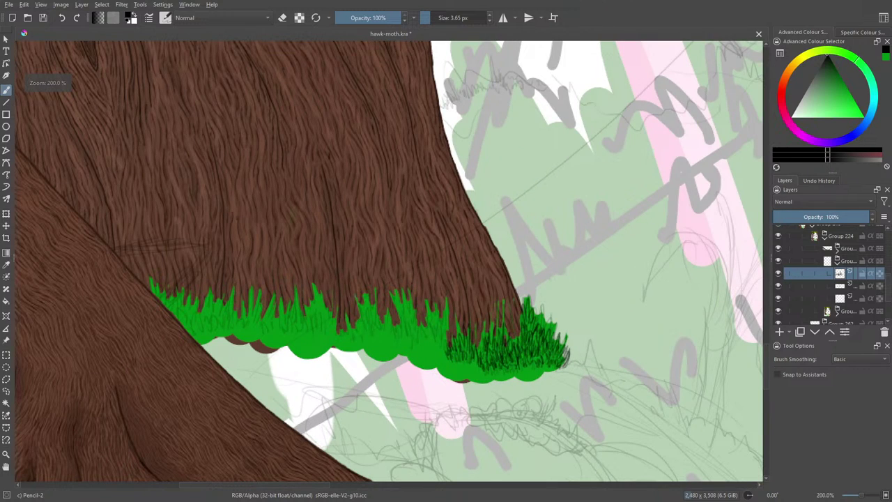
mouse_move(446, 356)
left_mouse_down()
mouse_move(447, 336)
mouse_move(431, 341)
mouse_move(422, 324)
left_mouse_up()
left_click_drag(419, 341, 417, 333)
mouse_move(412, 349)
left_mouse_down()
mouse_move(410, 334)
mouse_move(419, 344)
mouse_move(432, 322)
mouse_move(439, 336)
mouse_move(442, 320)
mouse_move(448, 333)
mouse_move(446, 316)
left_mouse_up()
mouse_move(442, 330)
left_mouse_down()
mouse_move(445, 314)
mouse_move(425, 326)
left_mouse_up()
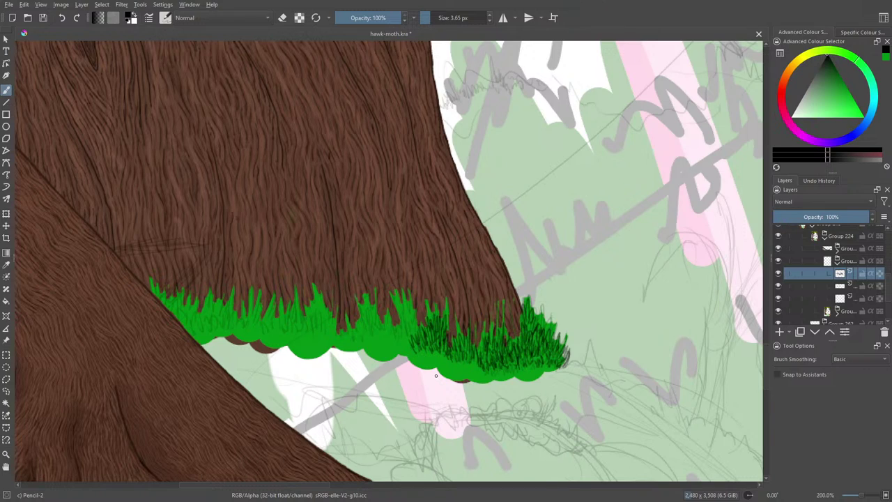
- Continue the dense black blade lines leftward through the tall pointed tuft beside the newly lined grass
left_click_drag(411, 340, 409, 324)
mouse_move(406, 339)
left_mouse_down()
mouse_move(407, 321)
mouse_move(393, 332)
mouse_move(407, 336)
mouse_move(402, 306)
left_mouse_up()
mouse_move(406, 321)
left_mouse_down()
mouse_move(405, 309)
mouse_move(415, 320)
left_mouse_up()
left_click_drag(416, 339, 409, 298)
mouse_move(408, 316)
left_mouse_down()
mouse_move(408, 298)
mouse_move(399, 319)
left_mouse_up()
left_click_drag(397, 339, 392, 332)
left_click_drag(390, 341, 391, 330)
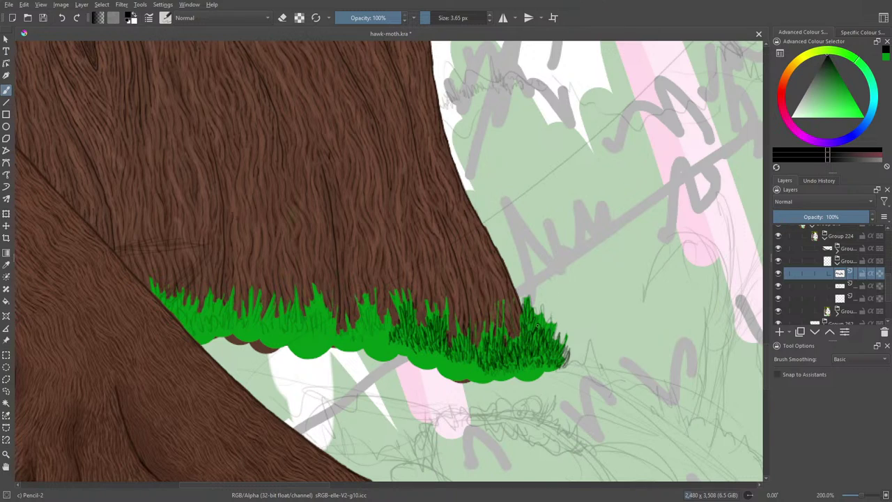
- Touch up the right end tuft and line the next tuft to the left, up to the gap near the trunk's middle
mouse_move(538, 325)
left_mouse_down()
mouse_move(540, 312)
mouse_move(548, 320)
left_mouse_up()
left_click_drag(392, 337, 391, 327)
mouse_move(388, 330)
left_mouse_down()
mouse_move(387, 308)
mouse_move(384, 321)
left_mouse_up()
mouse_move(383, 336)
left_mouse_down()
mouse_move(373, 308)
mouse_move(365, 321)
left_mouse_up()
mouse_move(363, 336)
left_mouse_down()
mouse_move(363, 328)
mouse_move(371, 332)
left_mouse_up()
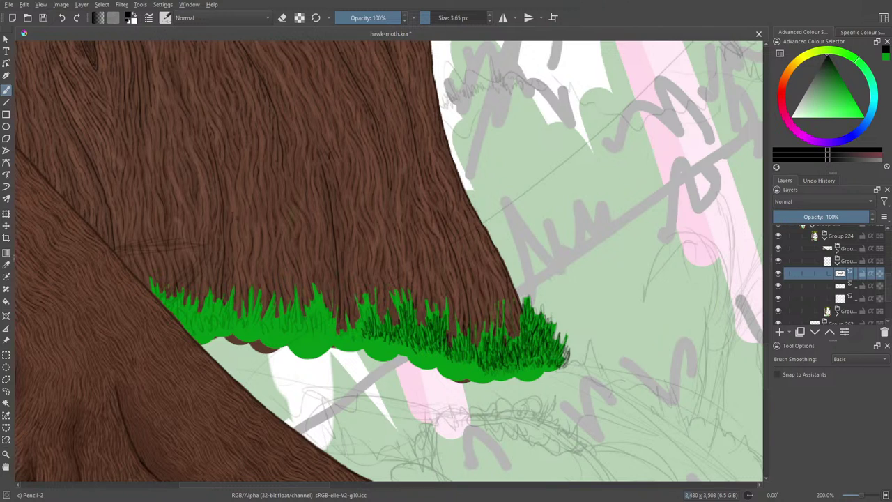
- Compare the grass line work with the rest of the painting by viewing it repeatedly at small and large magnification
key("minus")
key("minus")
key("minus")
key("minus")
key("minus")
key("minus")
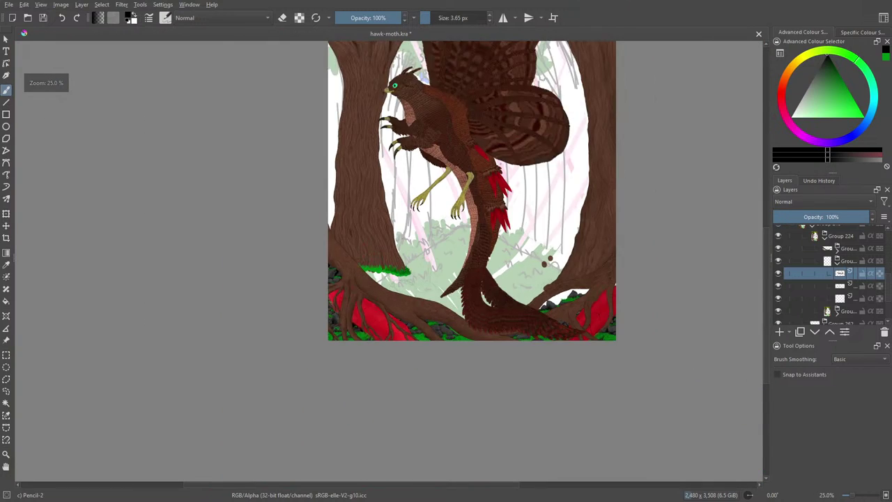
key("minus")
key("plus")
key("minus")
key("minus")
key("minus")
key("plus")
key("plus")
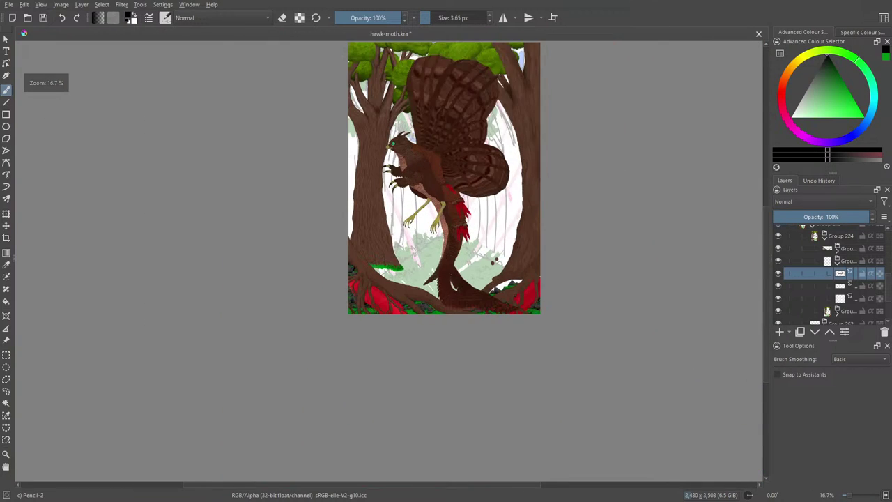
key("minus")
key("minus")
key("plus")
key("plus")
key("plus")
key("minus")
key("minus")
key("minus")
key("plus")
key("plus")
key("plus")
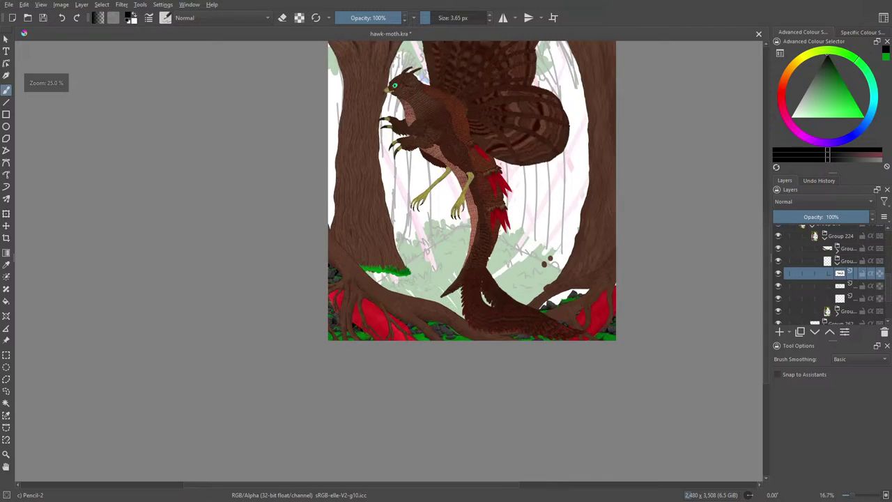
key("minus")
key("plus")
key("plus")
key("plus")
key("plus")
key("minus")
key("minus")
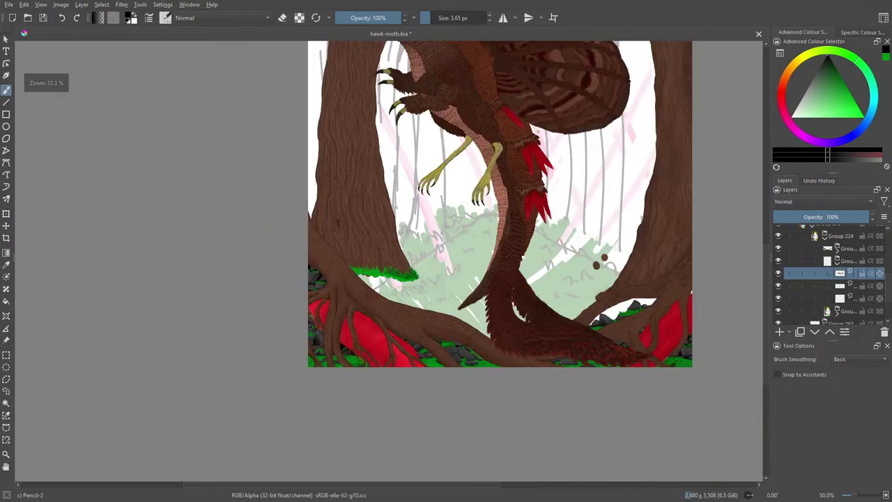
key("minus")
key("plus")
key("plus")
key("plus")
key("plus")
key("minus")
key("plus")
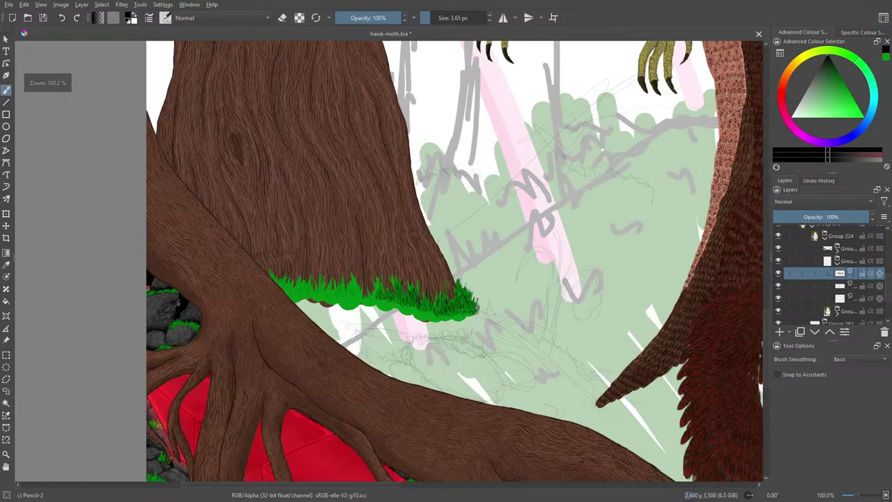
key("plus")
key("minus")
key("minus")
key("minus")
key("minus")
key("minus")
key("minus")
key("minus")
key("plus")
key("plus")
key("plus")
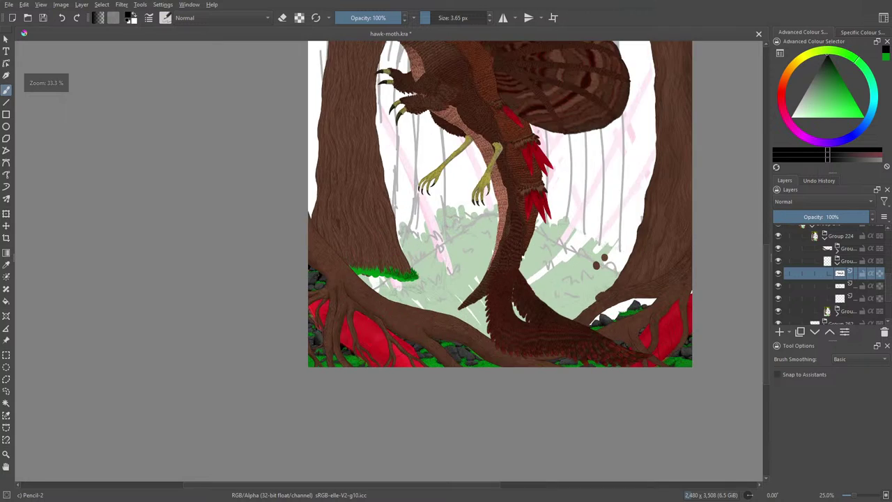
key("plus")
key("minus")
key("minus")
key("plus")
key("plus")
key("minus")
key("minus")
key("minus")
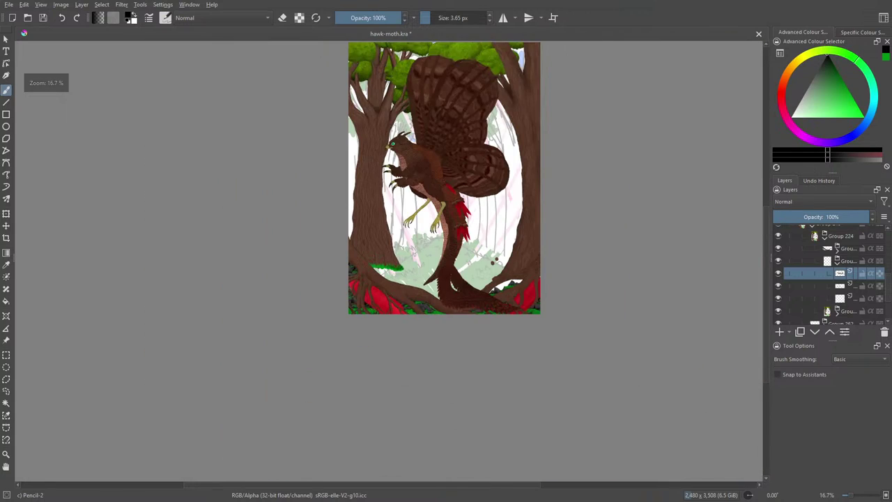
key("minus")
key("minus")
key("plus")
key("plus")
key("plus")
key("plus")
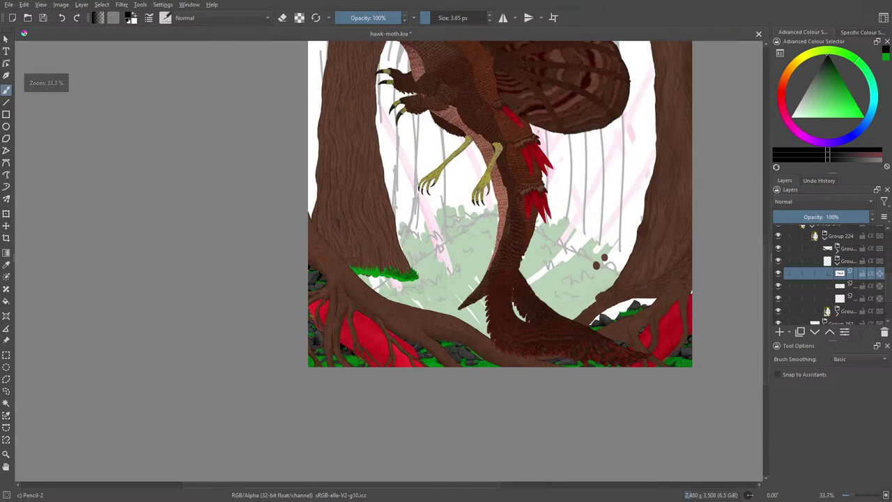
key("plus")
key("plus")
key("plus")
key("minus")
key("minus")
key("minus")
key("minus")
key("plus")
key("plus")
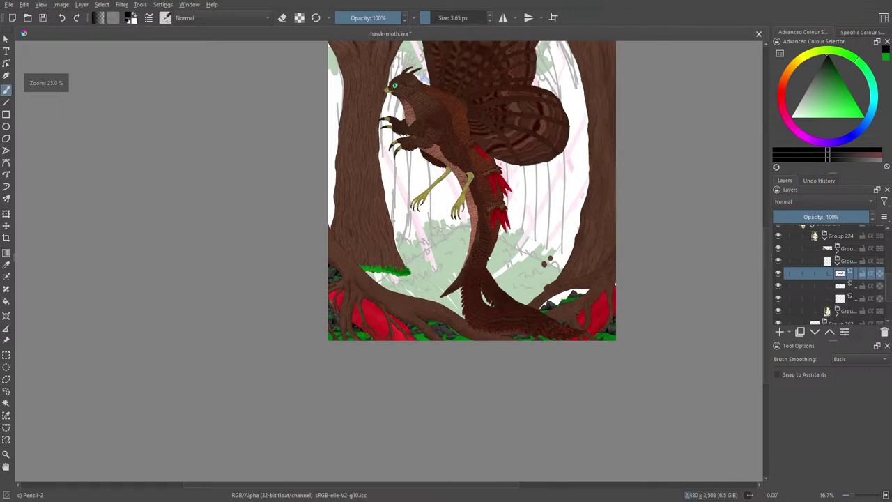
key("plus")
key("plus")
key("minus")
key("minus")
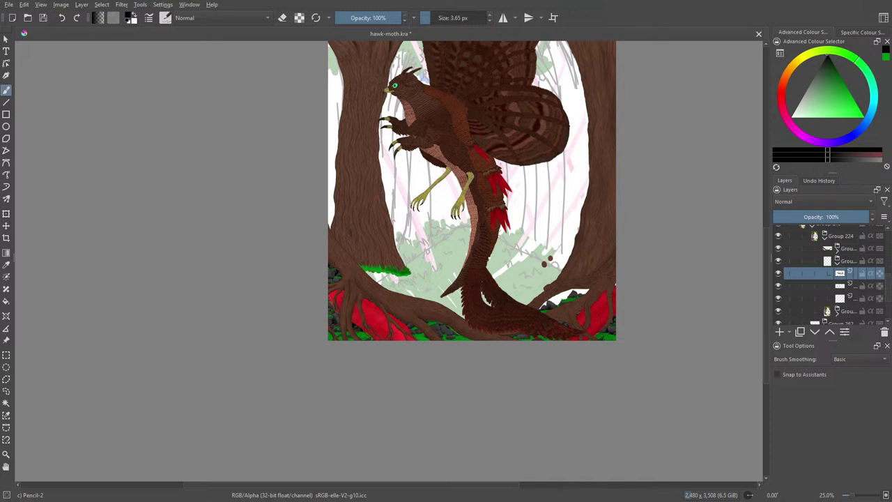
- Fill the low grass in the gap near the middle of the trunk's base with short black blade lines
key("plus")
key("plus")
key("plus")
key("plus")
key("plus")
key("plus")
key("plus")
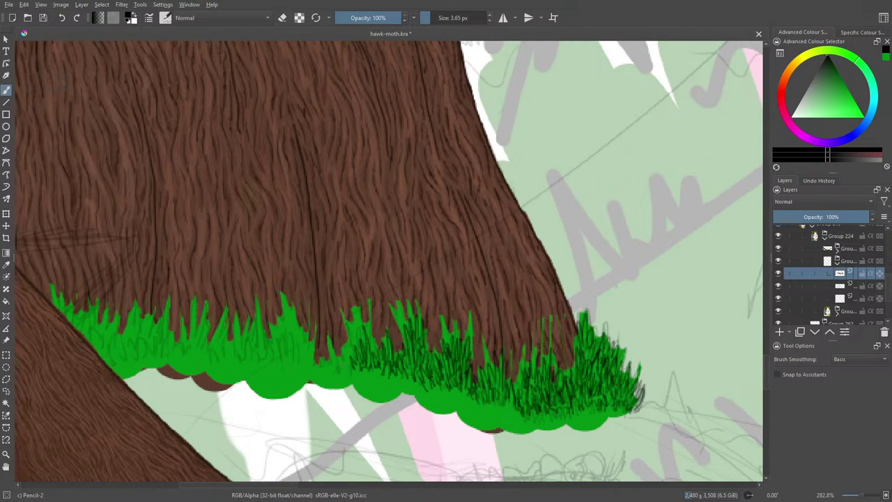
left_click_drag(353, 378, 342, 359)
mouse_move(340, 374)
left_mouse_down()
mouse_move(339, 356)
mouse_move(334, 361)
left_mouse_up()
mouse_move(332, 376)
left_mouse_down()
mouse_move(335, 347)
mouse_move(345, 349)
mouse_move(323, 357)
left_mouse_up()
left_click_drag(325, 377, 320, 366)
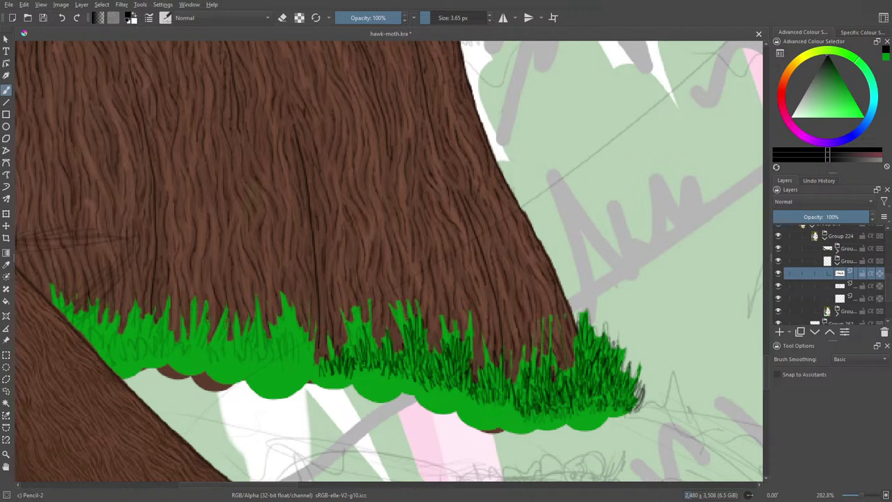
- Cover the right part of the tall tuft left of the gap with dense, upward-curving black blade lines
left_click_drag(390, 265, 494, 264)
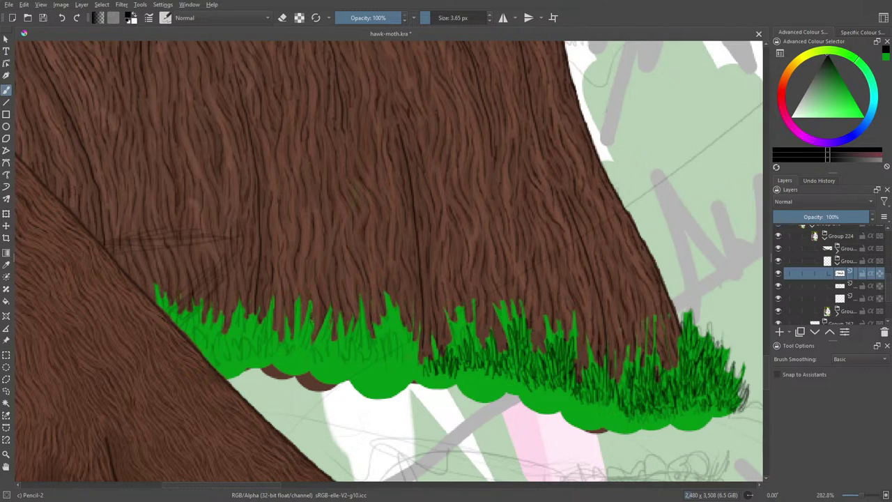
left_click_drag(421, 373, 423, 354)
left_click_drag(418, 374, 416, 355)
left_click_drag(415, 372, 410, 355)
left_click_drag(406, 369, 399, 364)
left_click_drag(397, 372, 399, 354)
left_click_drag(400, 364, 407, 342)
left_click_drag(405, 362, 411, 345)
mouse_move(412, 364)
left_mouse_down()
mouse_move(413, 351)
mouse_move(396, 350)
left_mouse_up()
mouse_move(390, 373)
left_mouse_down()
mouse_move(383, 331)
mouse_move(394, 339)
left_mouse_up()
left_click_drag(392, 359, 399, 330)
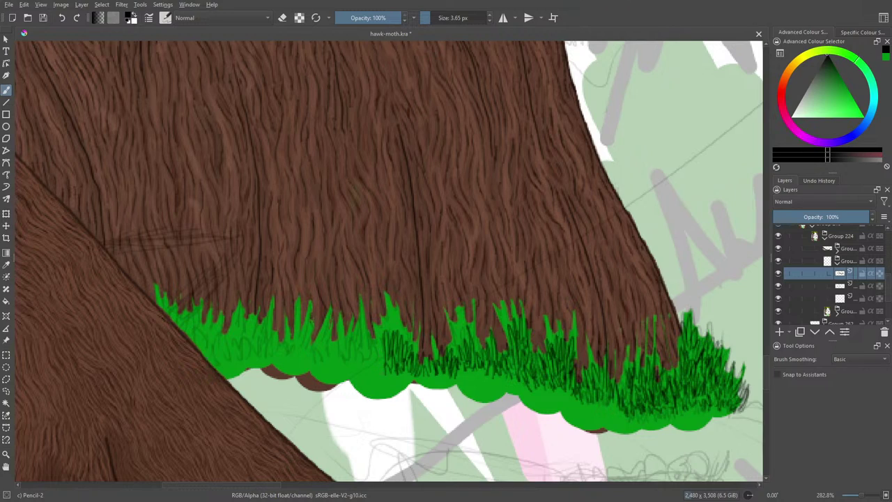
left_click_drag(379, 373, 384, 343)
- Check how the extended black blade lines read beside the tree roots and the creature's tail at reduced size
key("ctrl+minus")
key("ctrl+minus")
key("ctrl+minus")
key("ctrl+minus")
key("ctrl+minus")
key("ctrl+minus")
key("ctrl+minus")
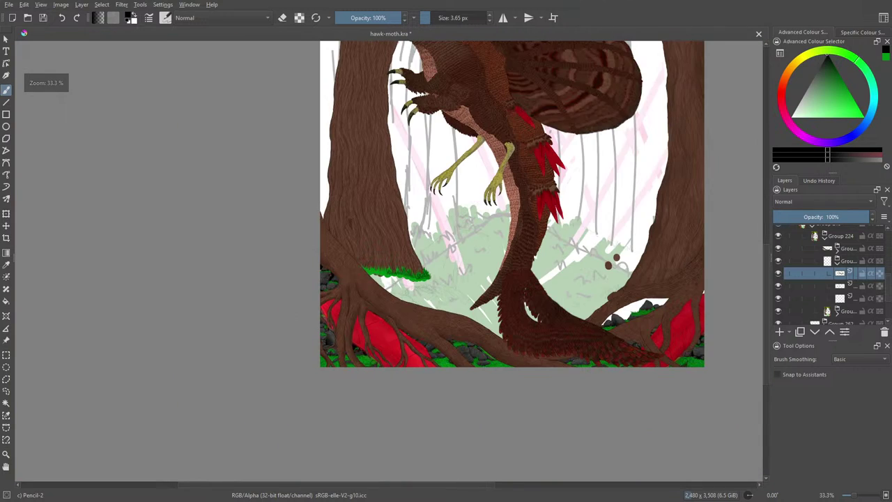
- Extend the dense black blade lines from the tall tuft leftward over the neighbouring shorter green tufts along the trunk's base
key("ctrl+plus")
key("ctrl+plus")
key("plus")
key("plus")
key("plus")
key("plus")
key("plus")
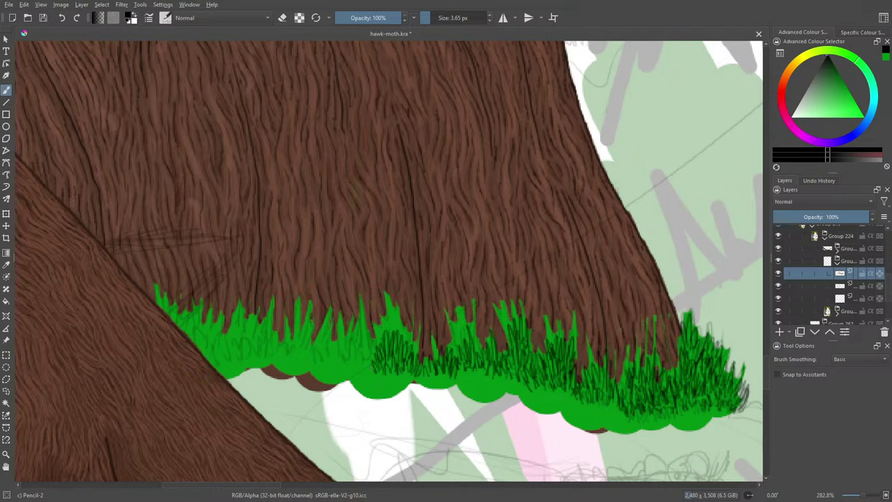
left_click_drag(373, 364, 366, 345)
mouse_move(367, 363)
left_mouse_down()
mouse_move(363, 342)
mouse_move(360, 348)
left_mouse_up()
mouse_move(362, 362)
left_mouse_down()
mouse_move(356, 345)
mouse_move(340, 350)
mouse_move(361, 321)
left_mouse_up()
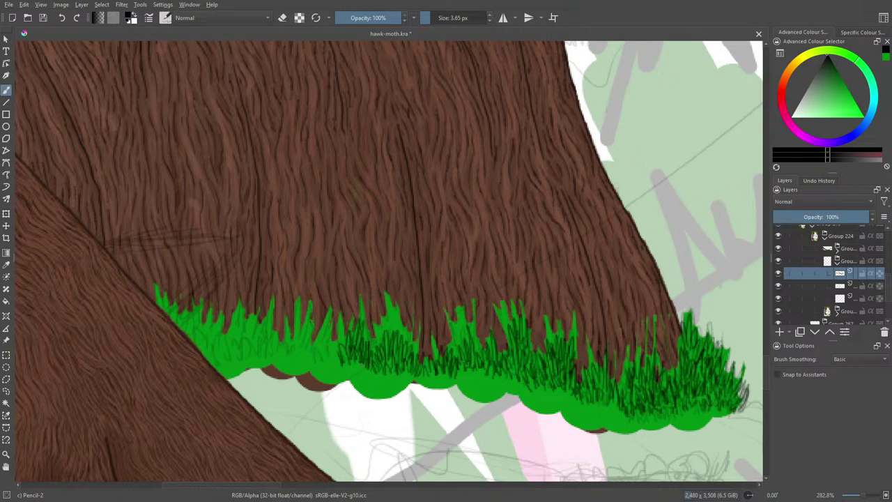
mouse_move(338, 368)
left_mouse_down()
mouse_move(335, 348)
mouse_move(310, 347)
mouse_move(325, 315)
left_mouse_up()
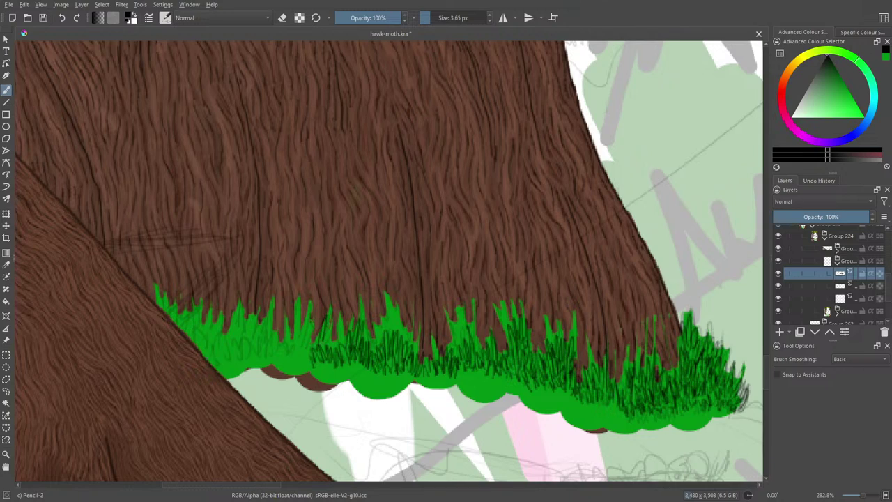
mouse_move(324, 348)
left_mouse_down()
mouse_move(333, 312)
mouse_move(328, 332)
left_mouse_up()
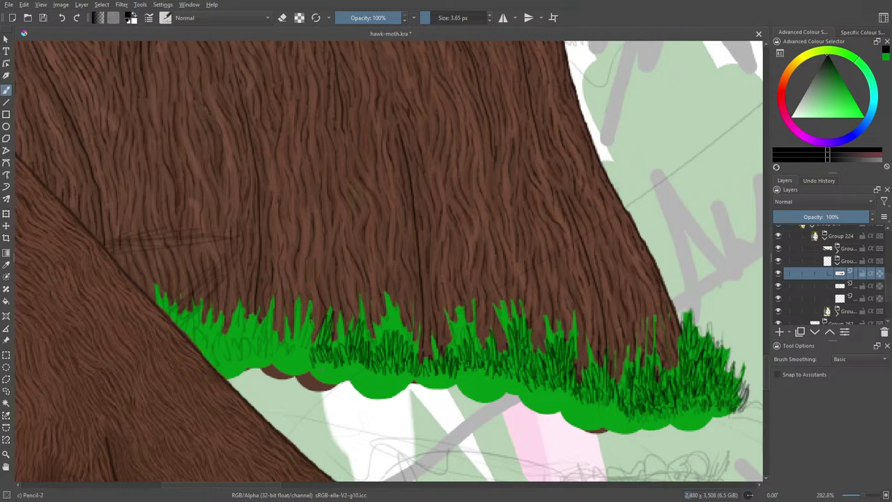